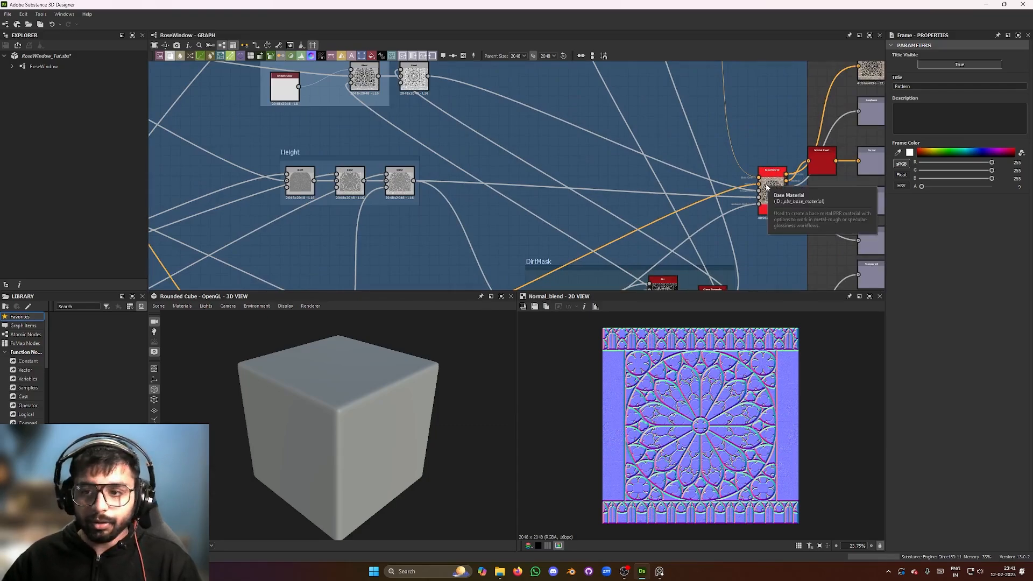
# Preview the Base Material node's base color output in the 2D view
pyautogui.doubleClick(767, 183)
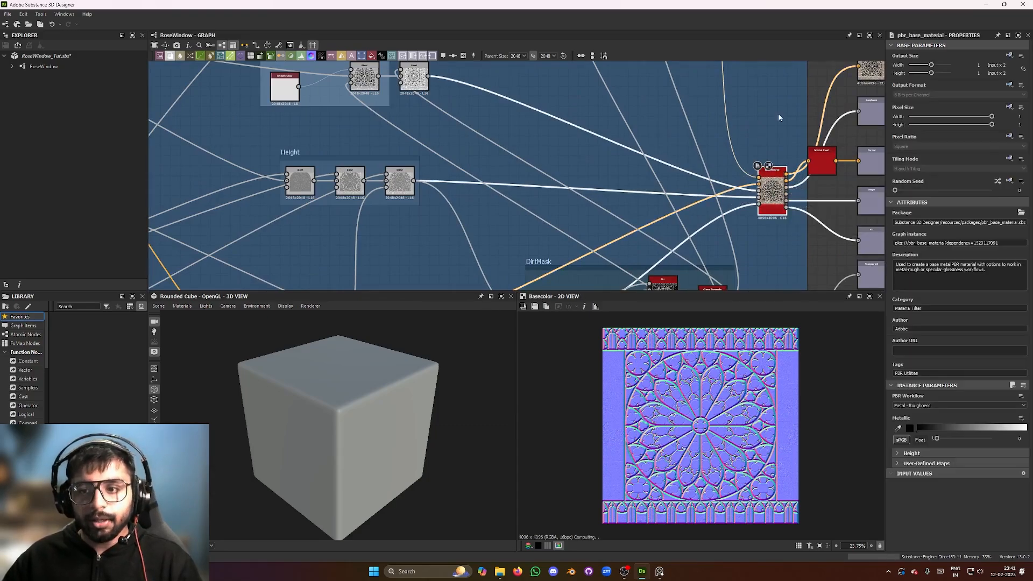
pyautogui.scroll(-4, 638, 398)
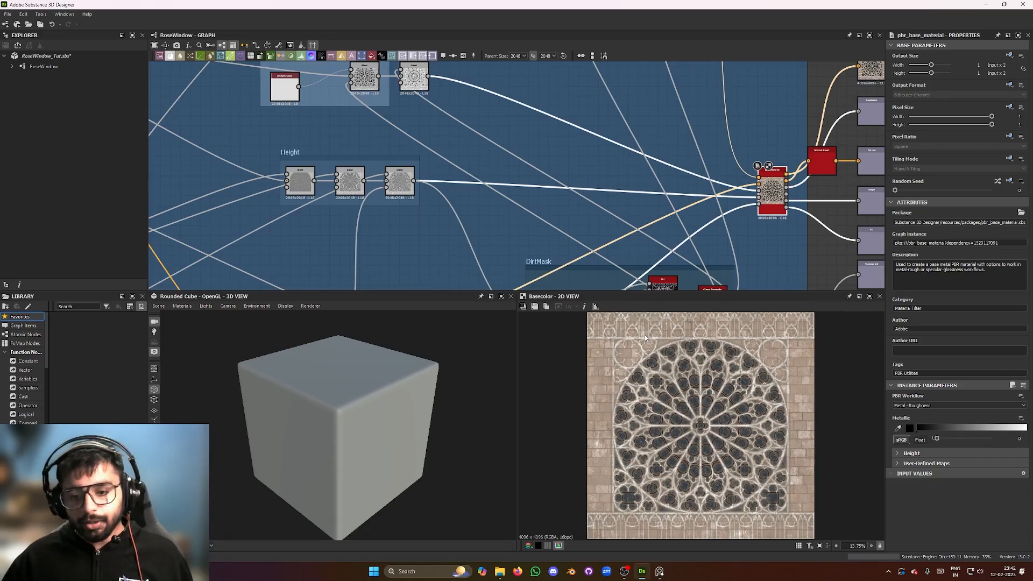
# Examine the overall layout of the RoseWindow graph, especially the pattern-building frames that feed the final material frame
pyautogui.scroll(-10, 391, 177)
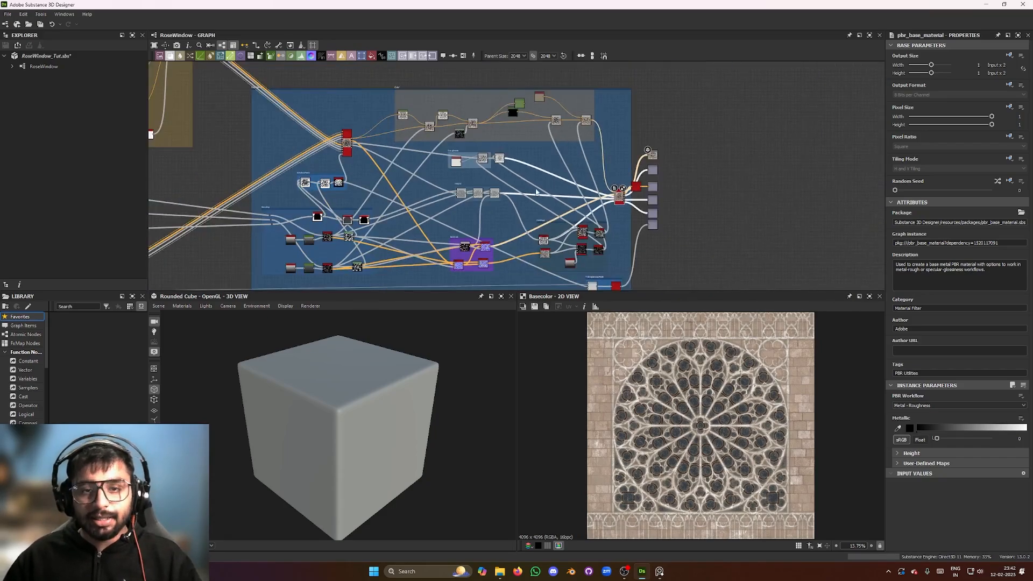
pyautogui.moveTo(392, 176); pyautogui.dragTo(611, 175, button='middle')
pyautogui.moveTo(473, 173); pyautogui.dragTo(550, 147, button='middle')
pyautogui.scroll(-2, 502, 177)
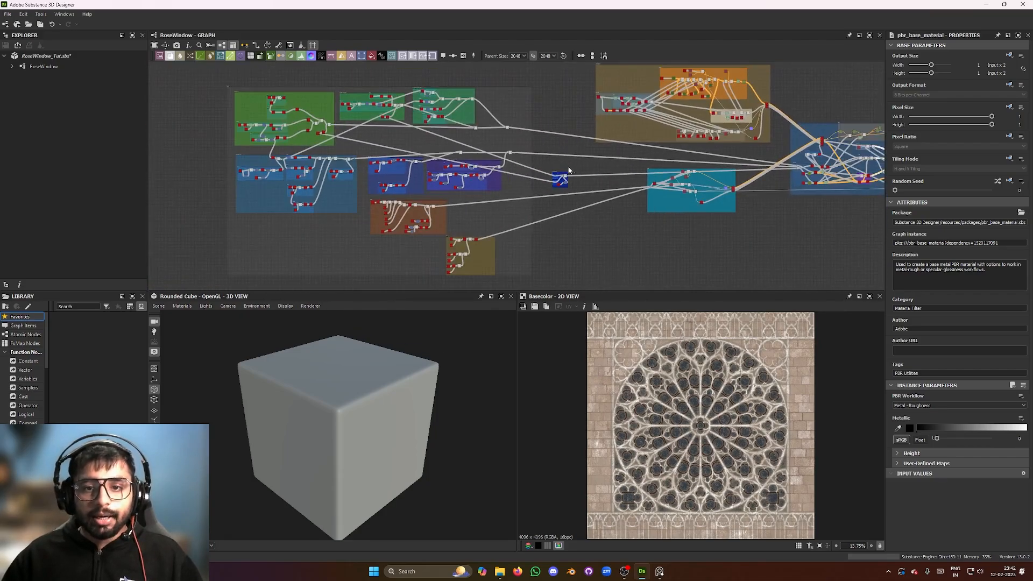
pyautogui.scroll(-4, 550, 143)
pyautogui.scroll(4, 551, 142)
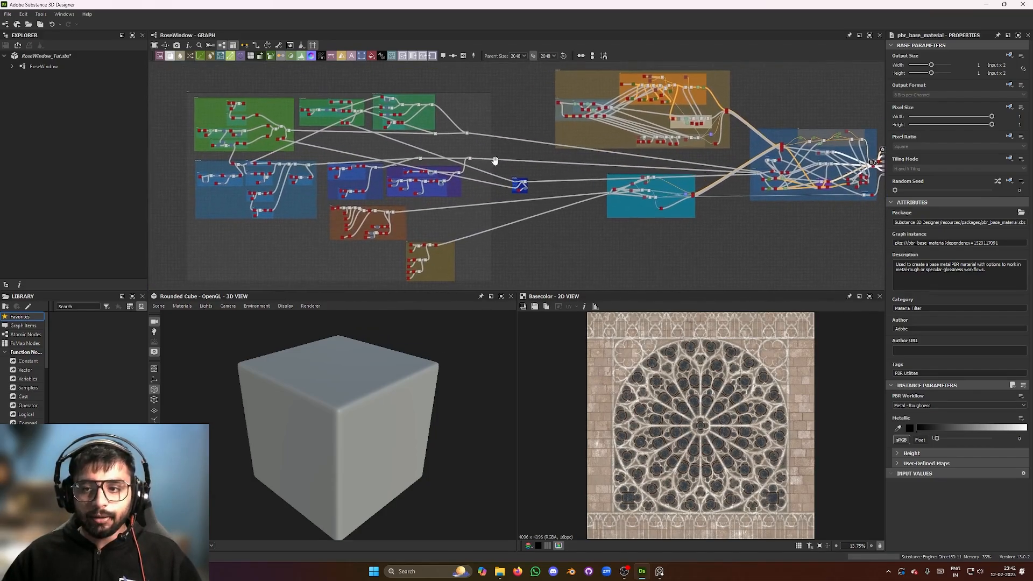
pyautogui.moveTo(163, 79); pyautogui.dragTo(522, 268)
pyautogui.click(526, 259)
pyautogui.scroll(-3, 654, 230)
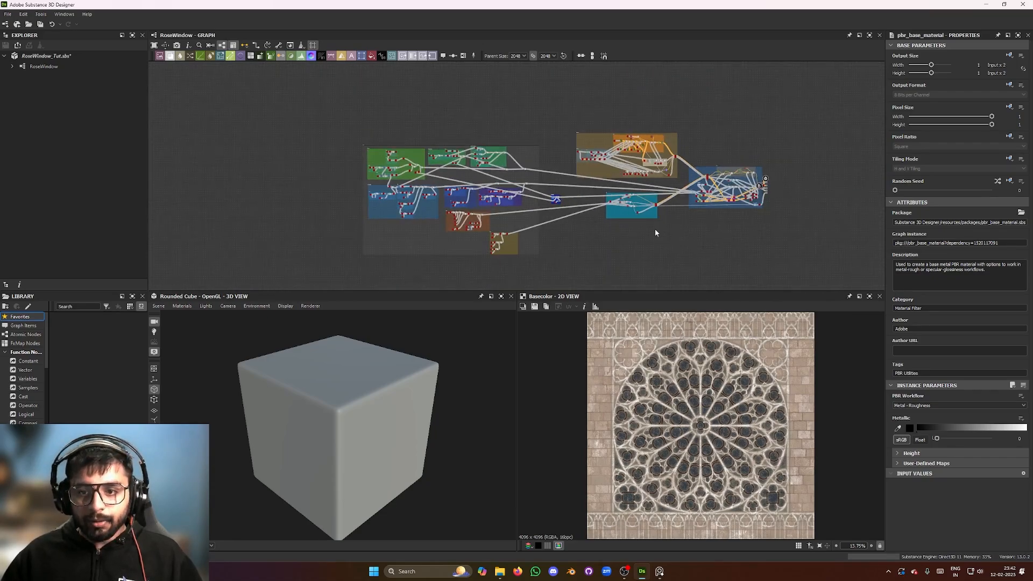
pyautogui.scroll(3, 618, 231)
pyautogui.moveTo(577, 245); pyautogui.dragTo(578, 248, button='middle')
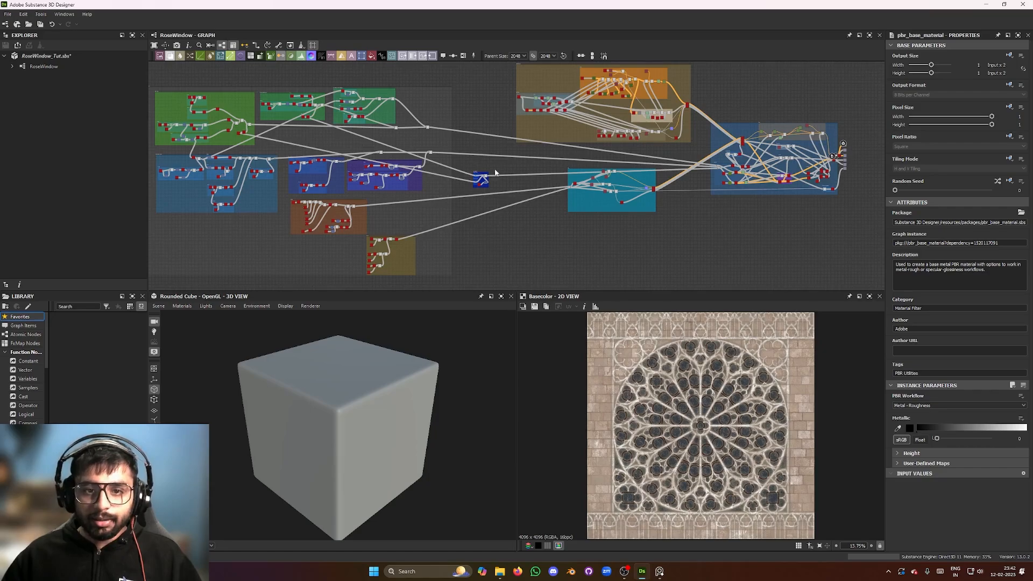
pyautogui.moveTo(509, 75); pyautogui.dragTo(497, 92, button='middle')
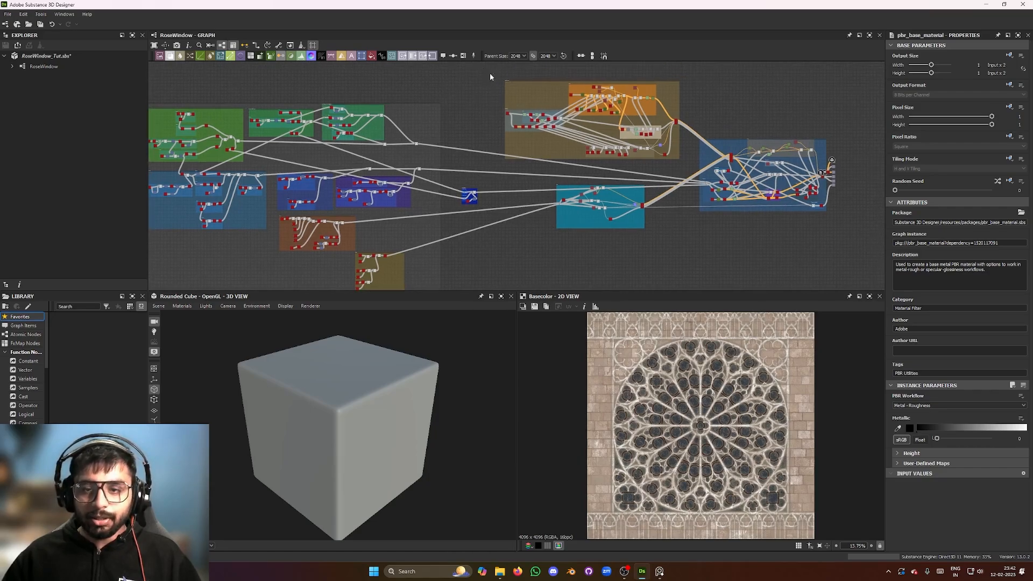
pyautogui.scroll(-1, 417, 186)
pyautogui.moveTo(443, 231); pyautogui.dragTo(494, 224, button='middle')
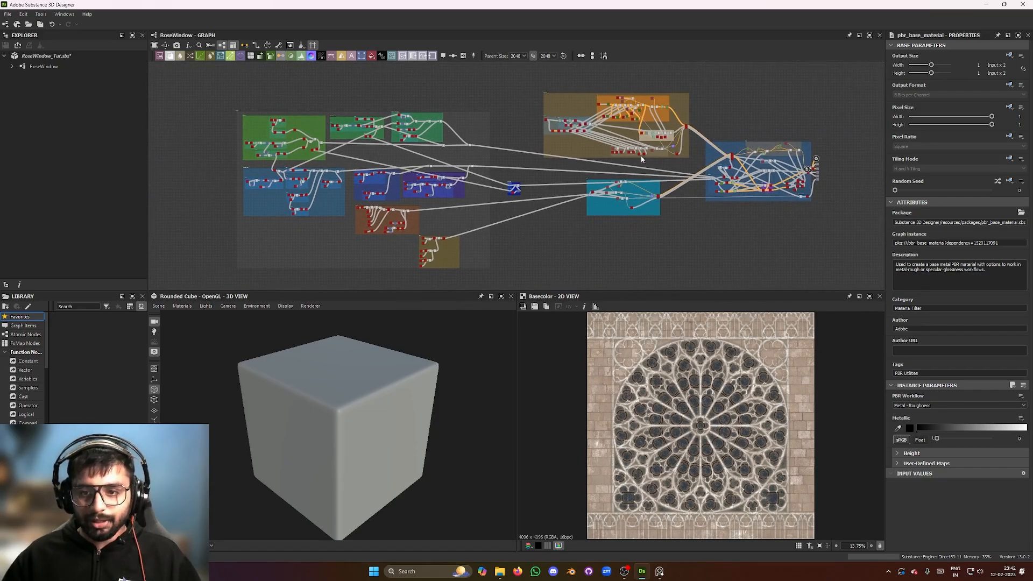
pyautogui.scroll(1, 602, 183)
pyautogui.moveTo(551, 251)
pyautogui.mouseDown(button='middle')
pyautogui.moveTo(586, 198)
pyautogui.moveTo(569, 225)
pyautogui.moveTo(542, 232)
pyautogui.moveTo(551, 231)
pyautogui.mouseUp(button='middle')
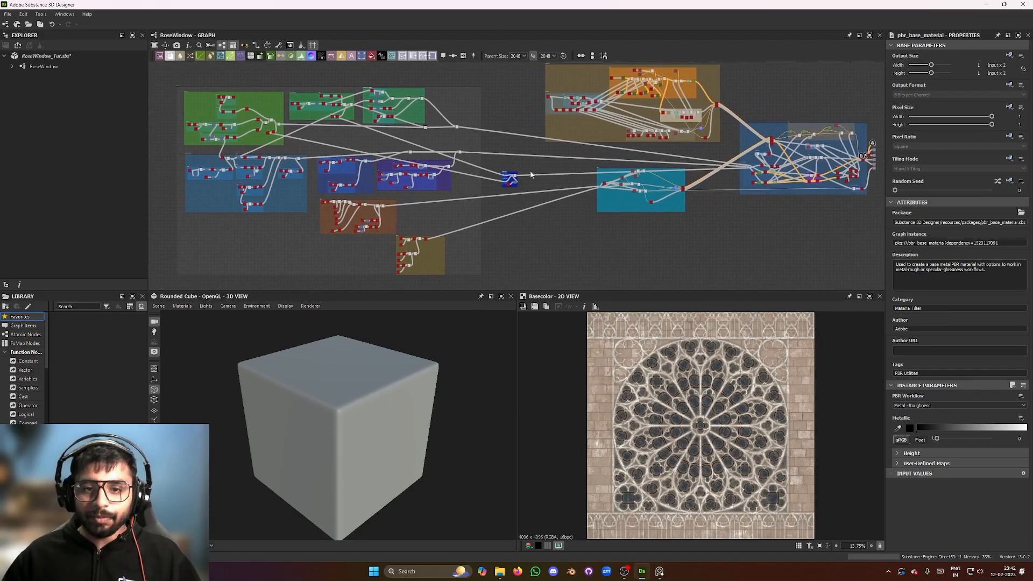
pyautogui.scroll(-1, 568, 206)
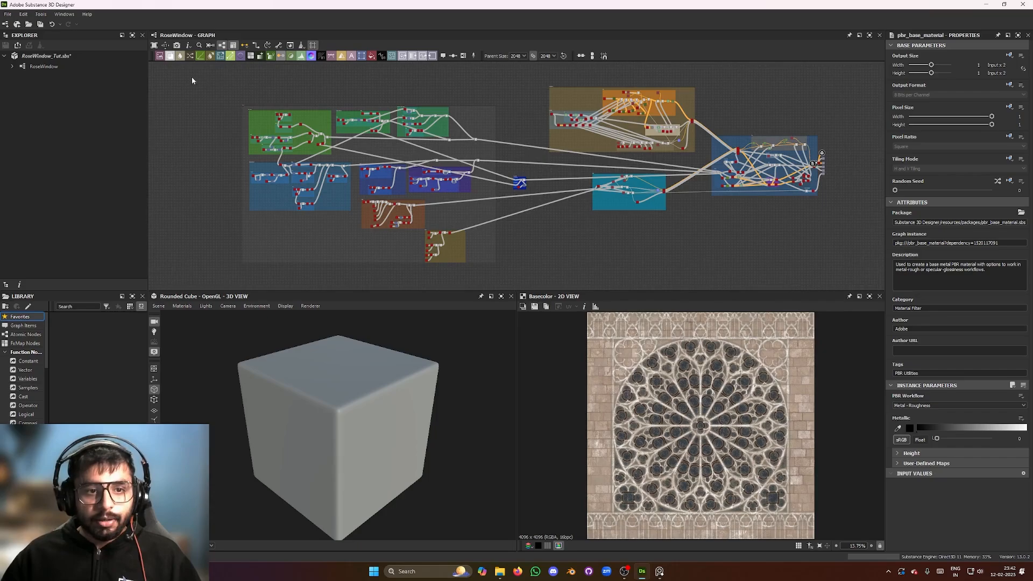
pyautogui.moveTo(192, 81); pyautogui.dragTo(500, 283)
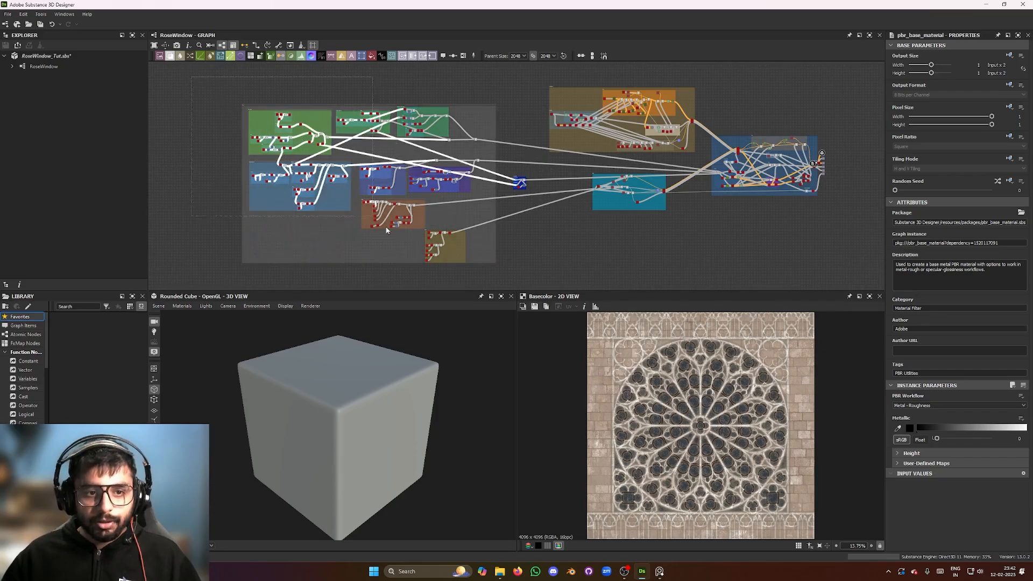
pyautogui.click(510, 281)
pyautogui.scroll(2, 502, 201)
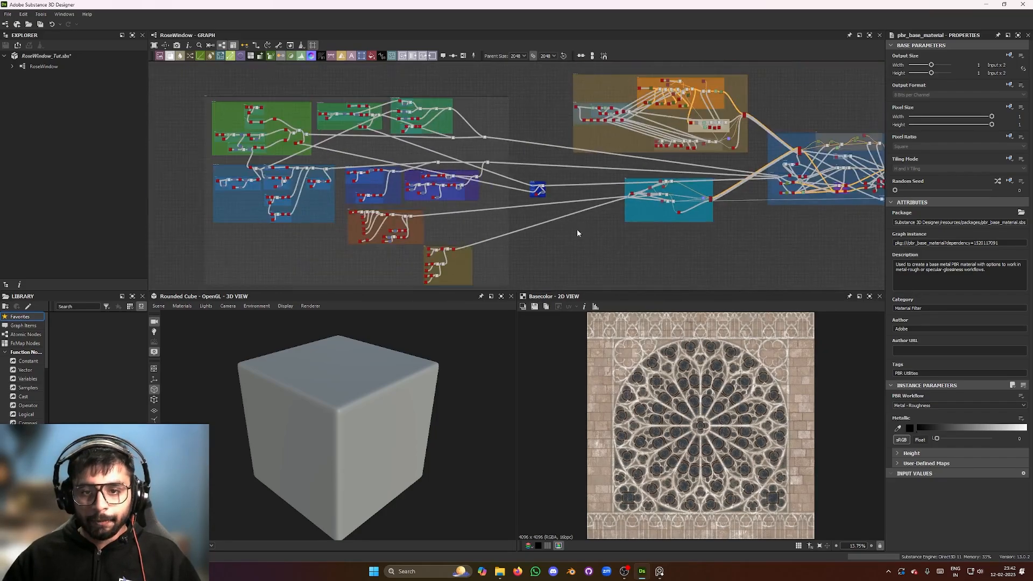
pyautogui.scroll(-2, 577, 232)
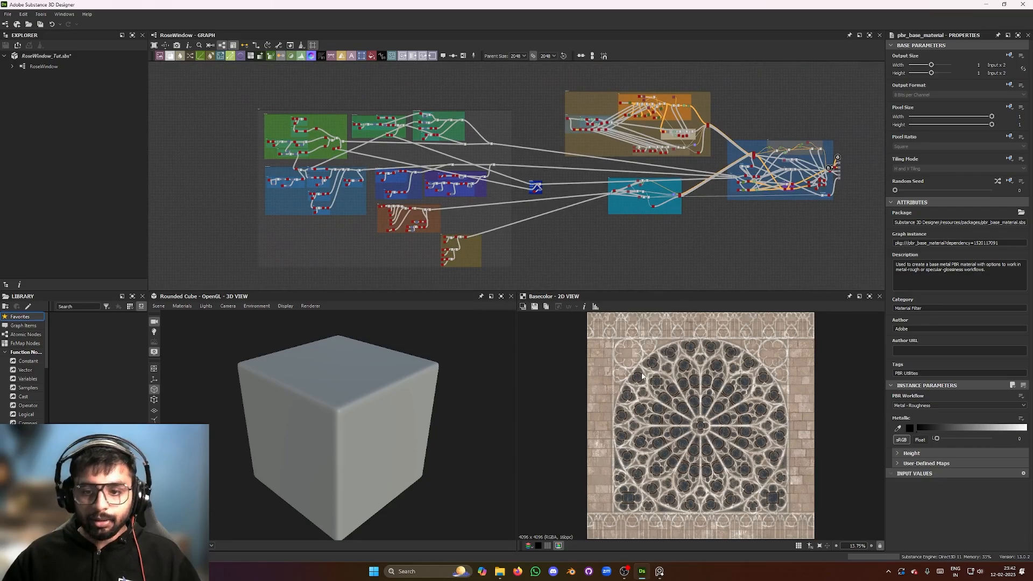
# Inspect the rose window's base color texture in the 2D view, both in close-up detail and as a whole
pyautogui.scroll(4, 669, 408)
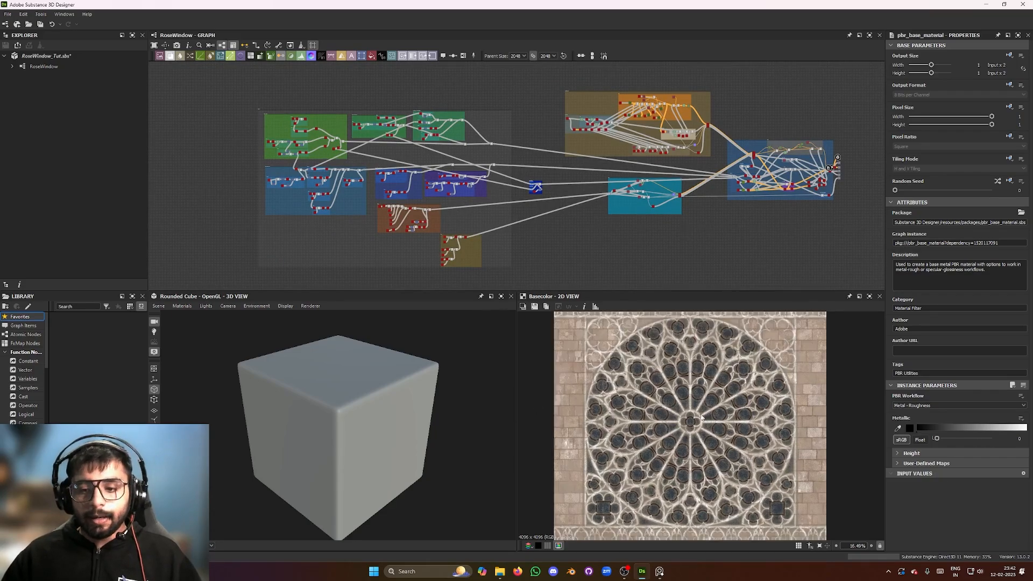
pyautogui.scroll(-3, 669, 407)
pyautogui.scroll(1, 792, 384)
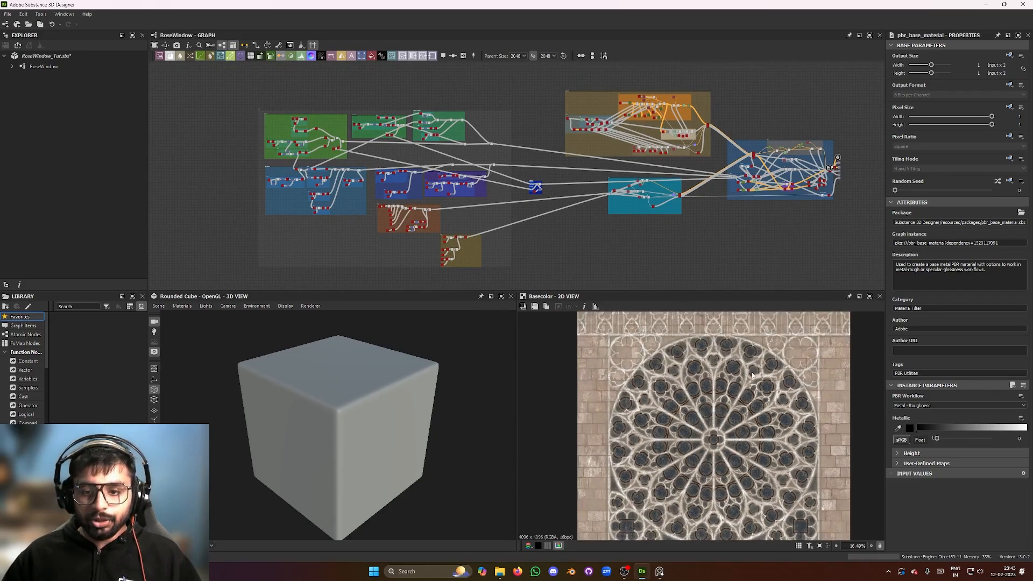
pyautogui.scroll(2, 757, 340)
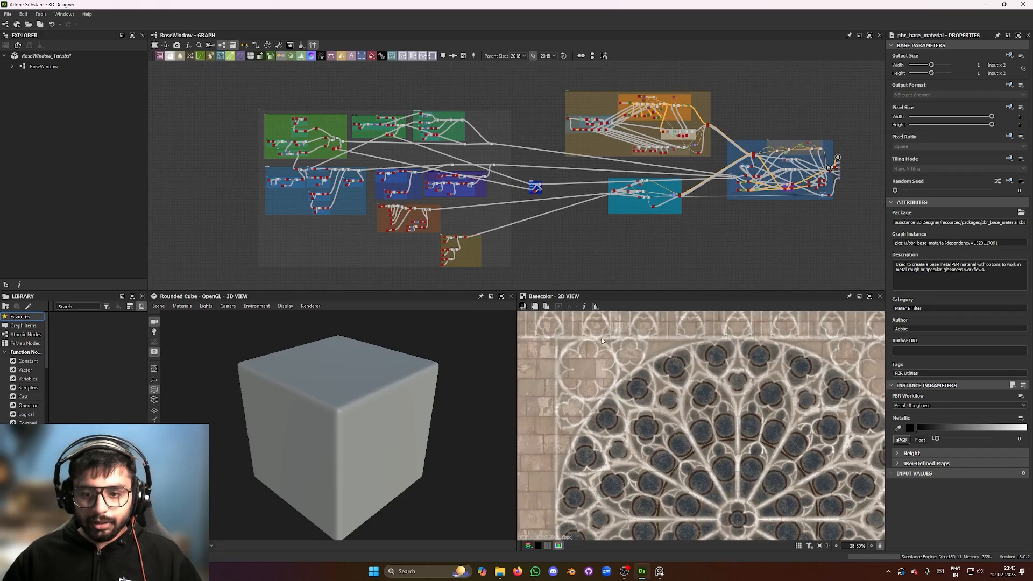
pyautogui.scroll(1, 757, 340)
pyautogui.scroll(1, 698, 339)
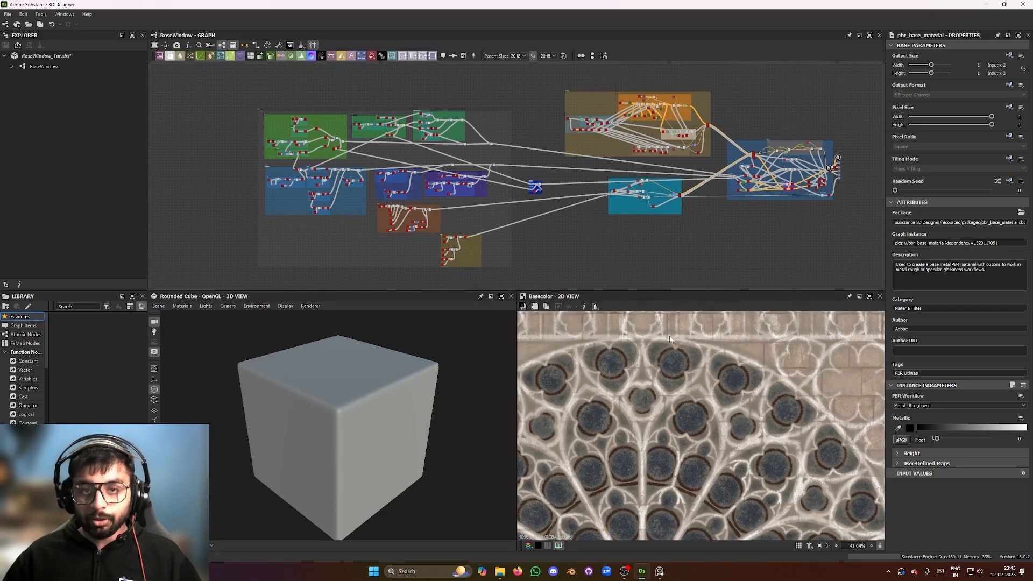
pyautogui.scroll(-3, 715, 370)
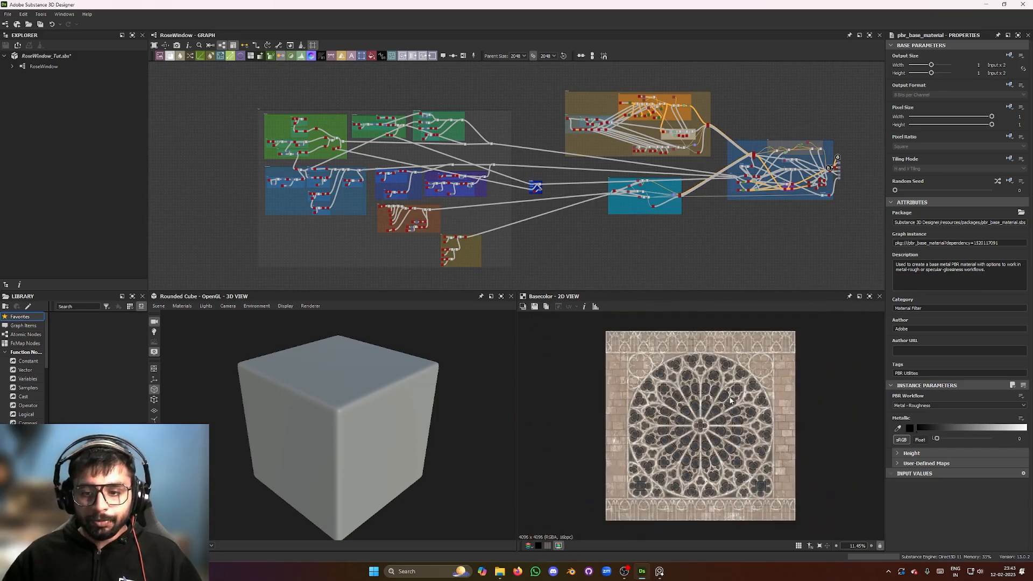
pyautogui.scroll(1, 709, 400)
pyautogui.scroll(-1, 678, 397)
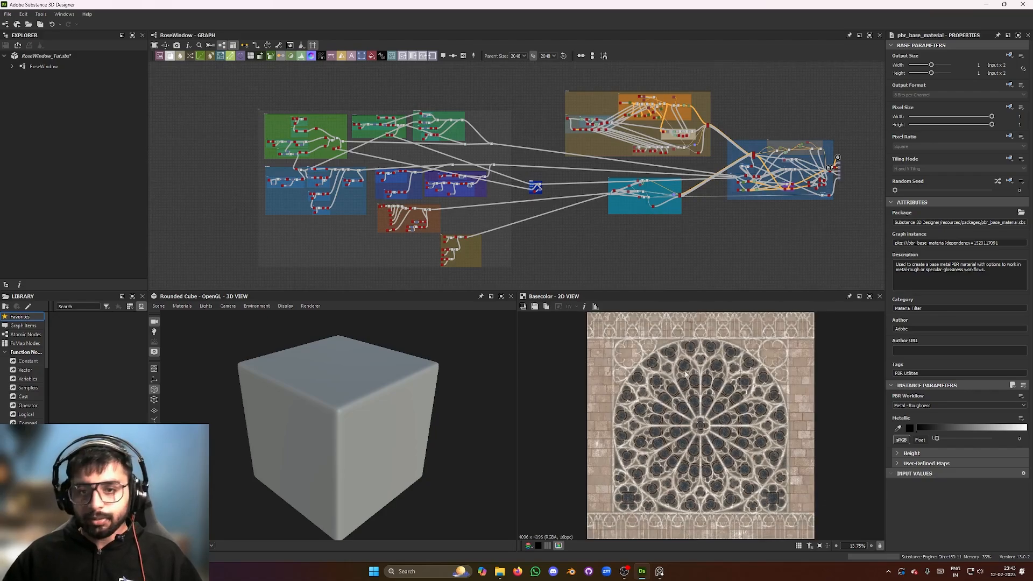
# Review the texturing and material frames of the graph and how they connect to the complete node network
pyautogui.moveTo(694, 241); pyautogui.dragTo(619, 251, button='middle')
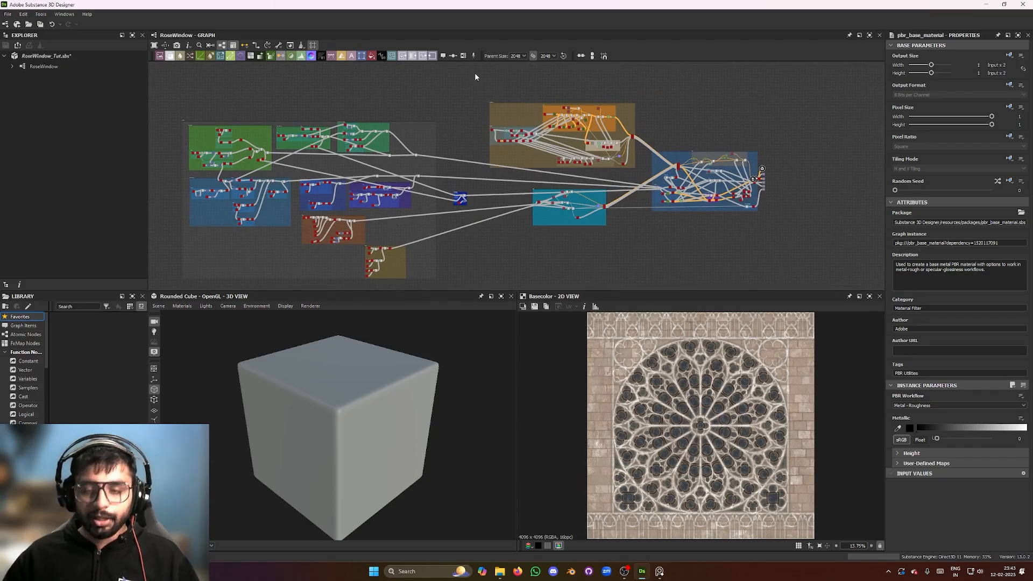
pyautogui.moveTo(475, 77); pyautogui.dragTo(764, 272)
pyautogui.click(762, 273)
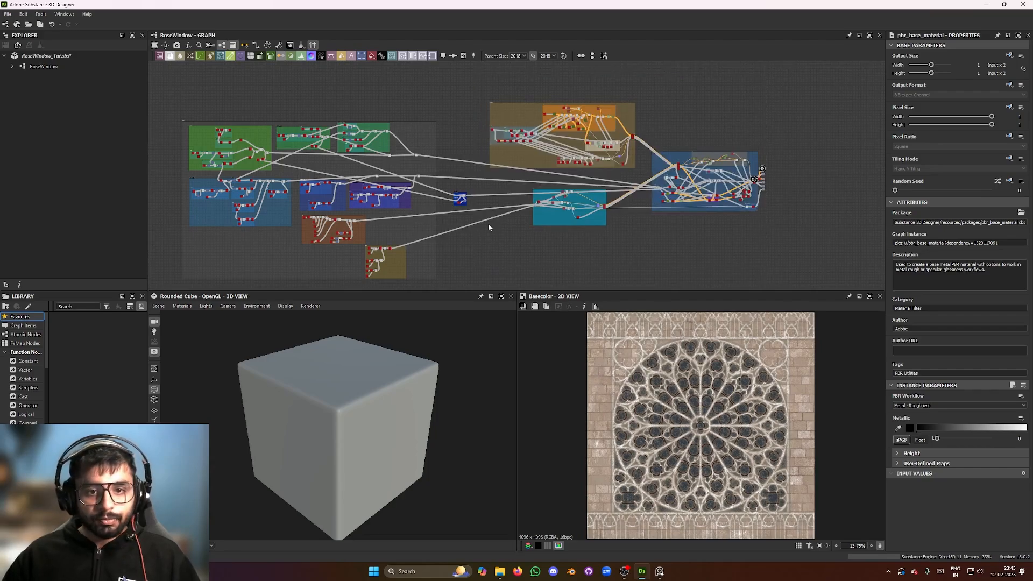
pyautogui.moveTo(511, 230); pyautogui.dragTo(571, 235, button='middle')
pyautogui.moveTo(637, 228)
pyautogui.mouseDown(button='middle')
pyautogui.moveTo(567, 235)
pyautogui.moveTo(634, 233)
pyautogui.mouseUp(button='middle')
pyautogui.scroll(1, 632, 224)
pyautogui.scroll(-2, 567, 234)
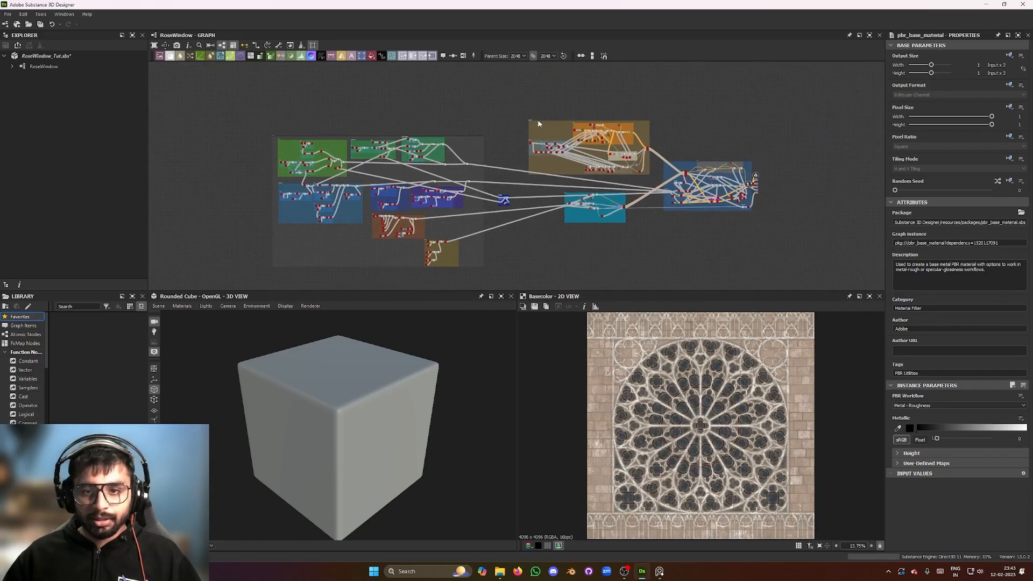
pyautogui.moveTo(521, 90); pyautogui.dragTo(524, 112)
pyautogui.click(761, 257)
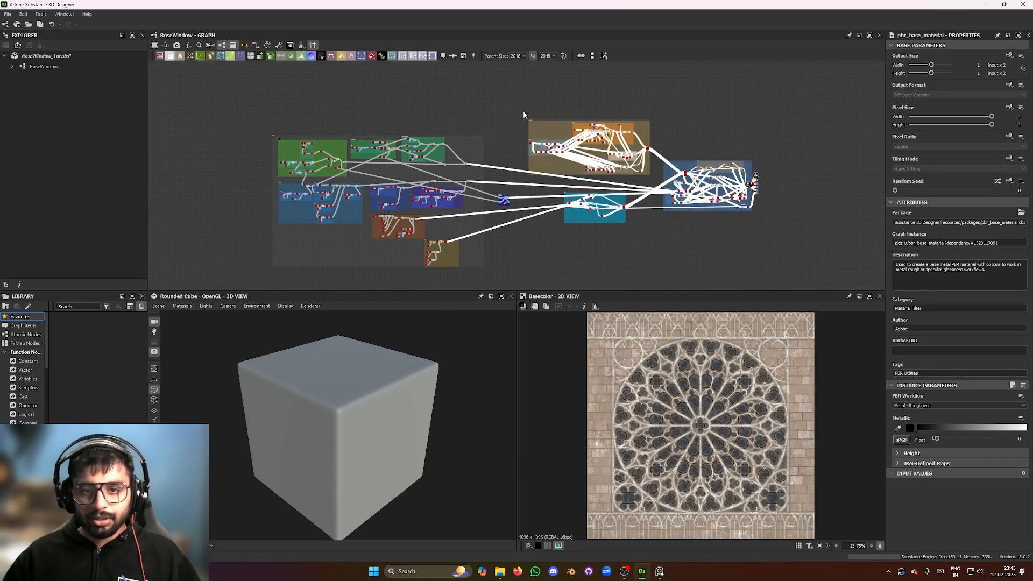
pyautogui.click(524, 111)
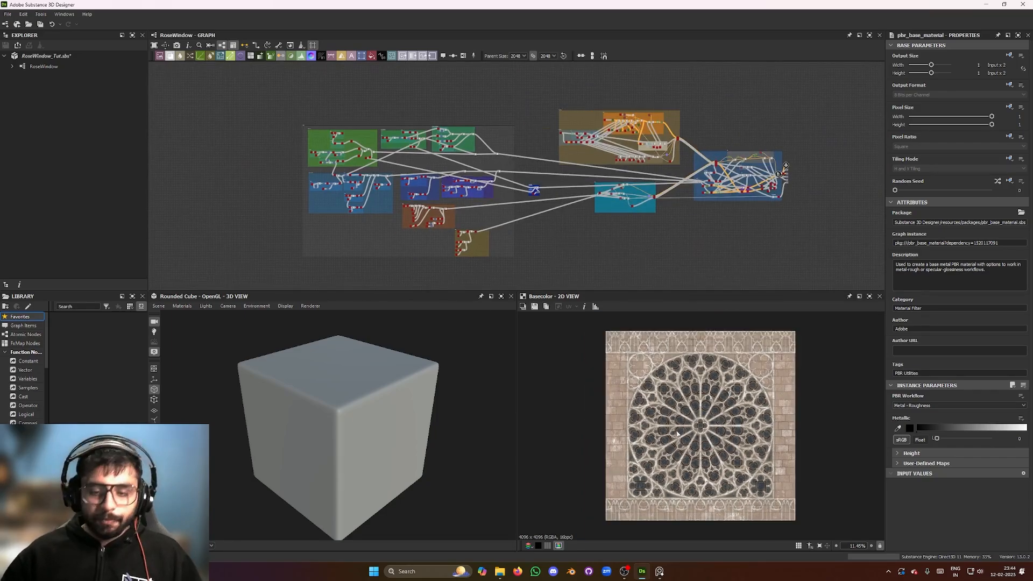
pyautogui.scroll(3, 526, 219)
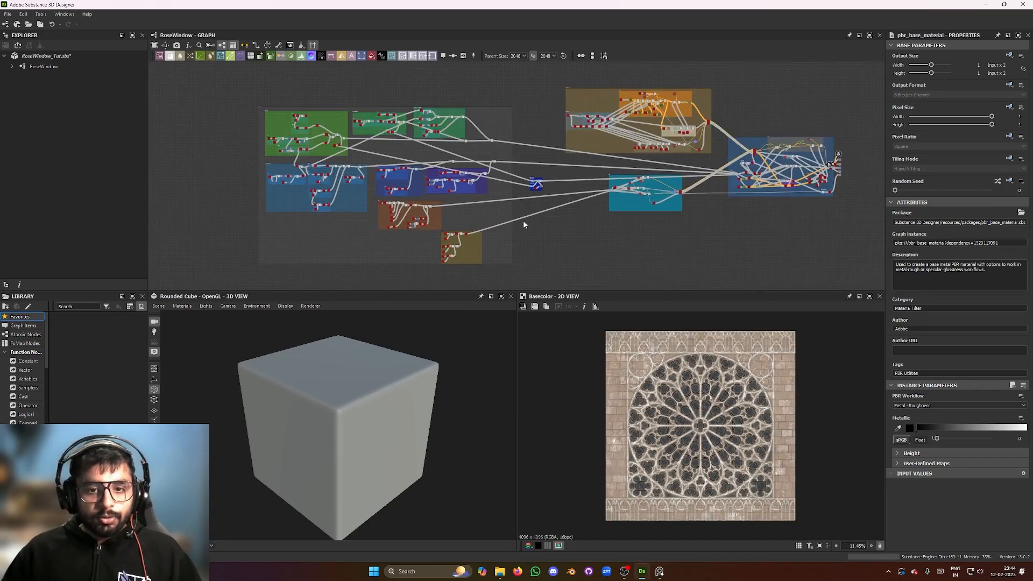
pyautogui.scroll(-3, 553, 235)
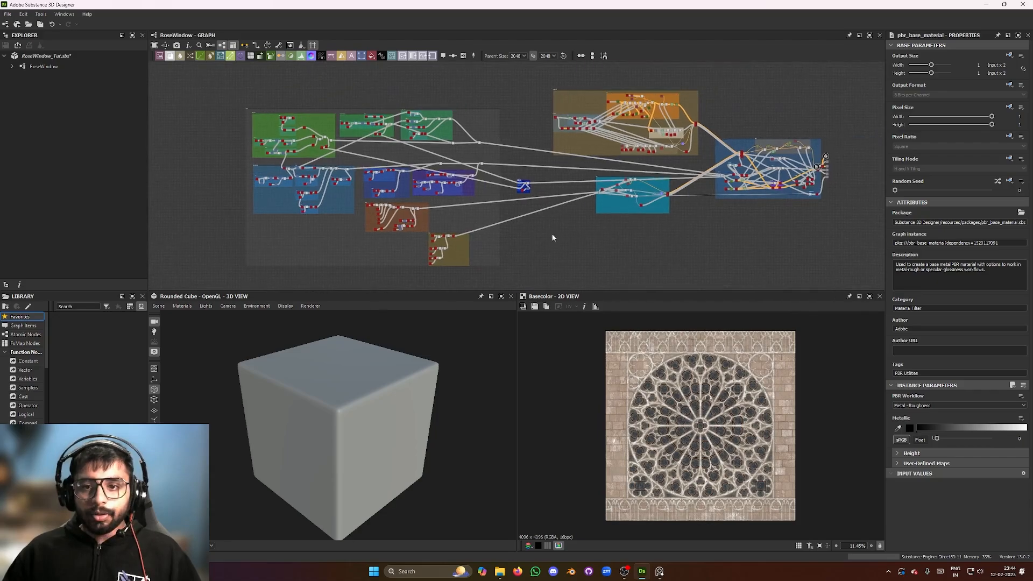
pyautogui.moveTo(566, 188); pyautogui.dragTo(835, 276)
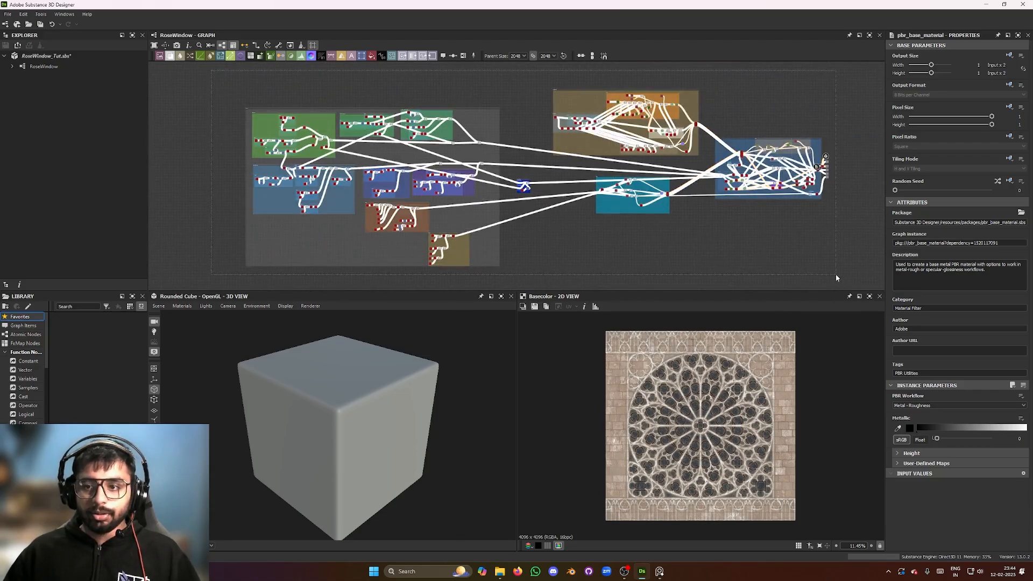
pyautogui.click(835, 276)
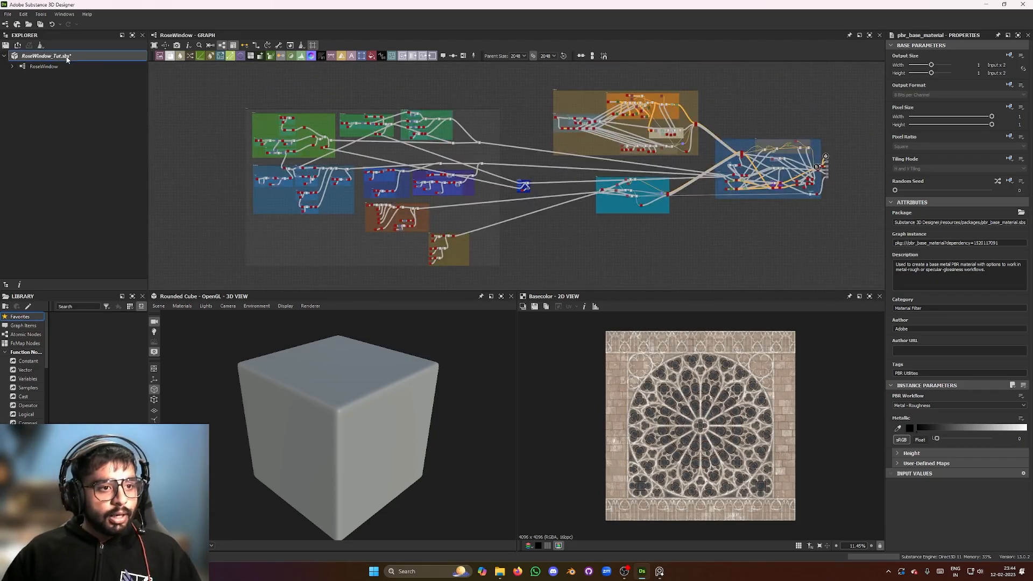
# Start a new Substance graph from the Empty template in the RoseWindow_Tut package, naming it RoseWindow_Tutorial
pyautogui.rightClick(76, 58)
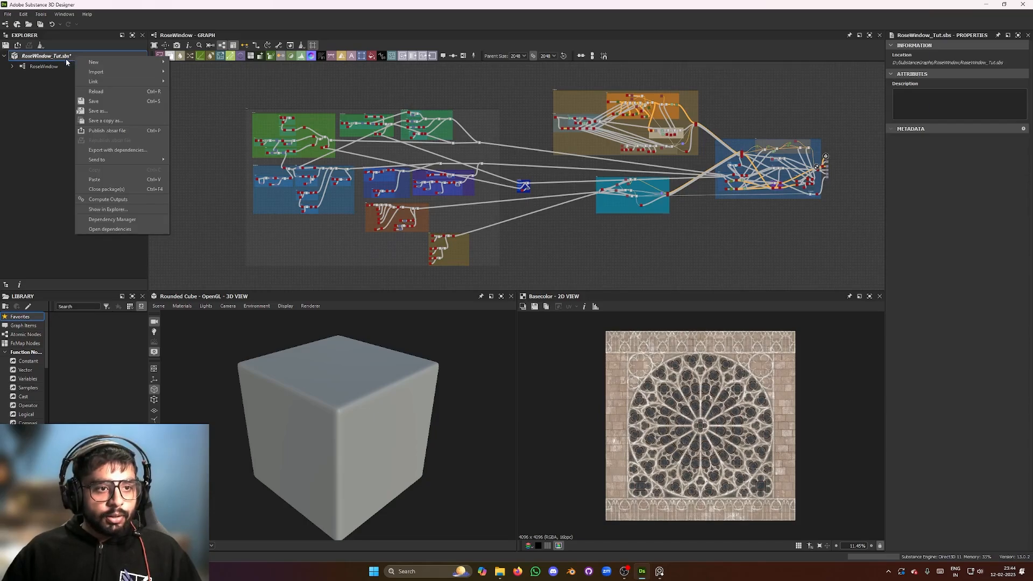
pyautogui.click(198, 62)
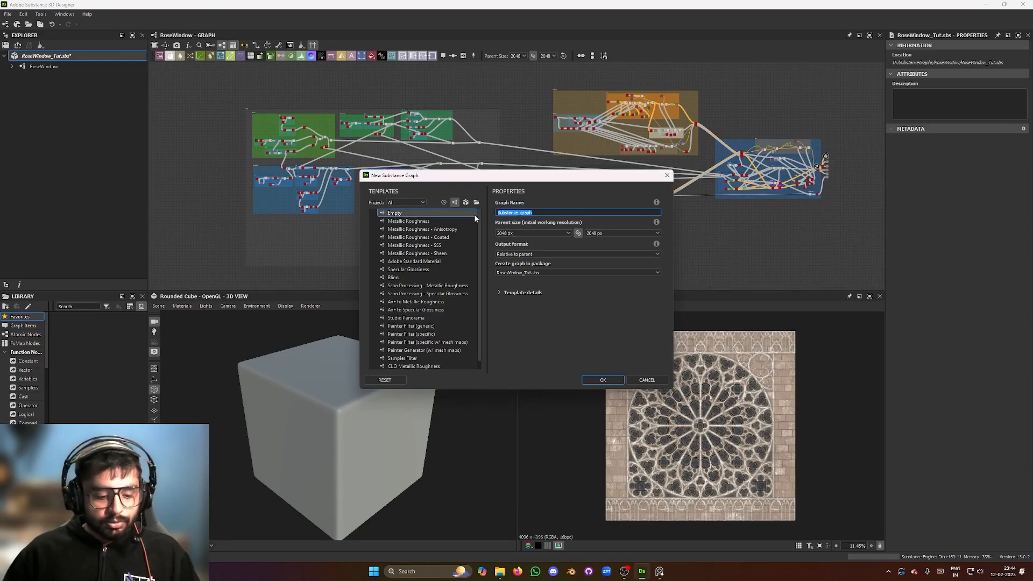
pyautogui.write('Rose')
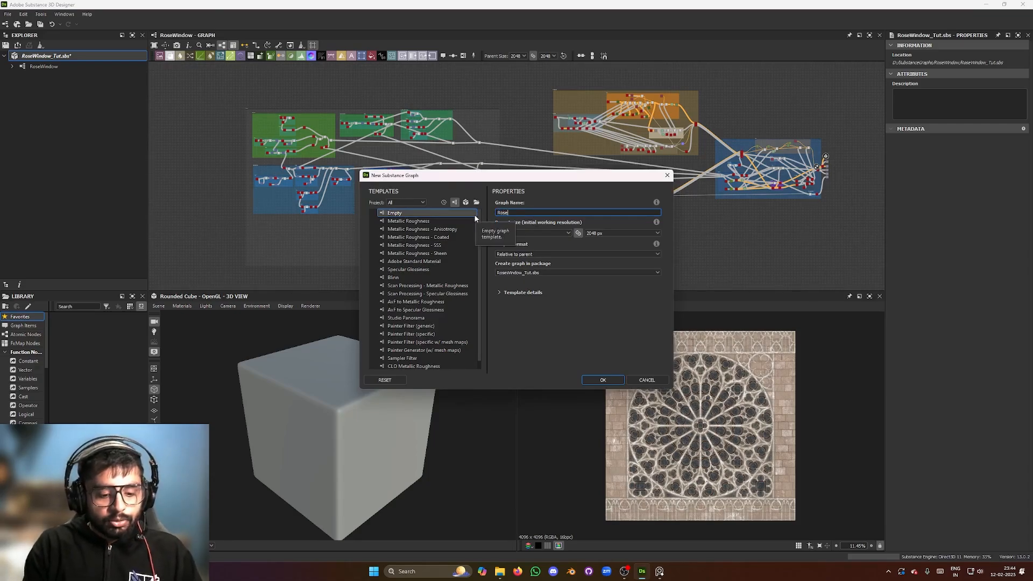
pyautogui.write('Window')
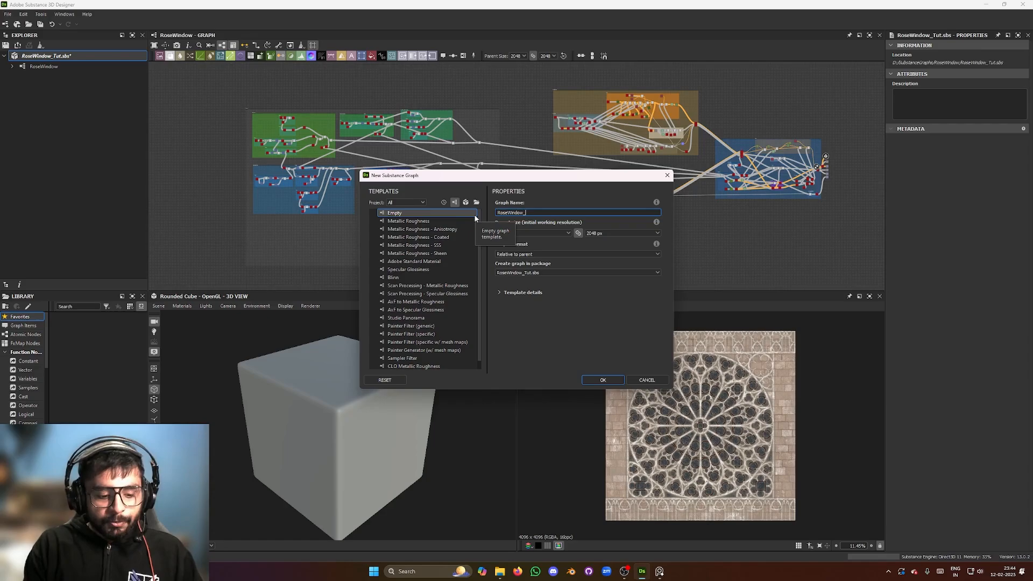
pyautogui.write('_Tuto')
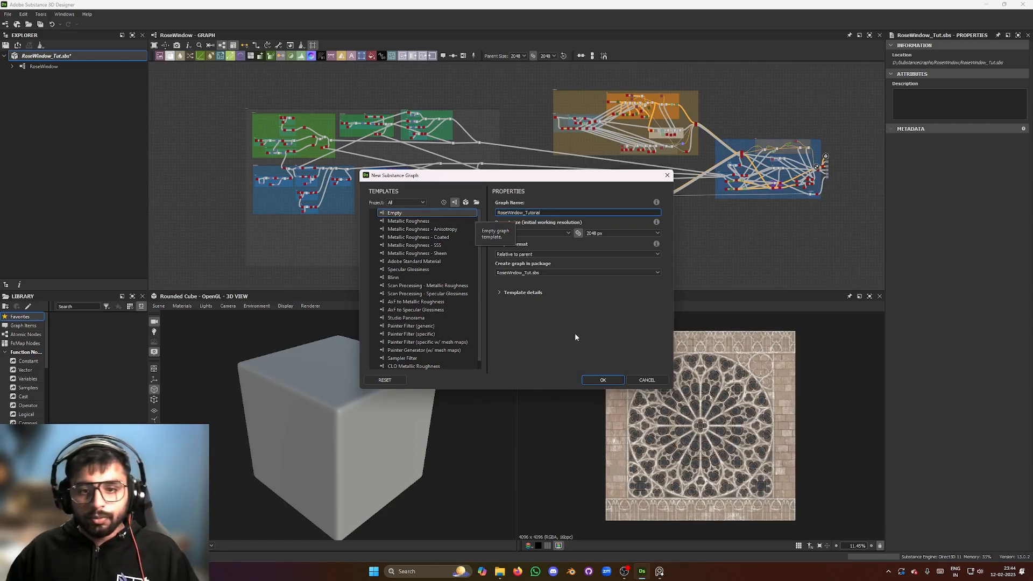
pyautogui.write('rial')
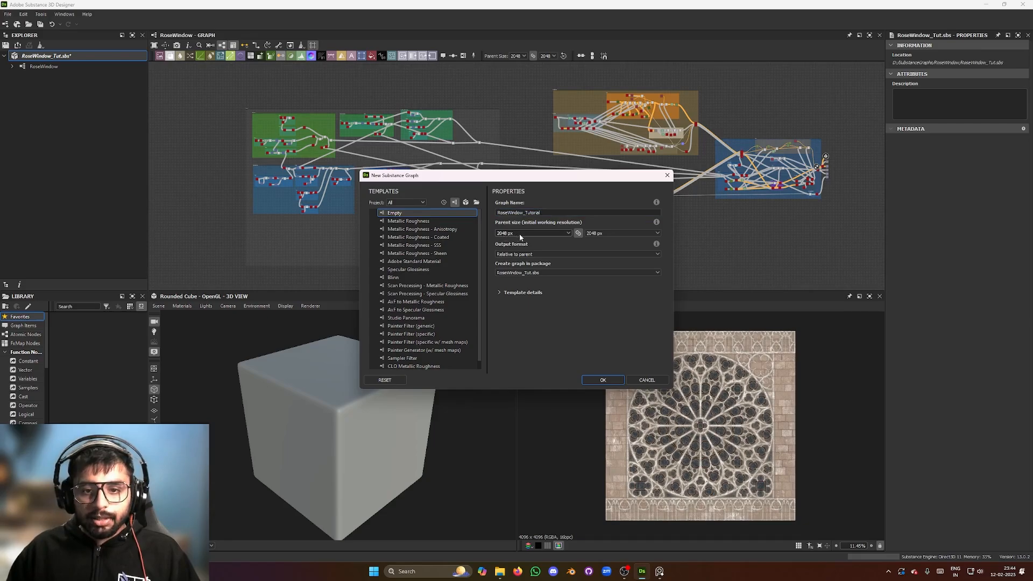
# Set the new graph's parent size to 4096 × 4096 px and create the graph
pyautogui.click(519, 235)
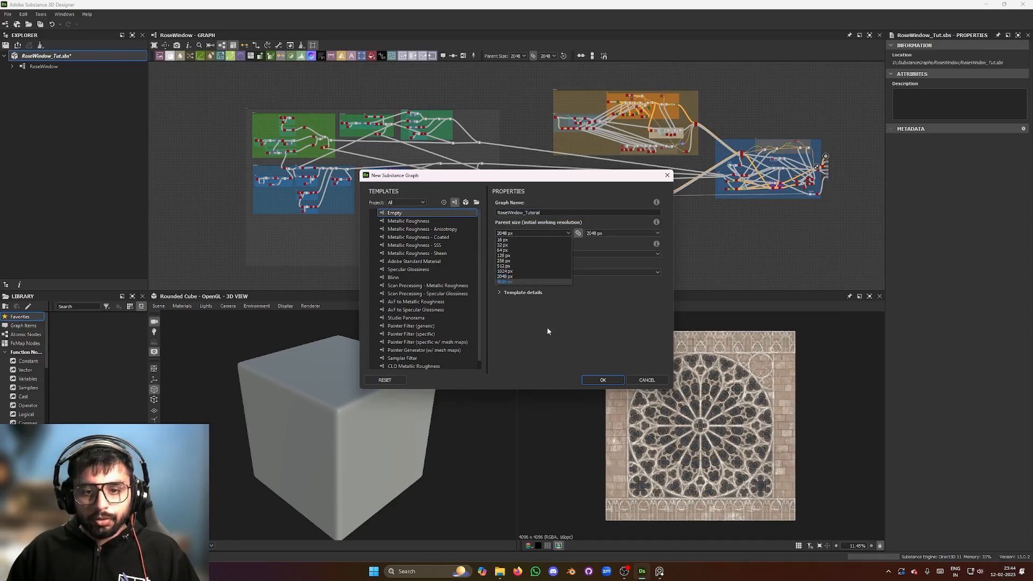
pyautogui.click(549, 329)
pyautogui.click(530, 236)
pyautogui.click(515, 281)
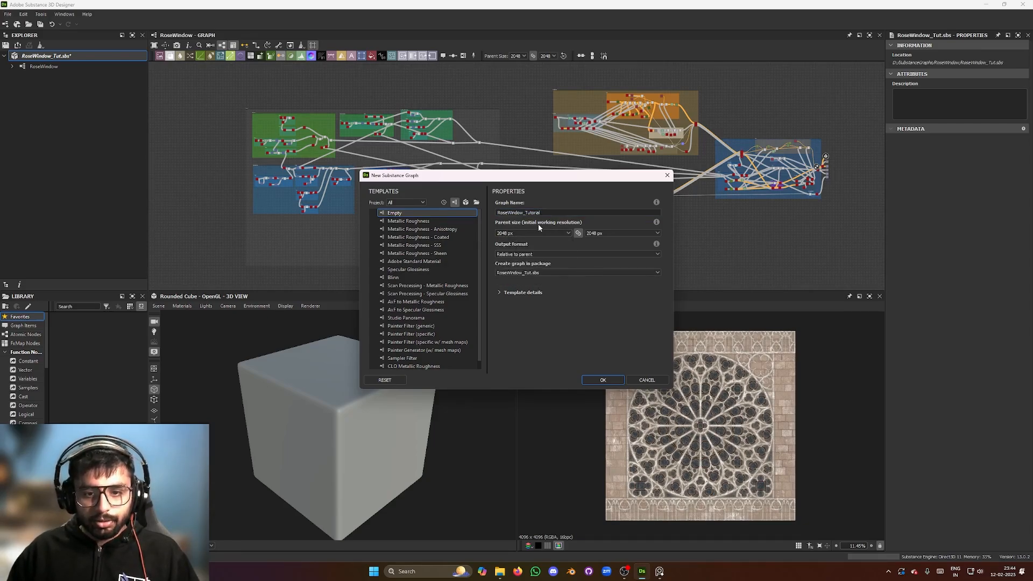
pyautogui.click(525, 233)
pyautogui.click(520, 282)
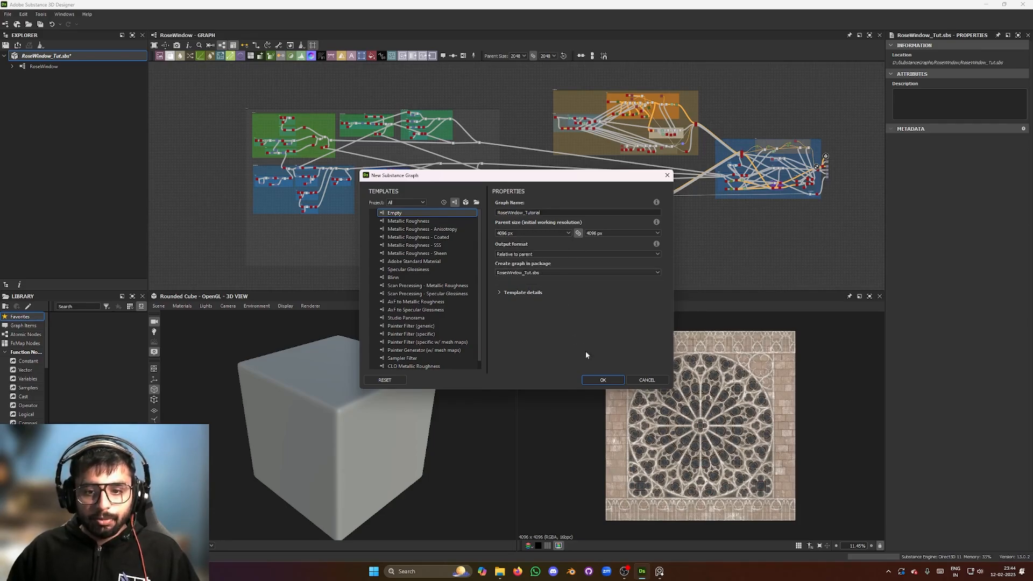
pyautogui.click(603, 380)
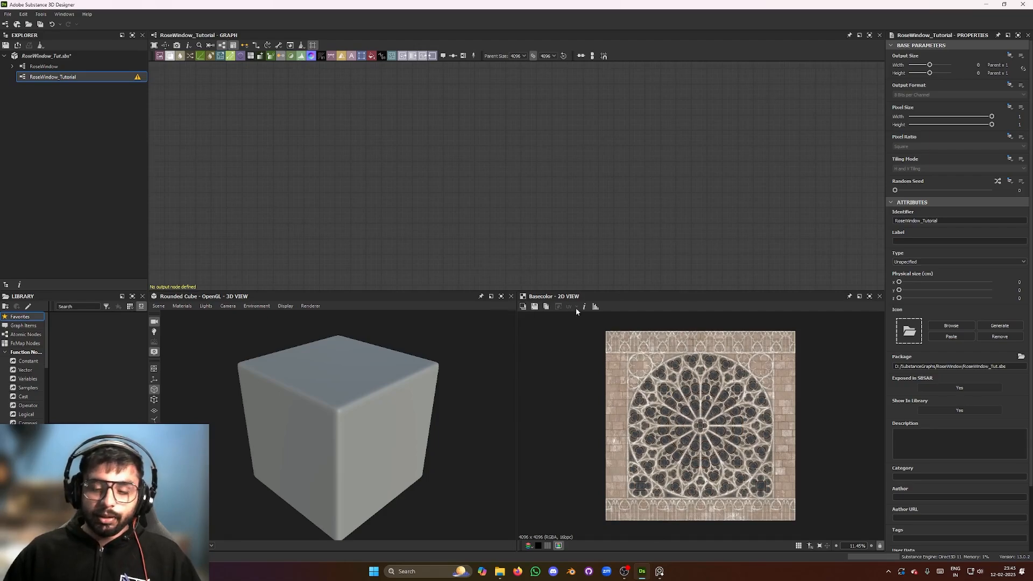
# Switch to the PureRef reference board and examine the rose window photo, both as a whole and around its upper tracery
pyautogui.moveTo(663, 575)
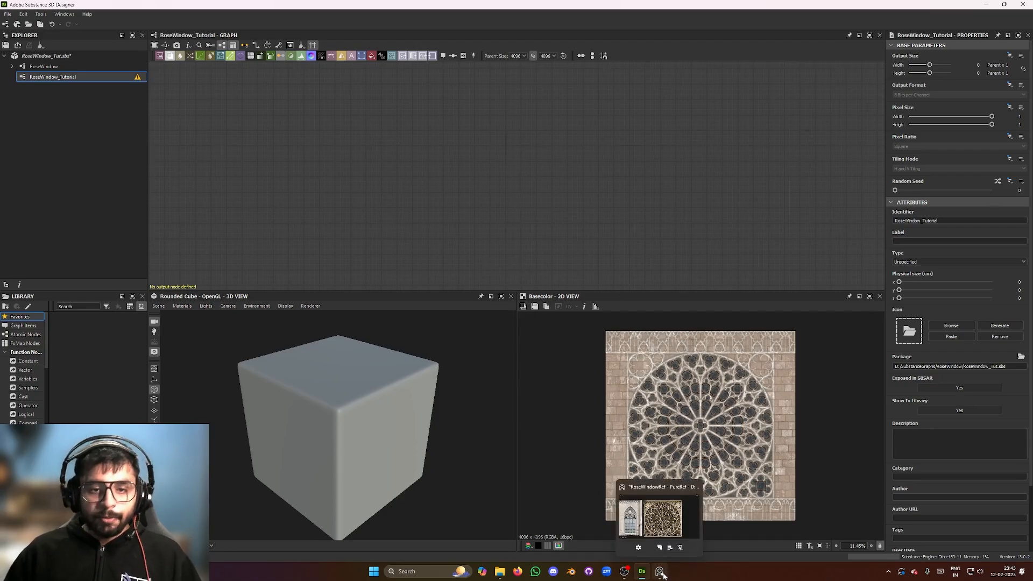
pyautogui.click(661, 573)
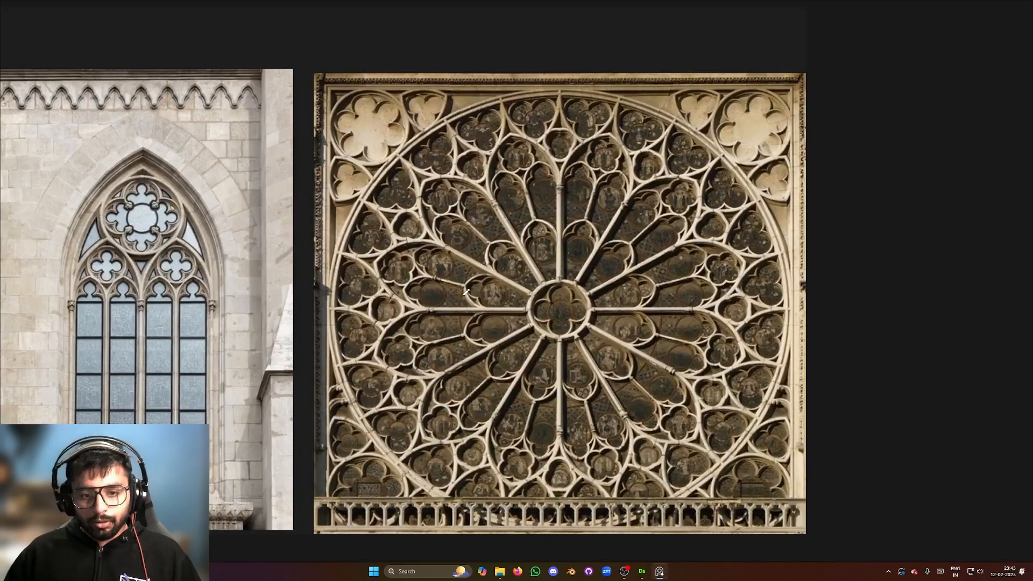
pyautogui.scroll(2, 608, 353)
pyautogui.scroll(-2, 627, 352)
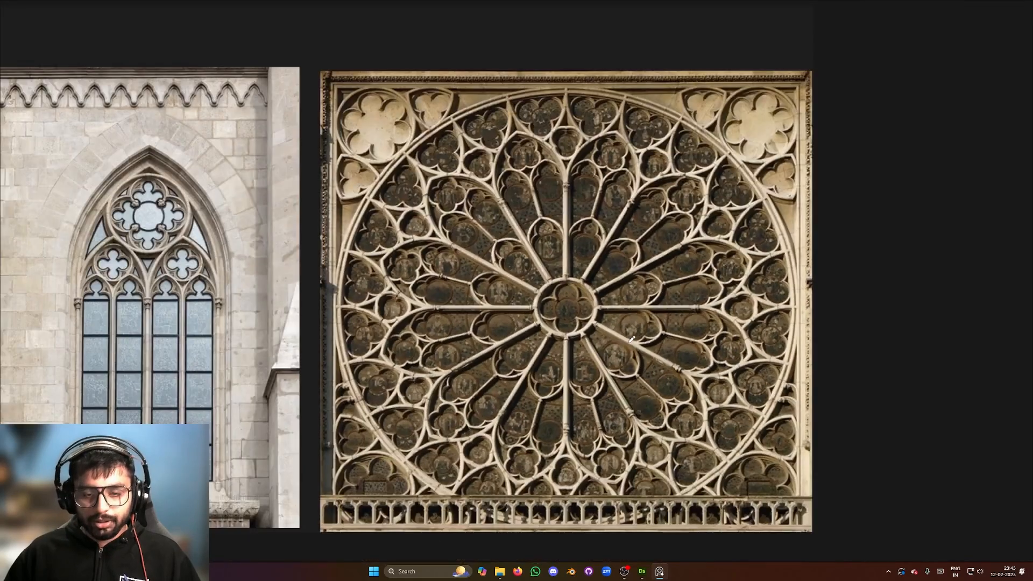
pyautogui.moveTo(626, 352); pyautogui.dragTo(588, 353, button='middle')
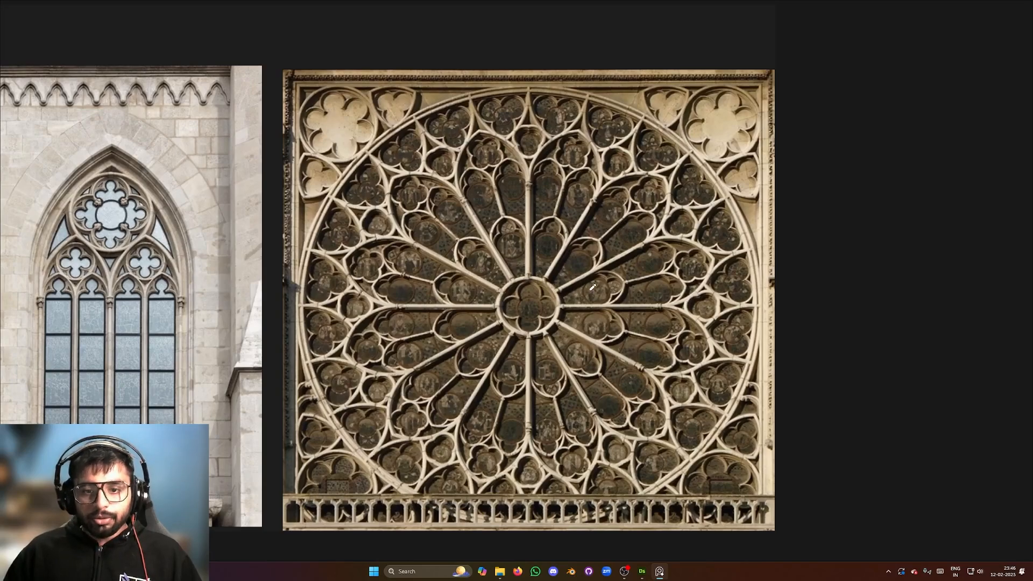
pyautogui.moveTo(593, 287); pyautogui.dragTo(574, 287, button='middle')
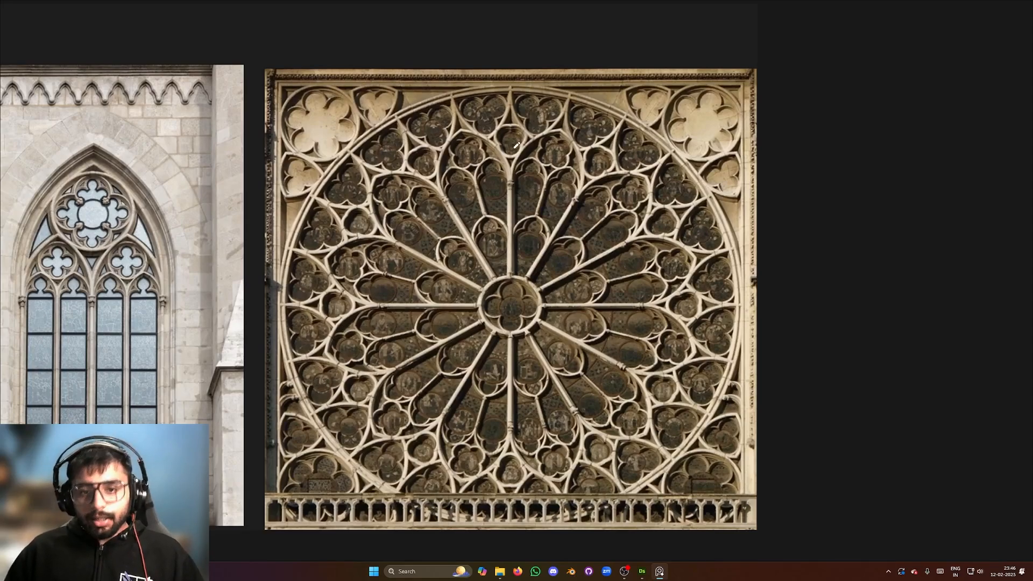
pyautogui.scroll(5, 514, 159)
pyautogui.moveTo(539, 145); pyautogui.dragTo(535, 169, button='middle')
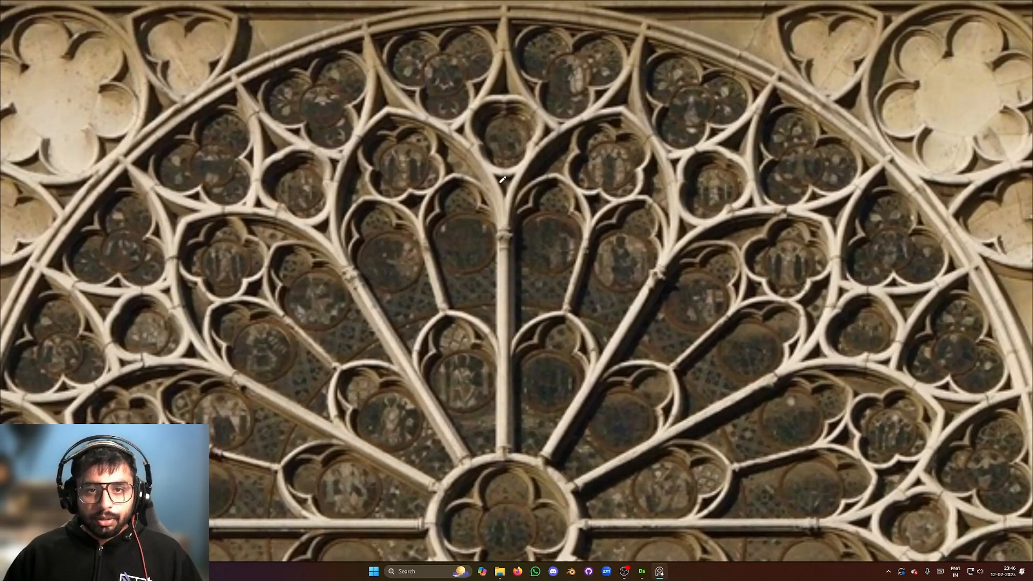
pyautogui.scroll(-3, 619, 220)
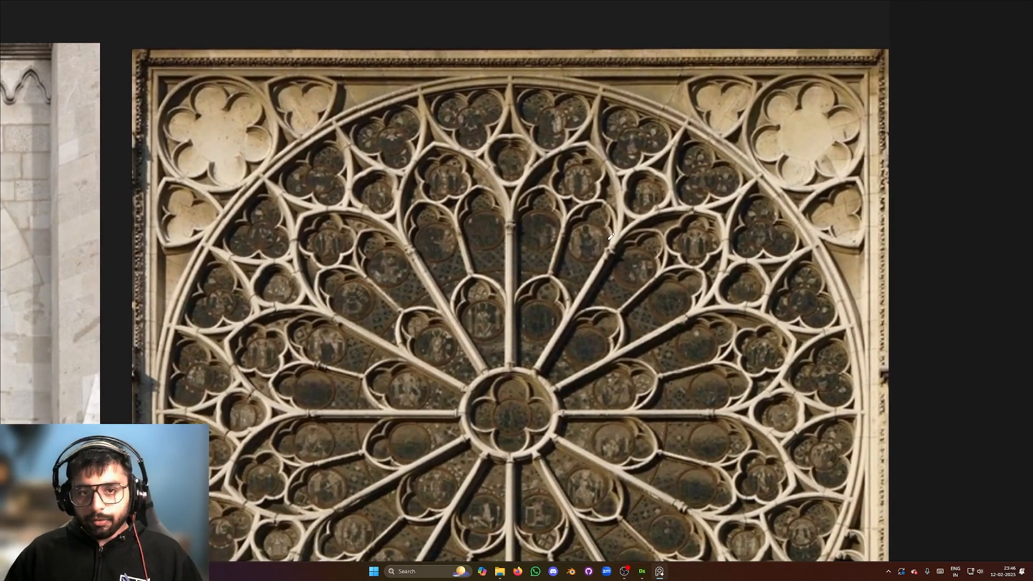
# Mark the thick arch bar just above the upper central mullion with a short red stroke across its width
pyautogui.scroll(5, 564, 208)
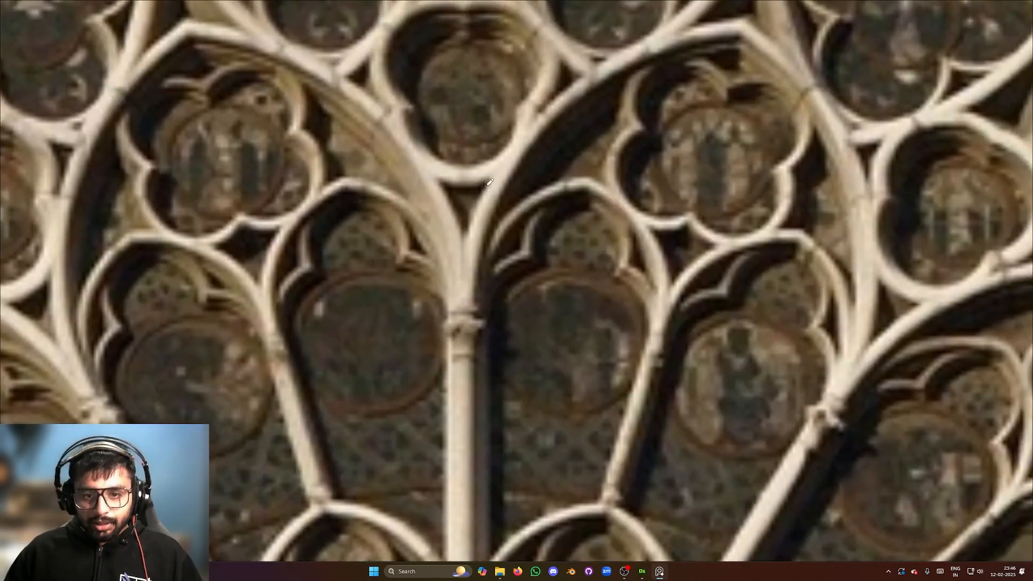
pyautogui.scroll(2, 488, 185)
pyautogui.scroll(-2, 480, 196)
pyautogui.moveTo(480, 196); pyautogui.dragTo(484, 180, button='middle')
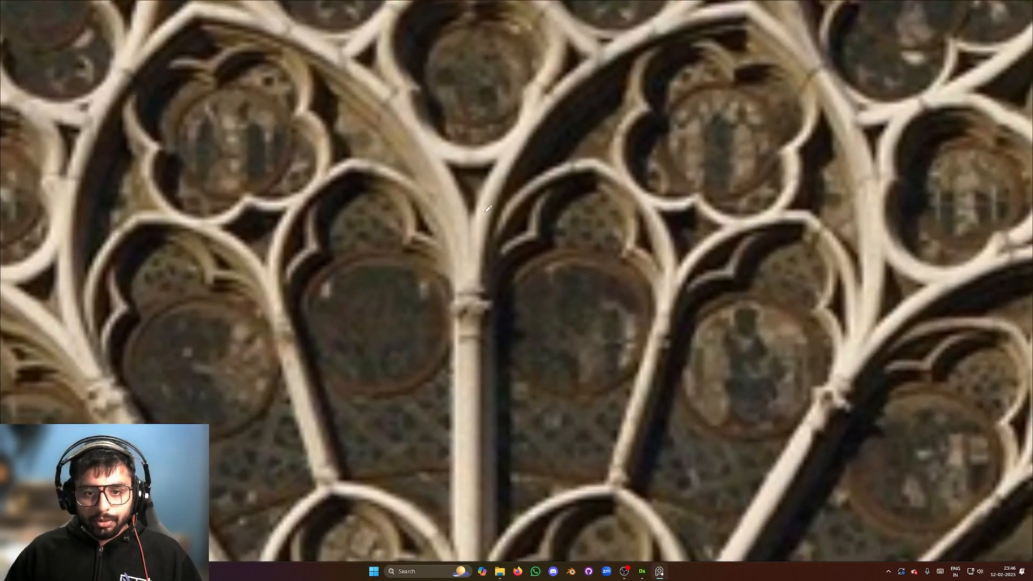
pyautogui.scroll(1, 484, 179)
pyautogui.moveTo(474, 177); pyautogui.dragTo(504, 187)
pyautogui.scroll(-4, 504, 186)
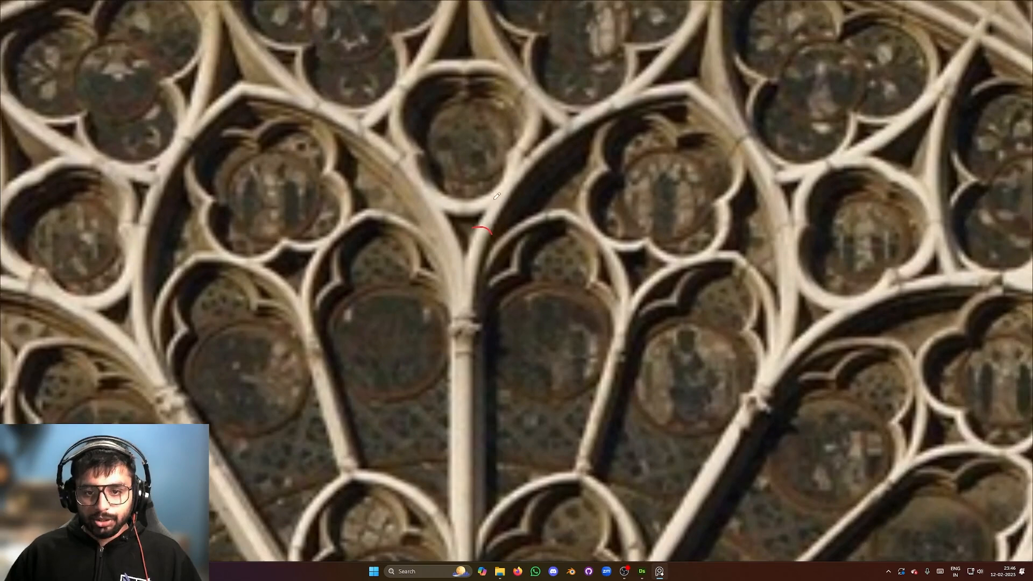
pyautogui.scroll(4, 495, 206)
pyautogui.moveTo(505, 193); pyautogui.dragTo(504, 212, button='middle')
pyautogui.scroll(-1, 500, 237)
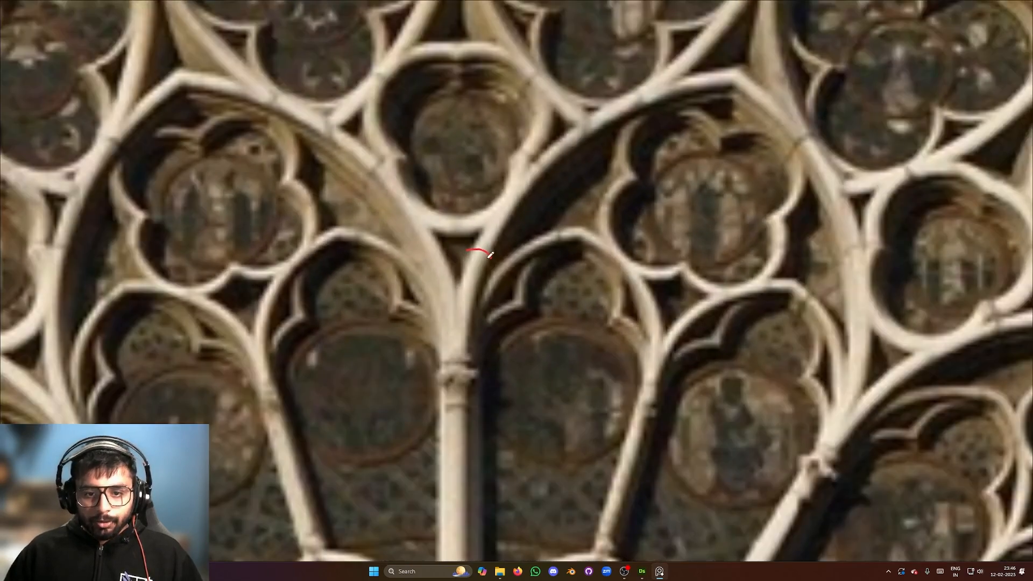
# Label the thick outer arch "Primary" in red handwriting, with an arrow leading from the arch to the word
pyautogui.moveTo(505, 231)
pyautogui.mouseDown()
pyautogui.moveTo(537, 200)
pyautogui.moveTo(558, 213)
pyautogui.moveTo(585, 206)
pyautogui.moveTo(595, 224)
pyautogui.moveTo(562, 212)
pyautogui.moveTo(574, 204)
pyautogui.mouseUp()
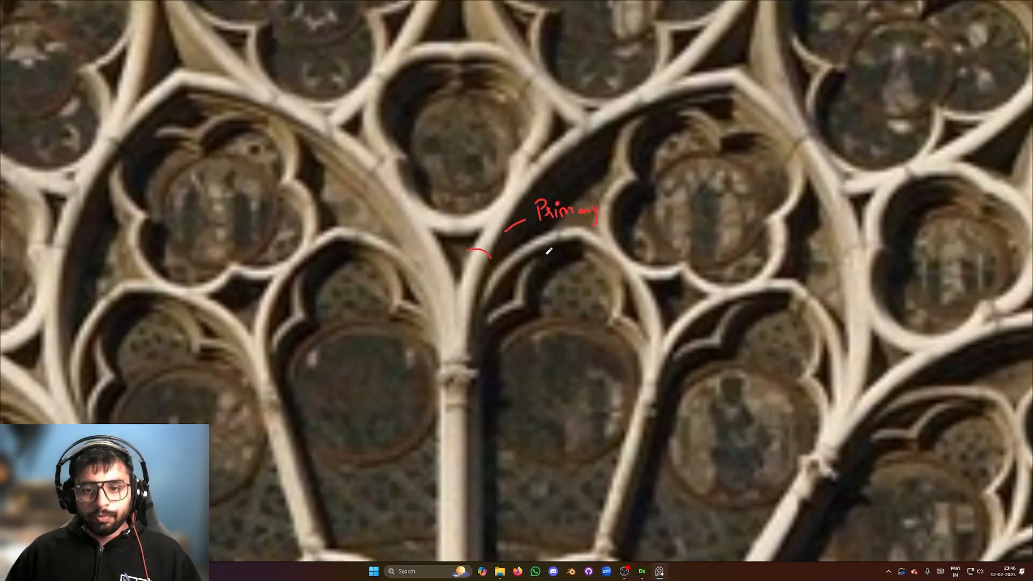
pyautogui.scroll(-2, 549, 250)
pyautogui.scroll(2, 512, 260)
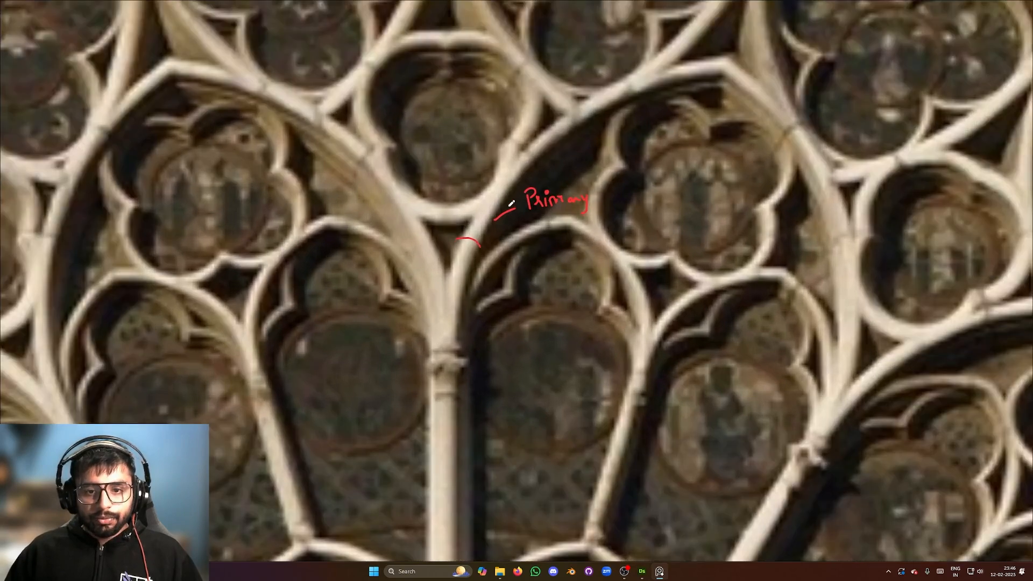
pyautogui.moveTo(508, 204); pyautogui.dragTo(514, 218)
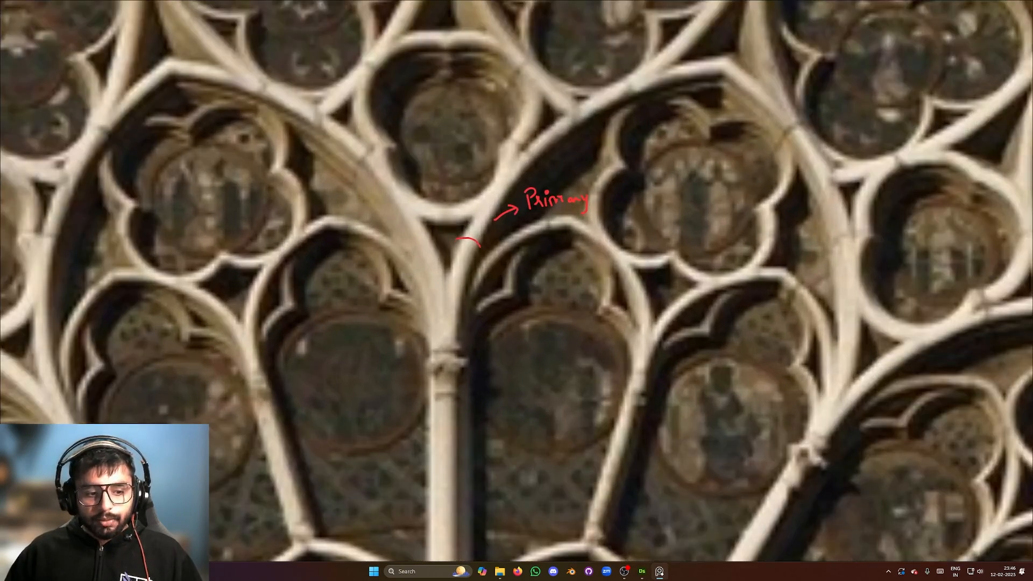
# Change the pen color to green and label the thinner inner arch and its cusp "secondary", with arrows leading to the word
pyautogui.press('c')
pyautogui.click(483, 310)
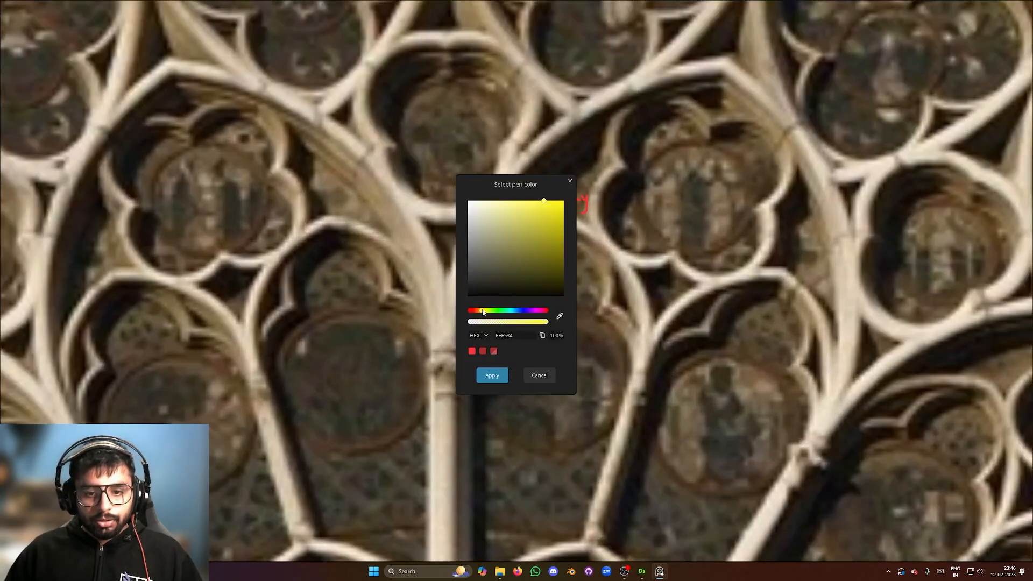
pyautogui.click(497, 310)
pyautogui.click(487, 375)
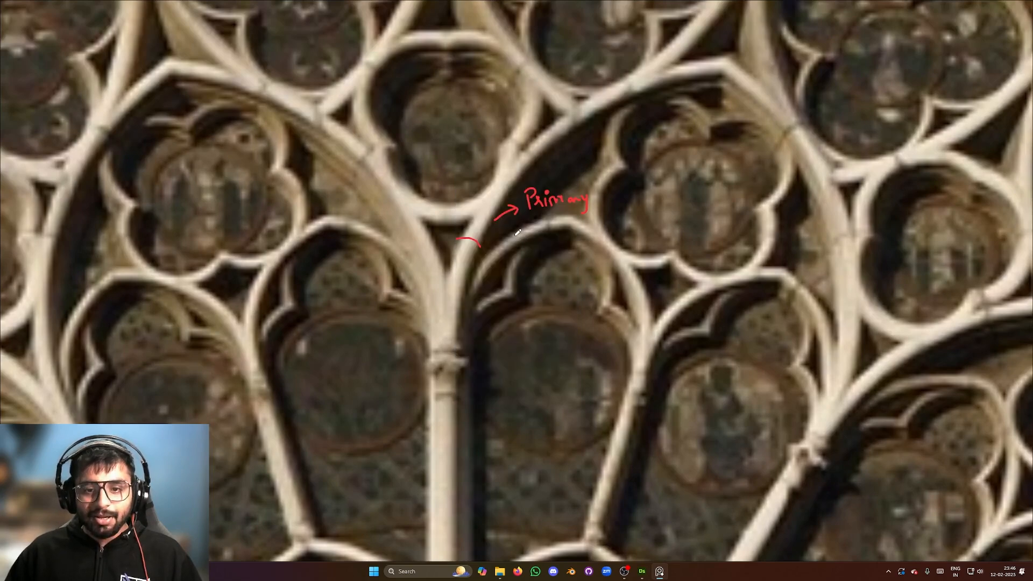
pyautogui.moveTo(528, 225)
pyautogui.mouseDown()
pyautogui.moveTo(550, 246)
pyautogui.moveTo(520, 258)
pyautogui.moveTo(544, 241)
pyautogui.moveTo(536, 262)
pyautogui.moveTo(598, 249)
pyautogui.moveTo(591, 266)
pyautogui.mouseUp()
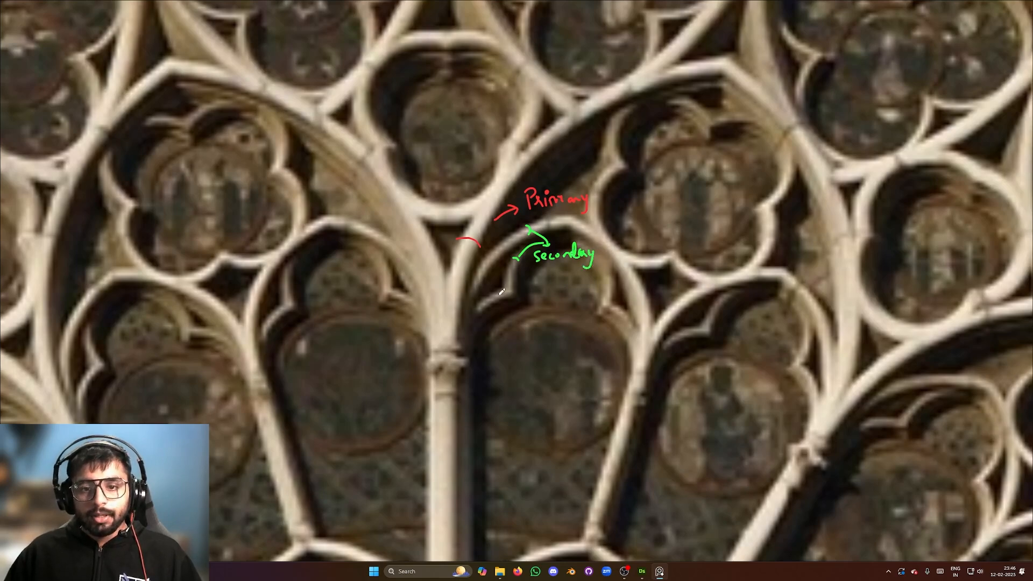
# Change the annotation pen color from green to blue
pyautogui.scroll(-3, 542, 339)
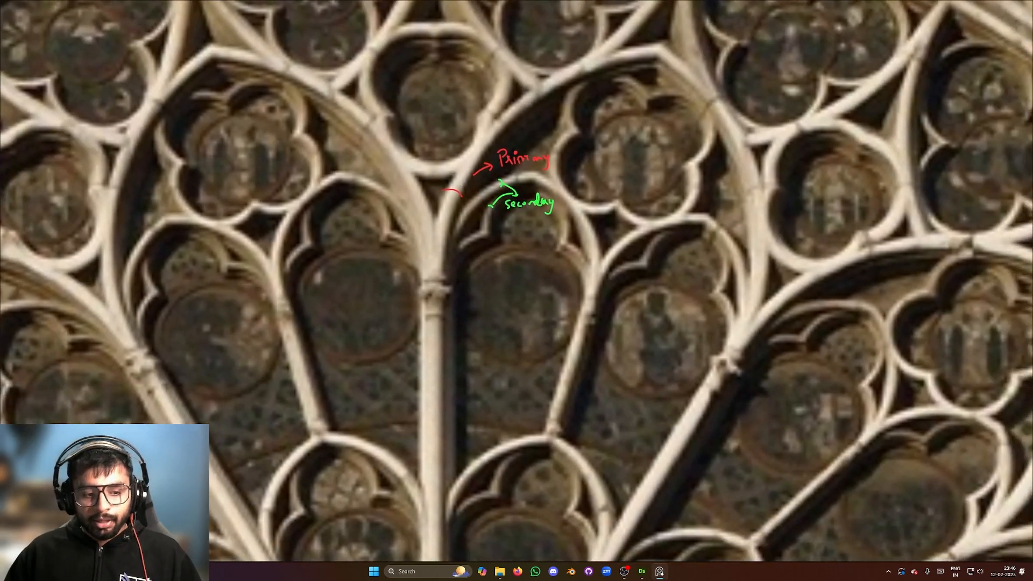
pyautogui.press('c')
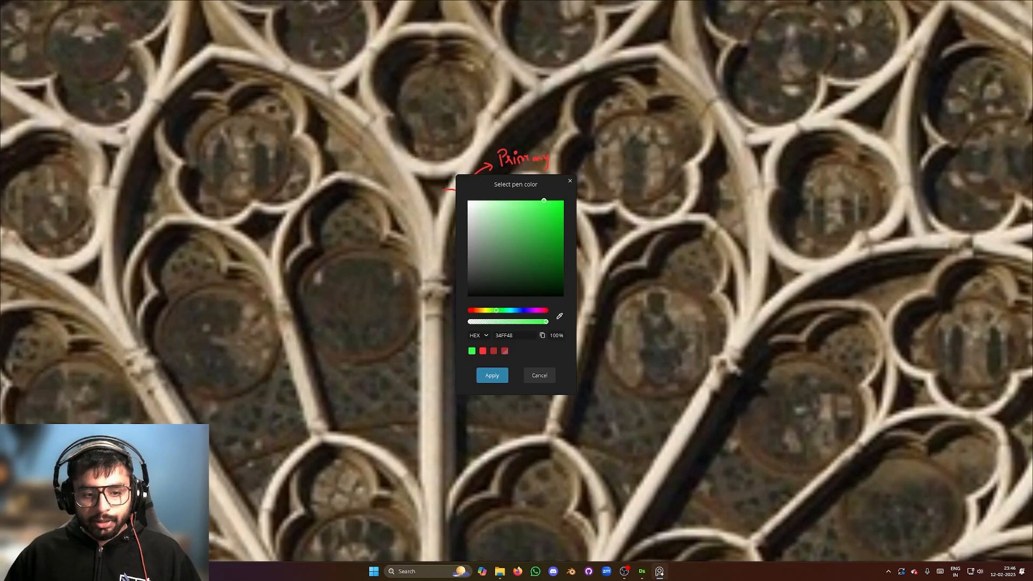
pyautogui.click(518, 311)
pyautogui.click(492, 375)
# Examine the tracery around the annotated arches, comparing the thick primary bars, the thinner secondary arches and the glass panels between them
pyautogui.moveTo(513, 366); pyautogui.dragTo(489, 321, button='middle')
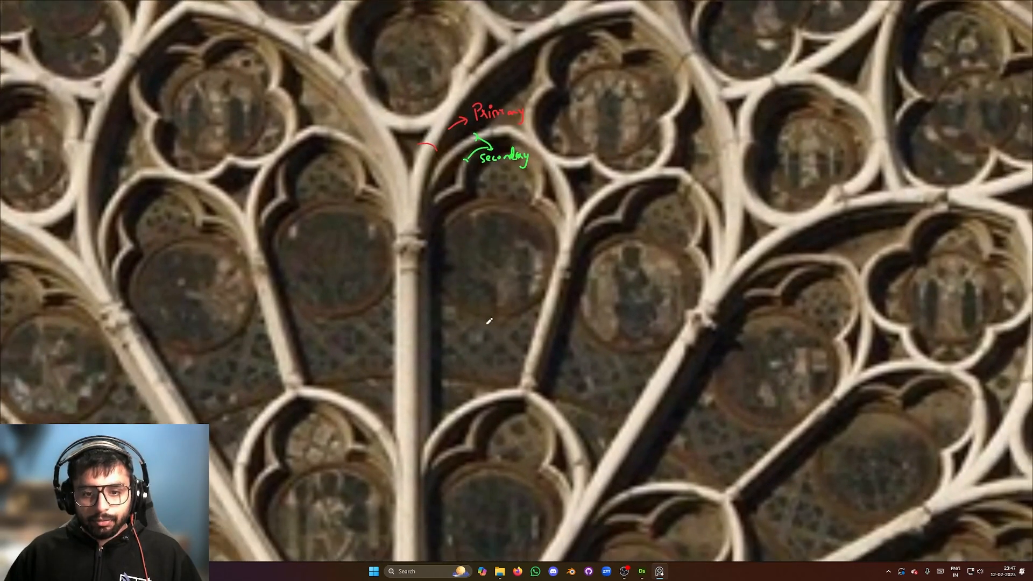
pyautogui.scroll(2, 484, 305)
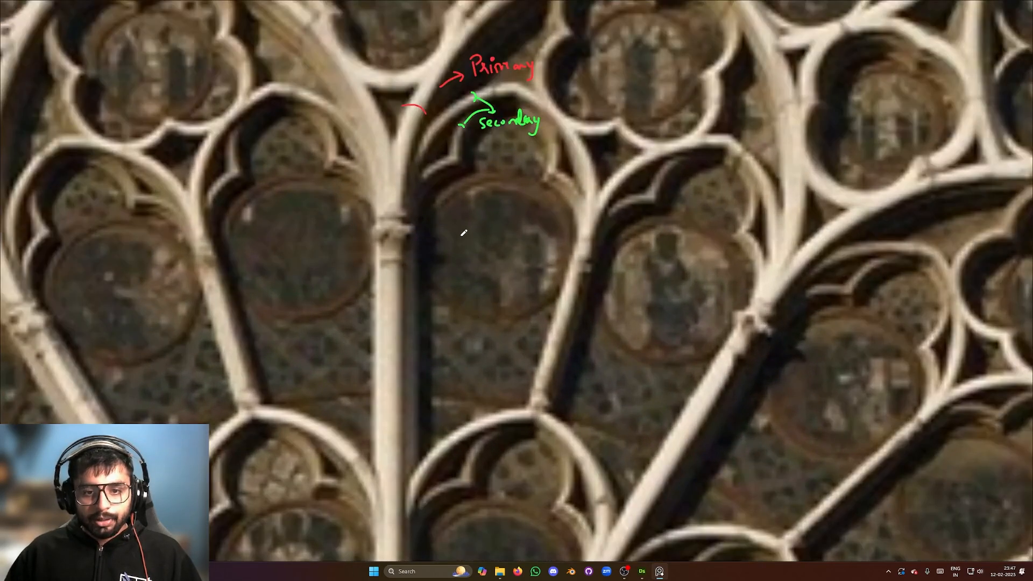
pyautogui.moveTo(461, 245); pyautogui.dragTo(458, 272, button='middle')
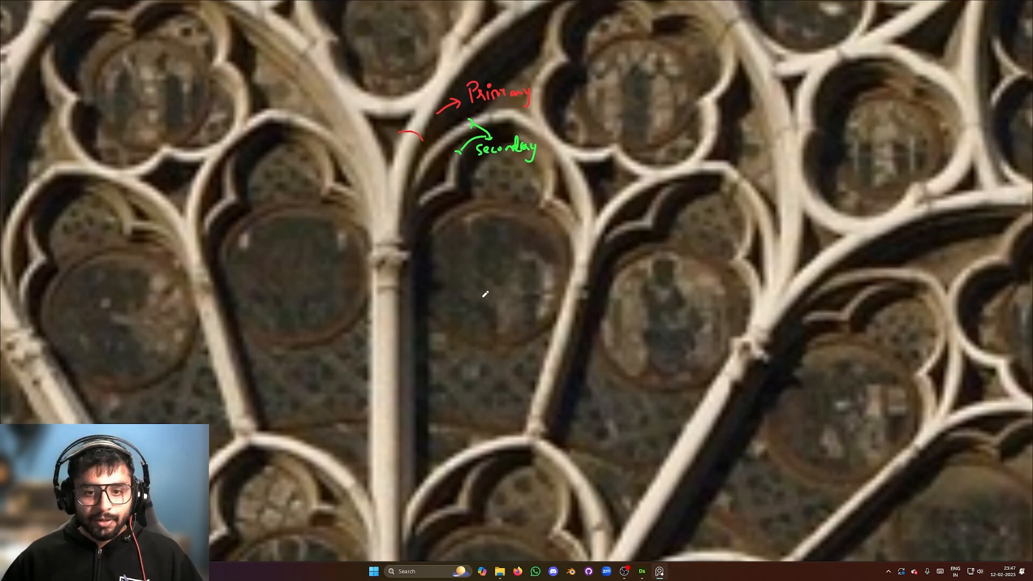
pyautogui.scroll(-3, 487, 301)
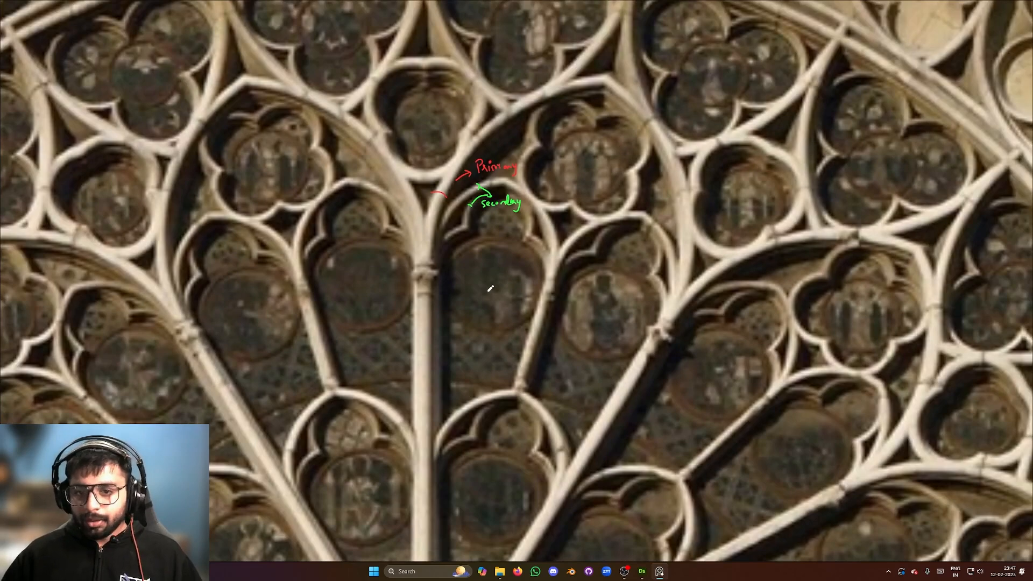
pyautogui.scroll(4, 487, 307)
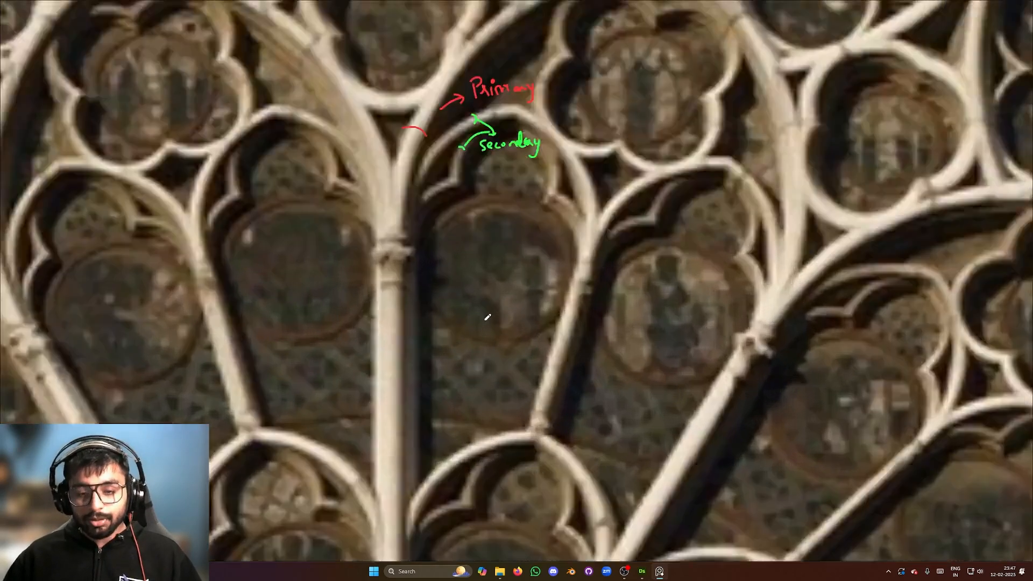
pyautogui.scroll(-2, 480, 323)
pyautogui.scroll(2, 455, 302)
pyautogui.scroll(-3, 446, 329)
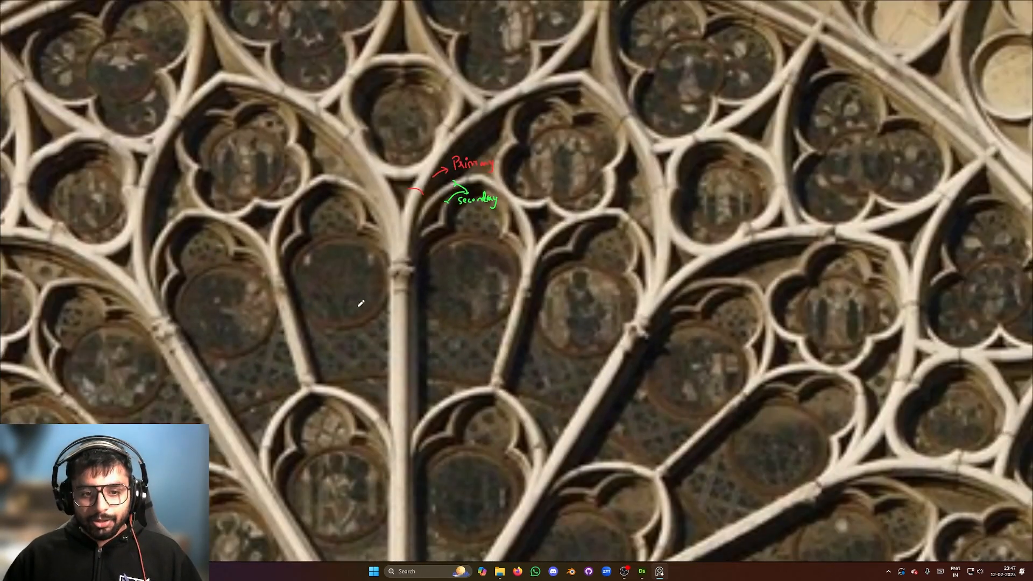
# Draw a short blue arrow leading from the thin ring around the glass panel beneath the arch marked "secondary"
pyautogui.scroll(2, 293, 305)
pyautogui.scroll(-2, 580, 318)
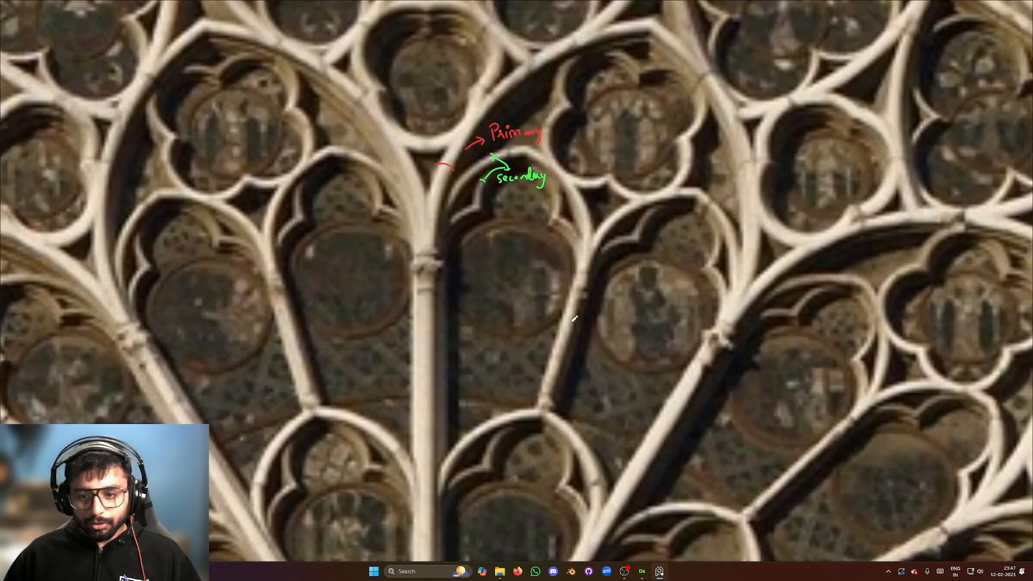
pyautogui.scroll(2, 506, 318)
pyautogui.scroll(-2, 485, 309)
pyautogui.scroll(3, 472, 250)
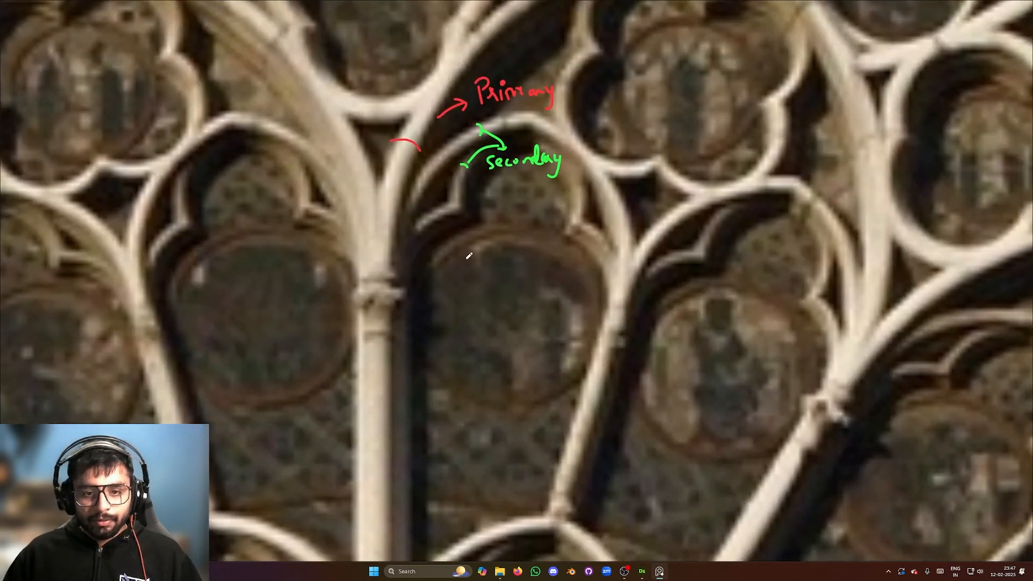
pyautogui.moveTo(468, 249); pyautogui.dragTo(496, 277)
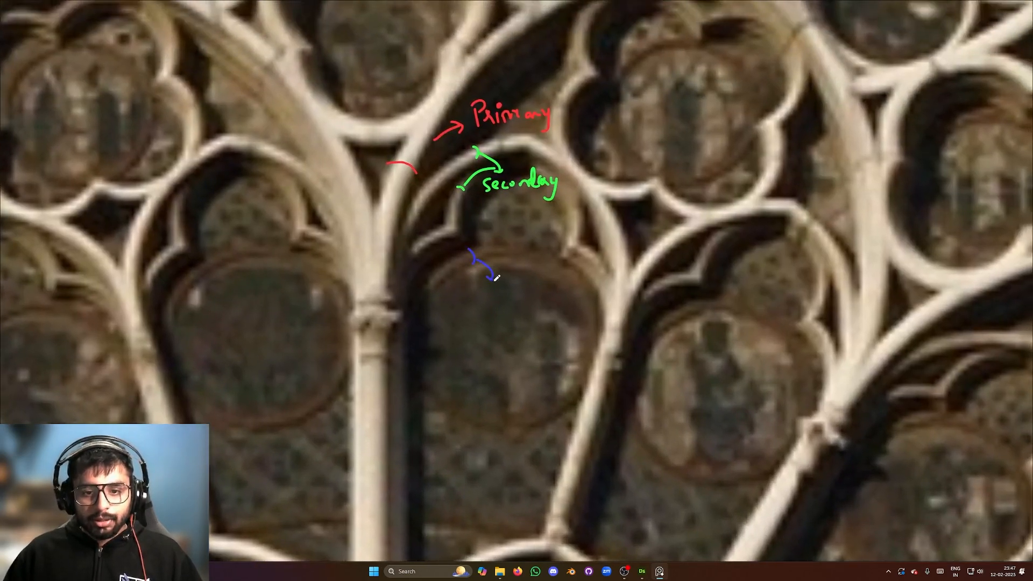
# Change the annotation pen color to the lighter blue 348CFF and handwrite "Tertiary" at the tip of the blue arrow
pyautogui.press('c')
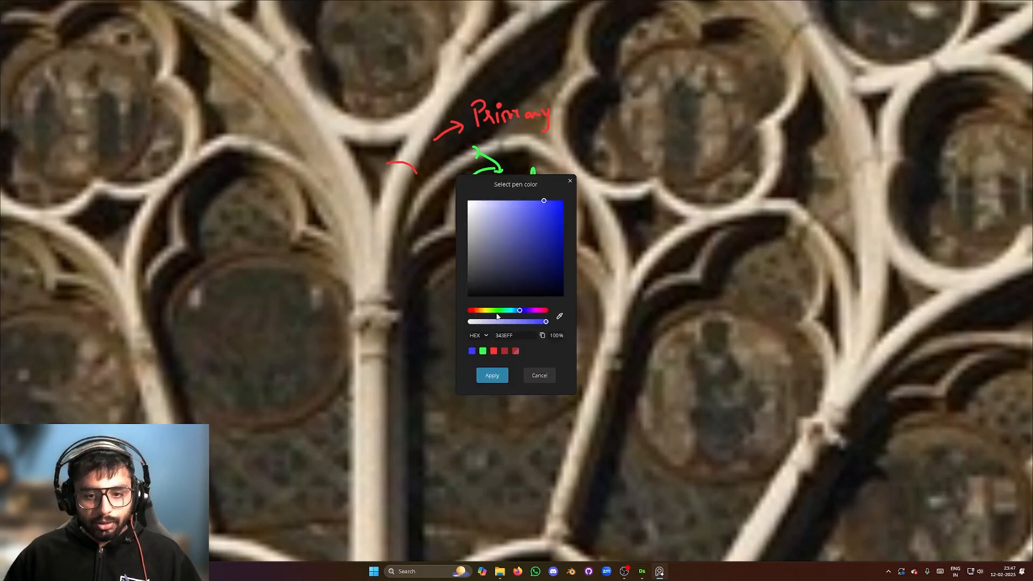
pyautogui.moveTo(520, 311); pyautogui.dragTo(514, 313)
pyautogui.click(494, 376)
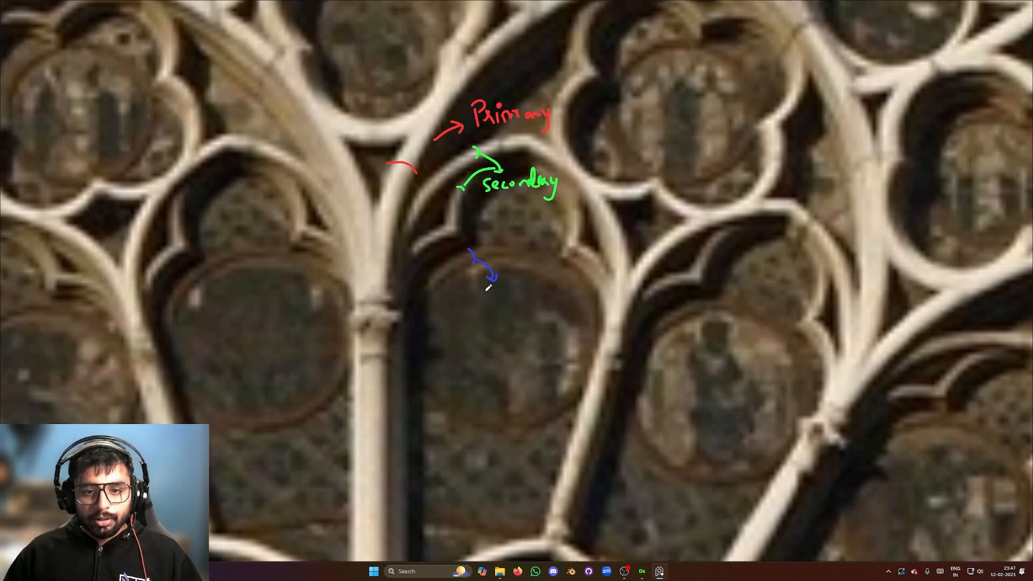
pyautogui.moveTo(483, 291)
pyautogui.mouseDown()
pyautogui.moveTo(484, 302)
pyautogui.moveTo(487, 290)
pyautogui.moveTo(496, 300)
pyautogui.moveTo(532, 294)
pyautogui.moveTo(526, 309)
pyautogui.mouseUp()
pyautogui.keyDown('ctrl'); pyautogui.scroll(-5, 497, 330); pyautogui.keyUp('ctrl')
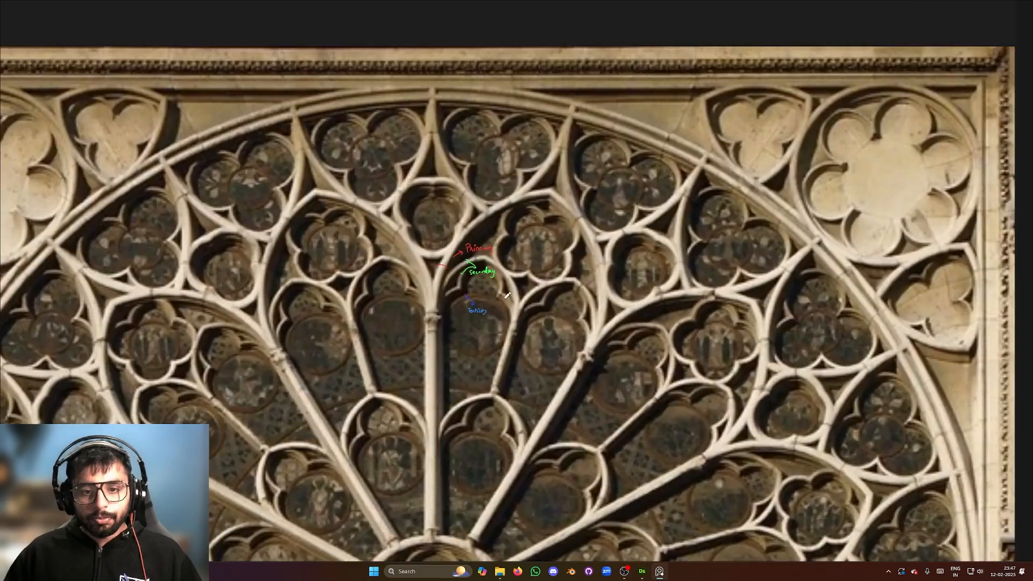
# Change the annotation pen color from light blue to red for marking shapes on the whole rose window
pyautogui.keyDown('ctrl'); pyautogui.scroll(-3, 481, 231); pyautogui.keyUp('ctrl')
pyautogui.keyDown('ctrl'); pyautogui.scroll(3, 483, 275); pyautogui.keyUp('ctrl')
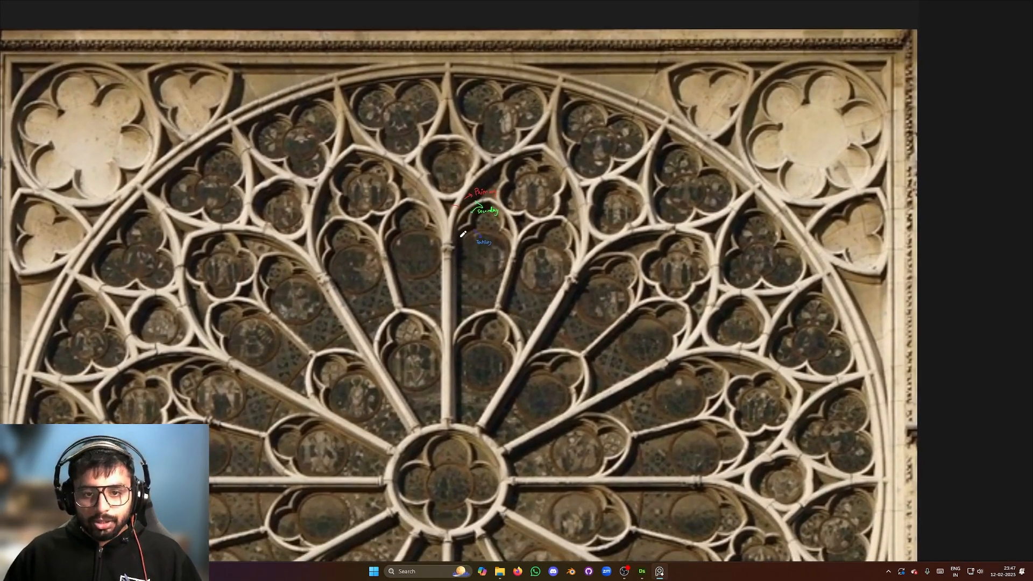
pyautogui.scroll(2, 461, 236)
pyautogui.scroll(-2, 500, 295)
pyautogui.moveTo(499, 295); pyautogui.dragTo(495, 230, button='middle')
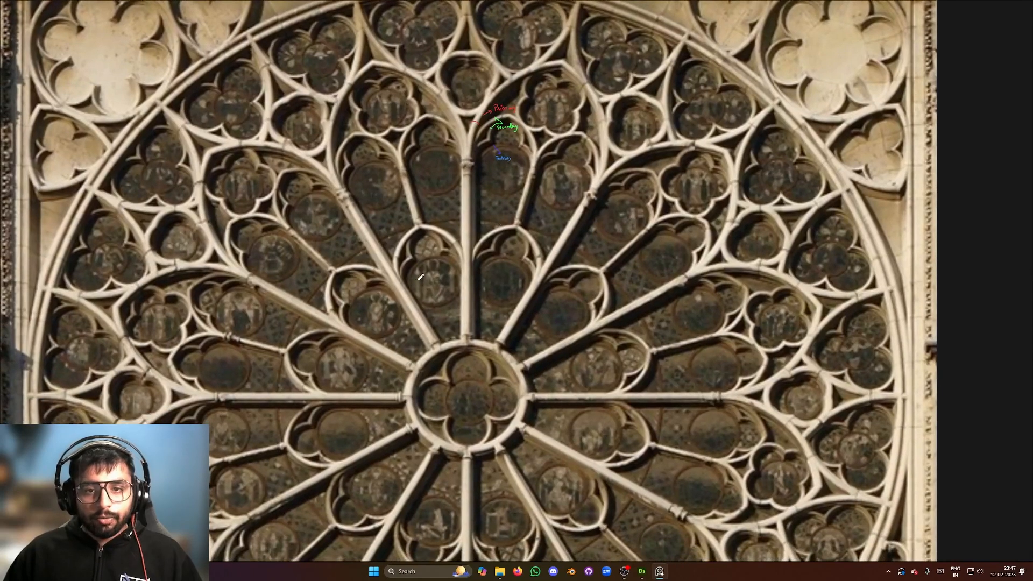
pyautogui.moveTo(480, 284); pyautogui.dragTo(466, 314, button='middle')
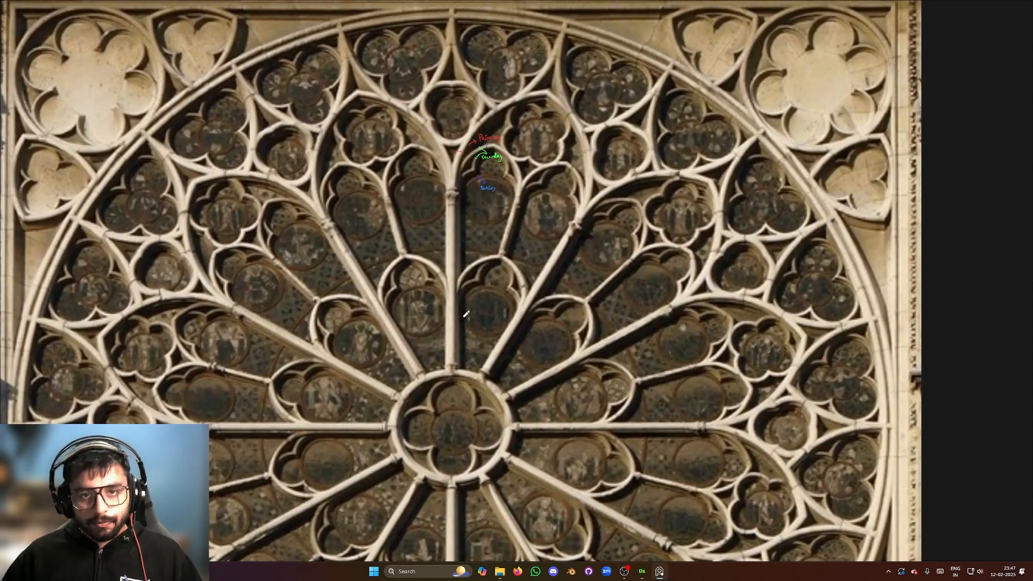
pyautogui.press('c')
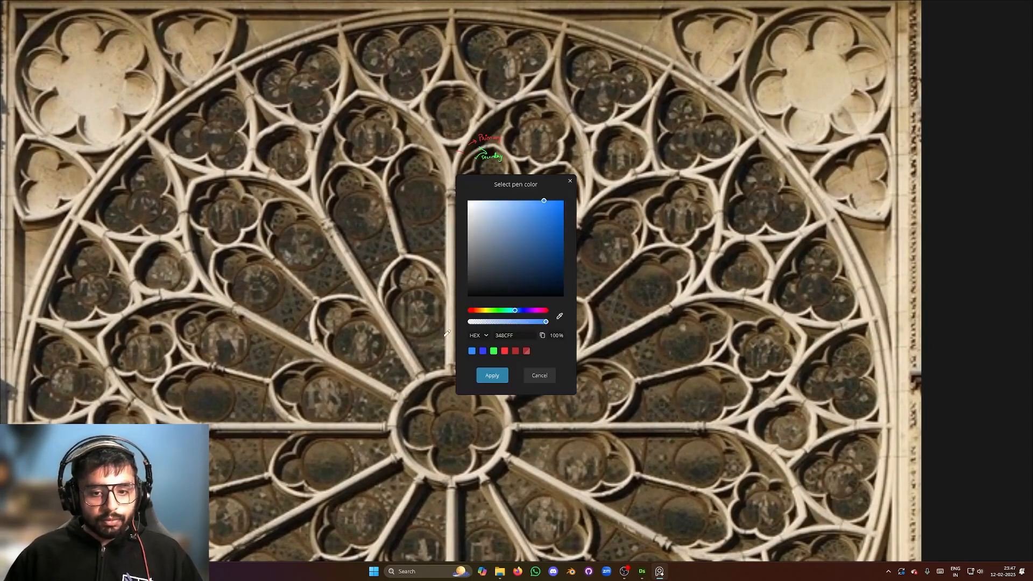
pyautogui.click(478, 310)
pyautogui.click(492, 375)
# Trace the four-lobed quatrefoil inside the central circle of the rose window in red
pyautogui.scroll(5, 479, 353)
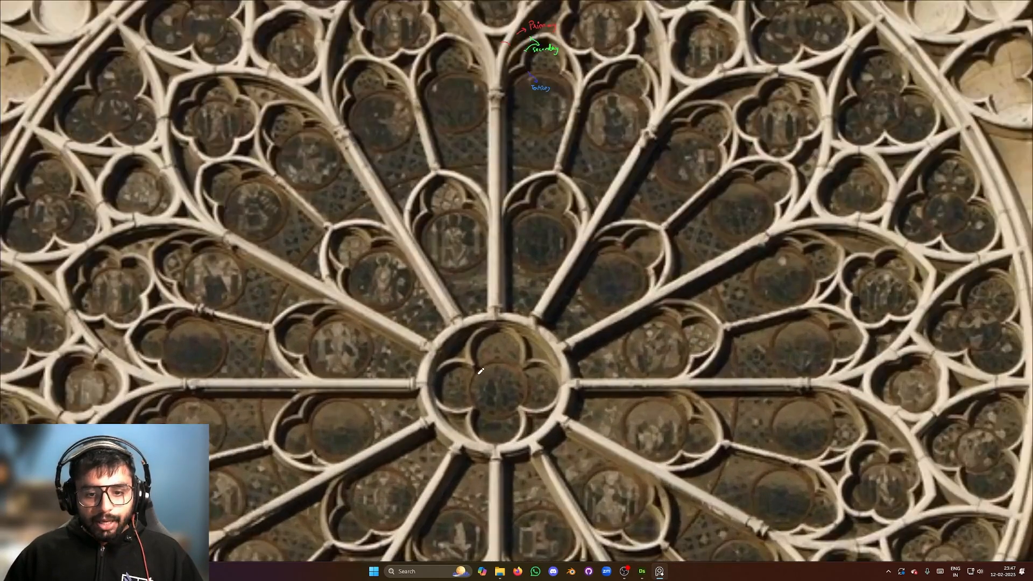
pyautogui.moveTo(474, 361)
pyautogui.mouseDown()
pyautogui.moveTo(472, 339)
pyautogui.moveTo(520, 323)
pyautogui.mouseUp()
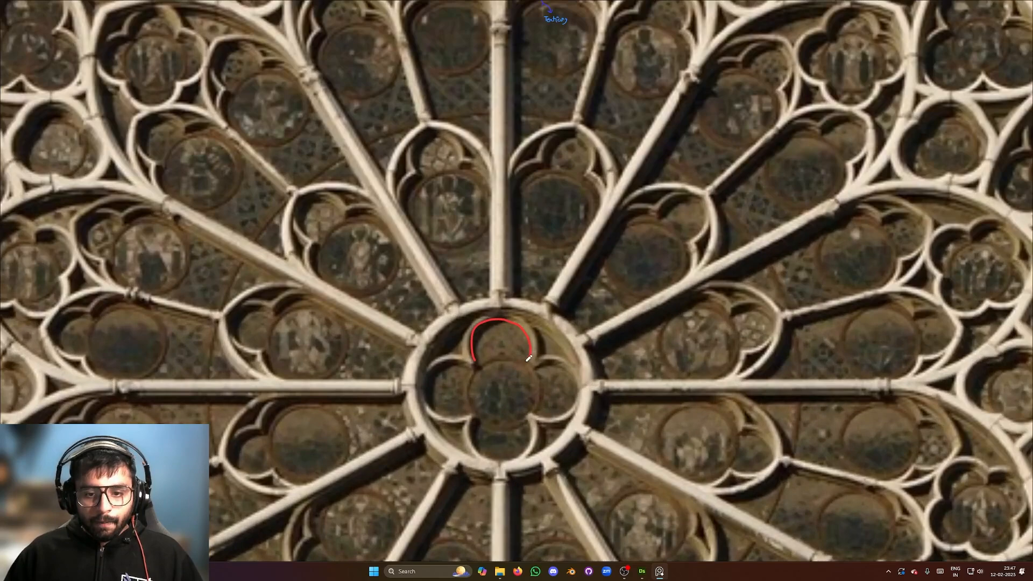
pyautogui.moveTo(554, 358)
pyautogui.mouseDown()
pyautogui.moveTo(575, 401)
pyautogui.moveTo(533, 415)
pyautogui.moveTo(532, 439)
pyautogui.moveTo(475, 440)
pyautogui.moveTo(474, 417)
pyautogui.moveTo(429, 404)
pyautogui.moveTo(461, 366)
pyautogui.moveTo(474, 366)
pyautogui.mouseUp()
# Outline one large radial petal in red, from the central circle along its two spokes and around its outer arch
pyautogui.scroll(-5, 572, 375)
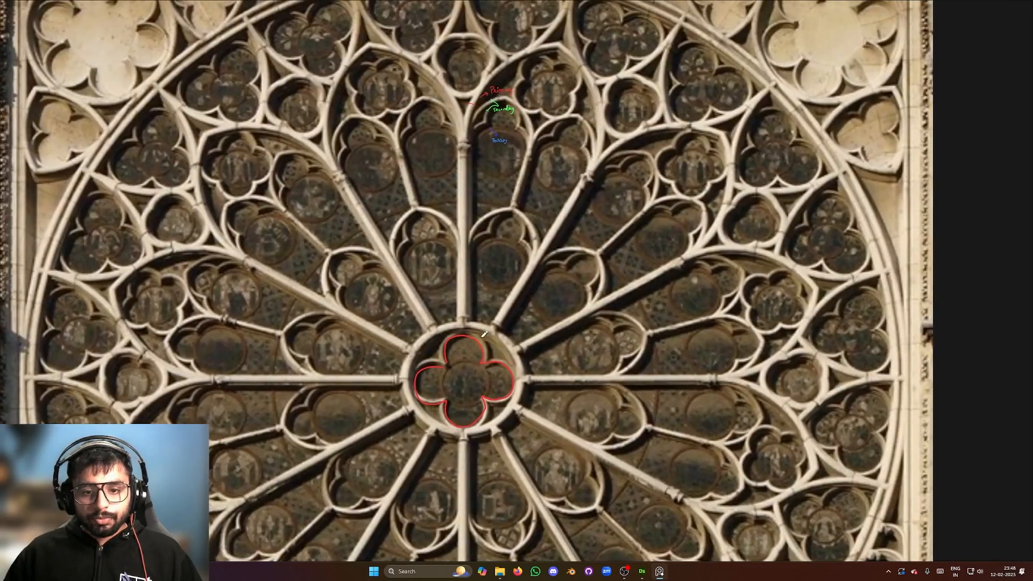
pyautogui.scroll(-2, 483, 334)
pyautogui.moveTo(496, 359)
pyautogui.mouseDown(button='middle')
pyautogui.moveTo(482, 414)
pyautogui.moveTo(495, 376)
pyautogui.moveTo(486, 384)
pyautogui.mouseUp(button='middle')
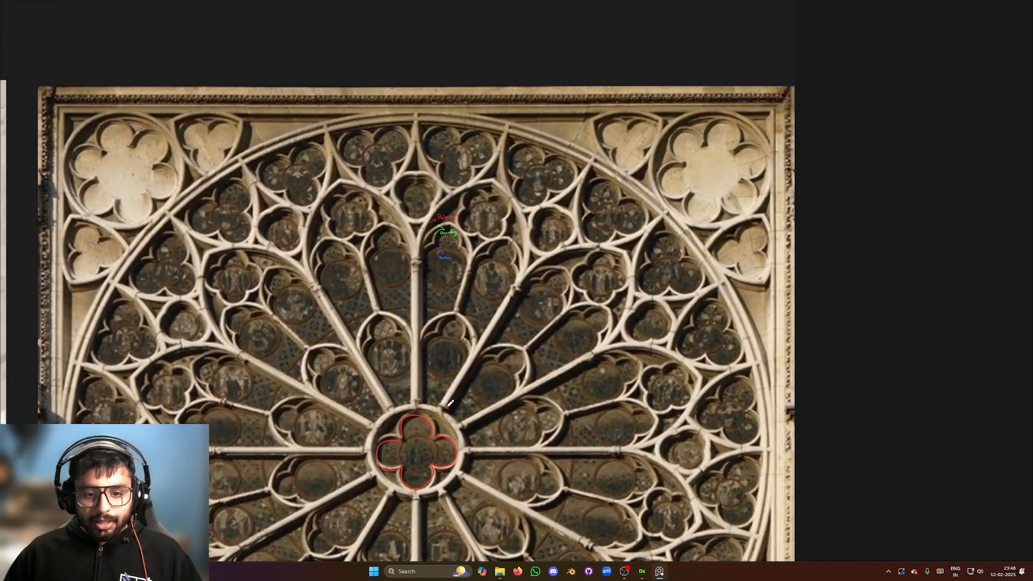
pyautogui.moveTo(447, 406)
pyautogui.mouseDown()
pyautogui.moveTo(532, 273)
pyautogui.moveTo(557, 253)
pyautogui.moveTo(623, 249)
pyautogui.moveTo(631, 294)
pyautogui.moveTo(597, 354)
pyautogui.moveTo(464, 427)
pyautogui.moveTo(447, 407)
pyautogui.mouseUp()
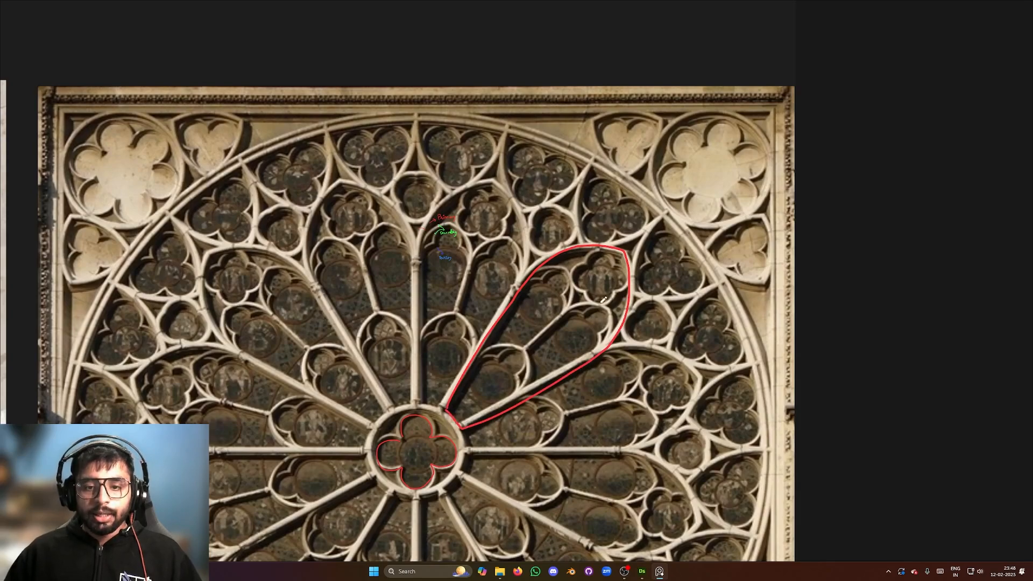
# Outline in red the curved triangular trefoil panel between the outlined petal and the outer ring
pyautogui.scroll(2, 638, 223)
pyautogui.moveTo(637, 223); pyautogui.dragTo(562, 307, button='middle')
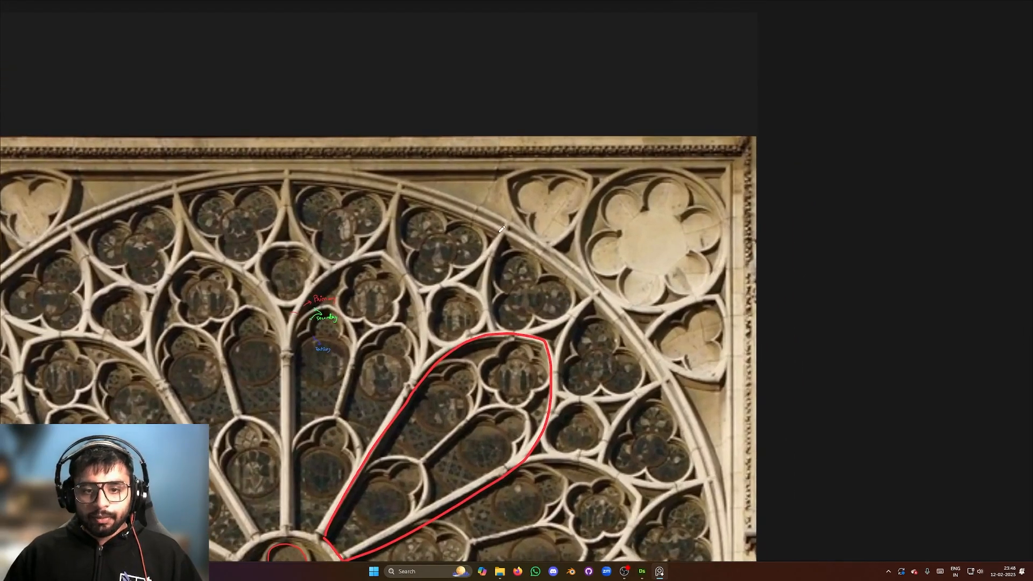
pyautogui.moveTo(501, 229)
pyautogui.mouseDown()
pyautogui.moveTo(489, 297)
pyautogui.moveTo(502, 330)
pyautogui.moveTo(541, 325)
pyautogui.moveTo(587, 293)
pyautogui.moveTo(567, 265)
pyautogui.moveTo(501, 233)
pyautogui.mouseUp()
# Examine the whole rose window, comparing the outlined quatrefoil, petal and curved triangle with the matching shapes repeated around the center
pyautogui.scroll(-2, 535, 364)
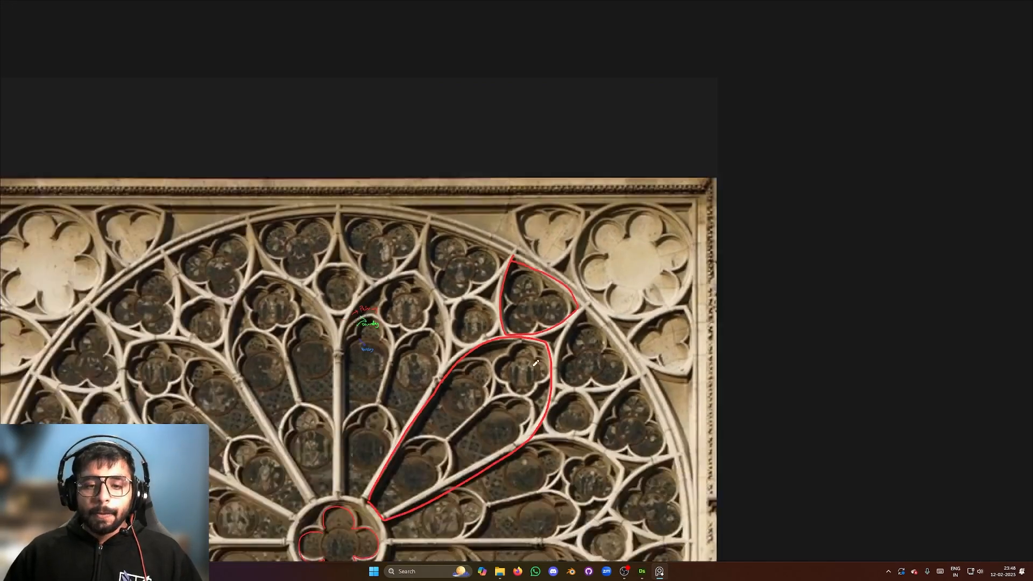
pyautogui.scroll(-3, 535, 364)
pyautogui.scroll(4, 403, 378)
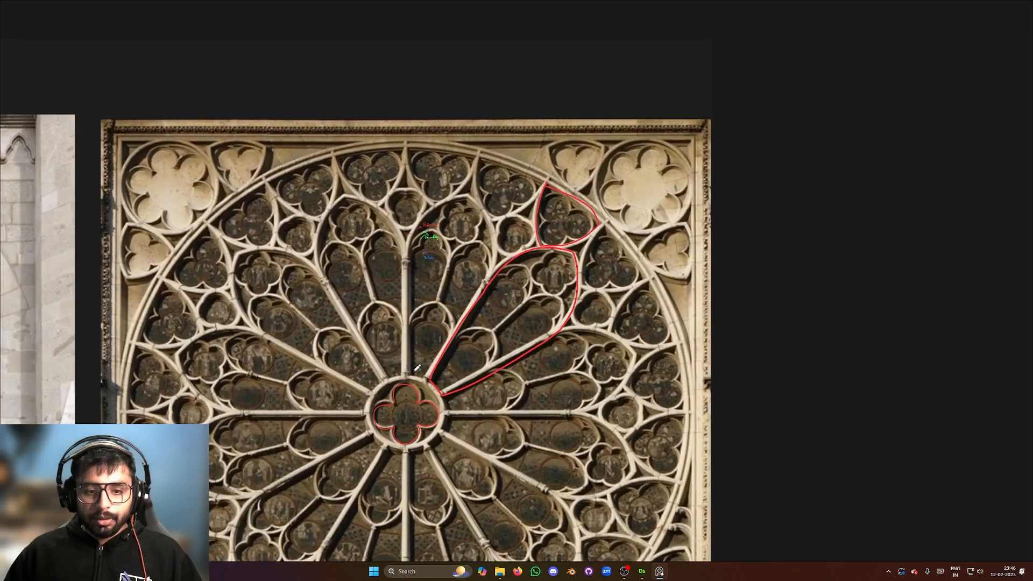
pyautogui.moveTo(519, 273); pyautogui.dragTo(506, 279, button='middle')
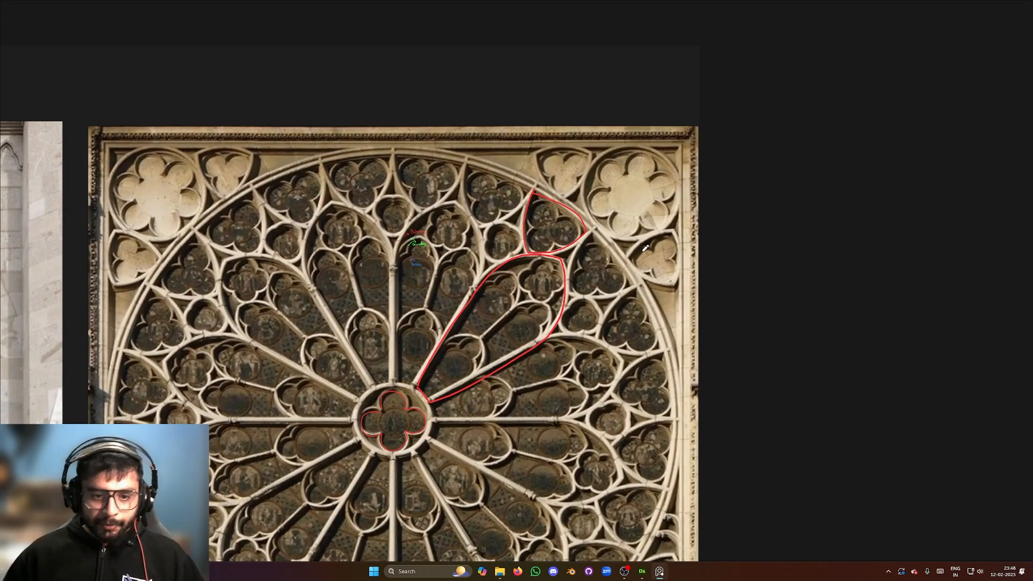
pyautogui.scroll(2, 383, 373)
pyautogui.scroll(-1, 411, 374)
pyautogui.moveTo(466, 373); pyautogui.dragTo(519, 330, button='middle')
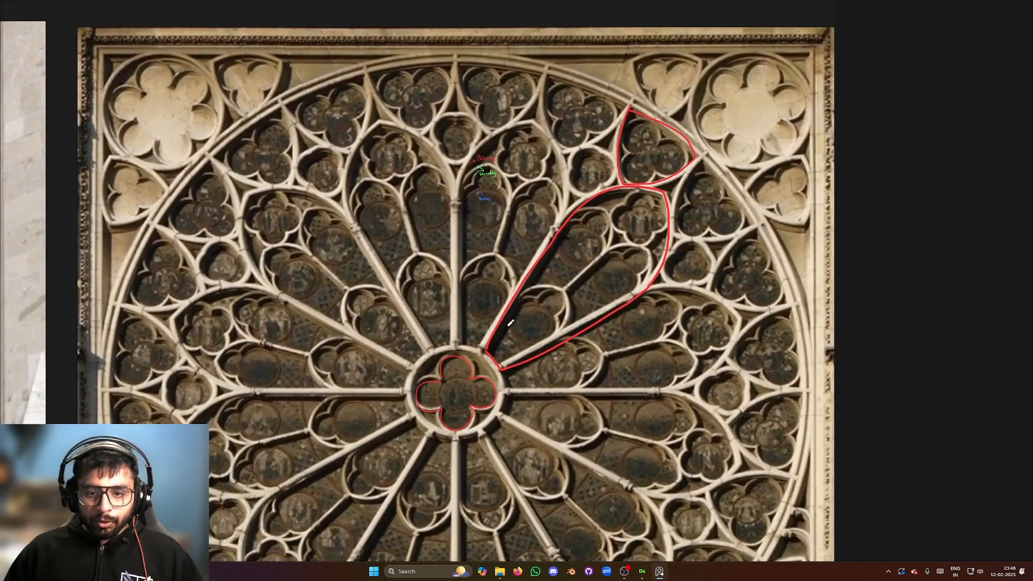
pyautogui.scroll(-2, 510, 331)
pyautogui.scroll(3, 505, 274)
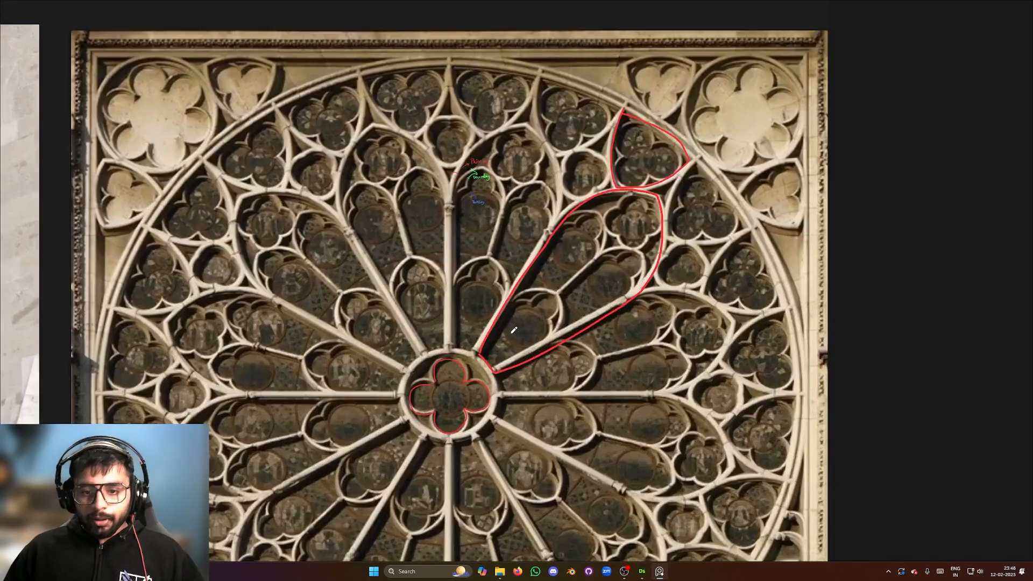
pyautogui.scroll(-2, 566, 293)
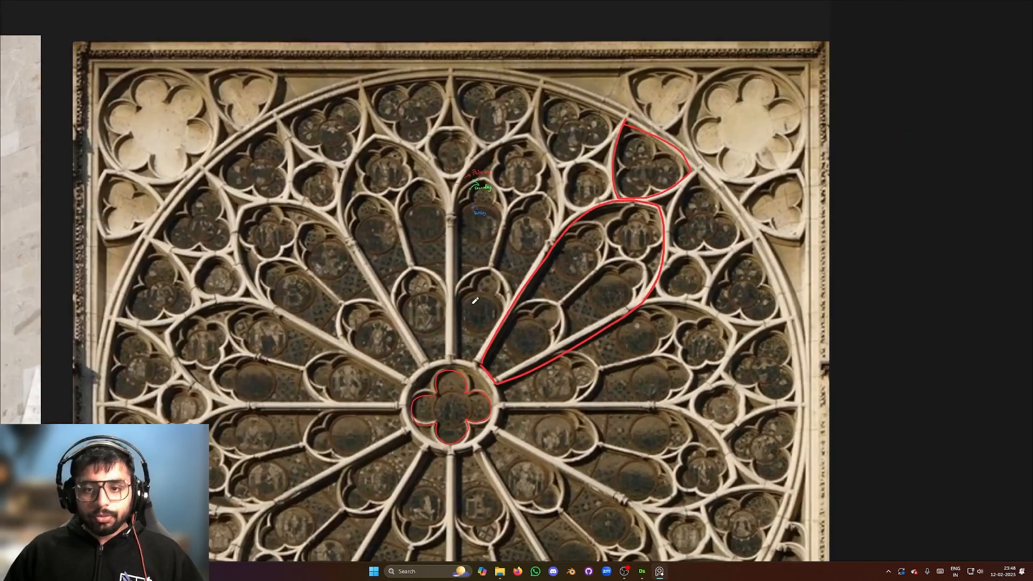
pyautogui.moveTo(472, 287)
pyautogui.mouseDown(button='middle')
pyautogui.moveTo(455, 318)
pyautogui.moveTo(435, 432)
pyautogui.mouseUp(button='middle')
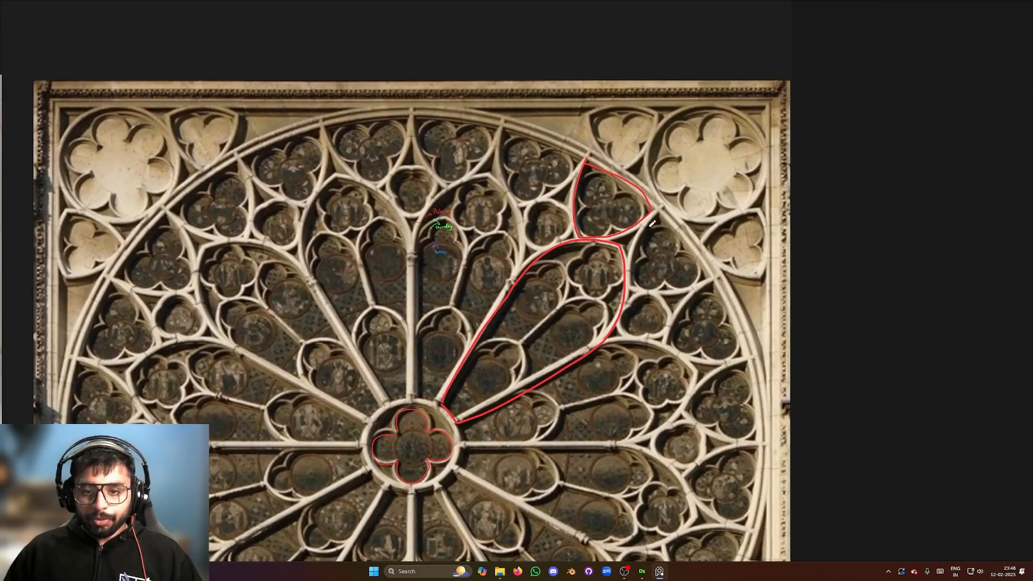
pyautogui.scroll(-2, 465, 270)
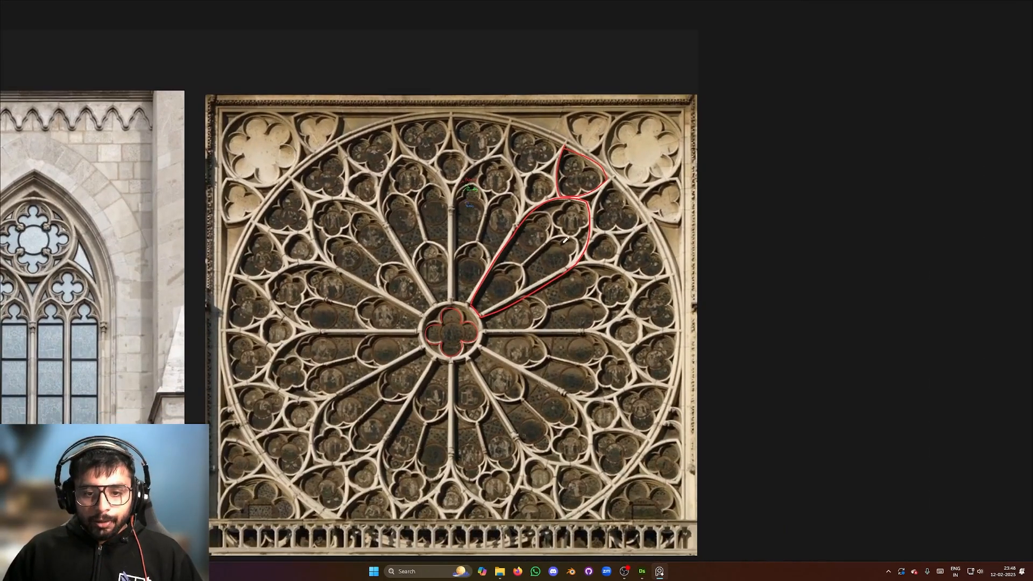
pyautogui.scroll(2, 462, 321)
pyautogui.scroll(1, 509, 237)
pyautogui.moveTo(495, 256); pyautogui.dragTo(459, 320, button='middle')
pyautogui.scroll(-4, 564, 236)
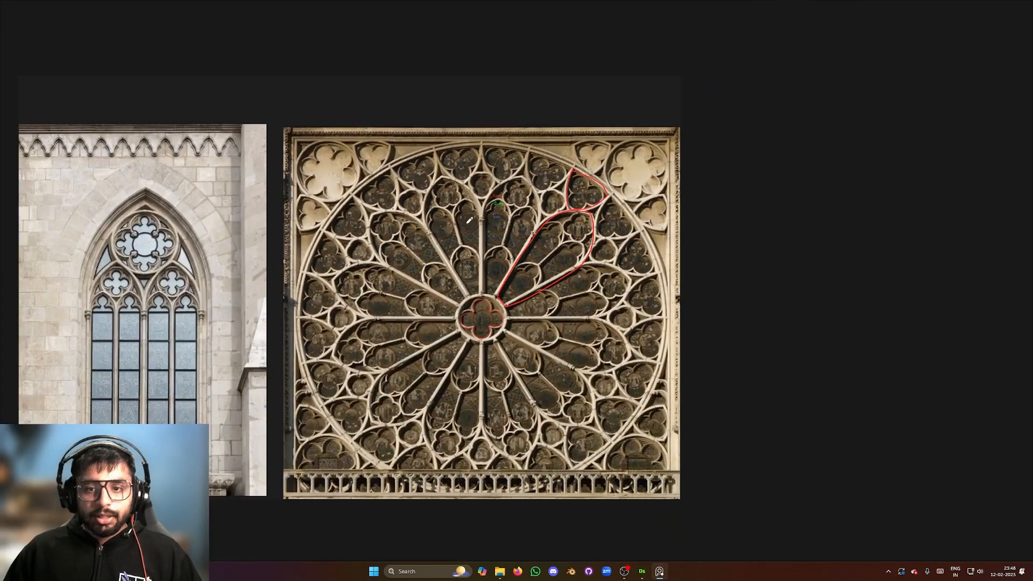
pyautogui.scroll(2, 562, 236)
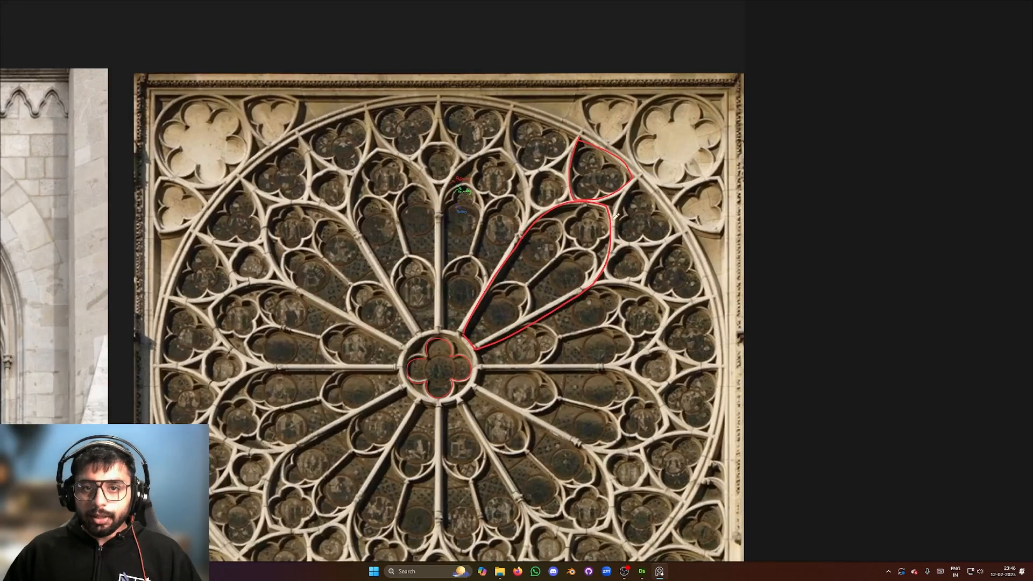
pyautogui.scroll(1, 538, 232)
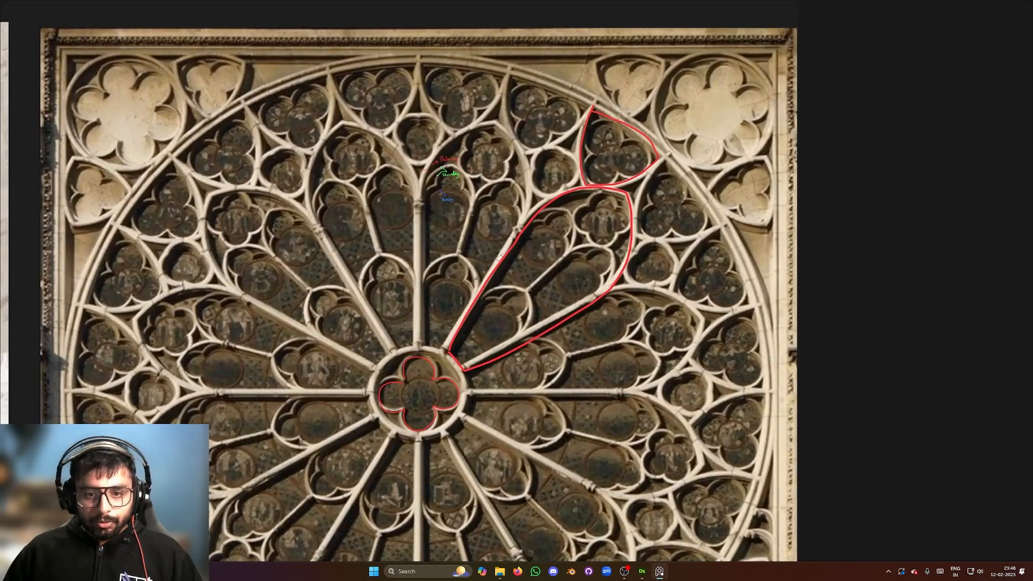
pyautogui.scroll(-2, 538, 293)
pyautogui.moveTo(401, 324); pyautogui.dragTo(411, 285, button='middle')
pyautogui.moveTo(532, 289); pyautogui.dragTo(495, 320, button='middle')
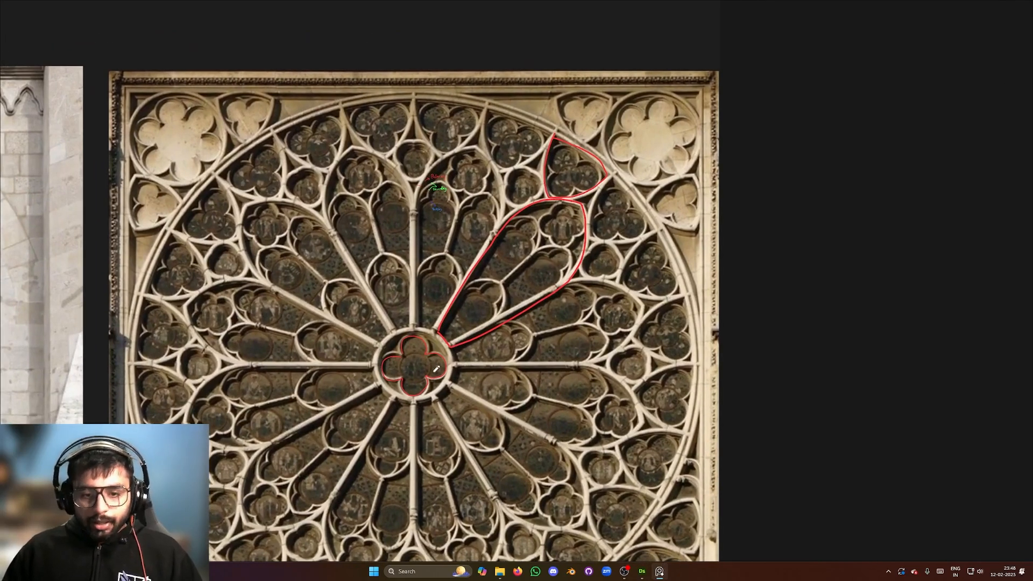
pyautogui.scroll(5, 437, 369)
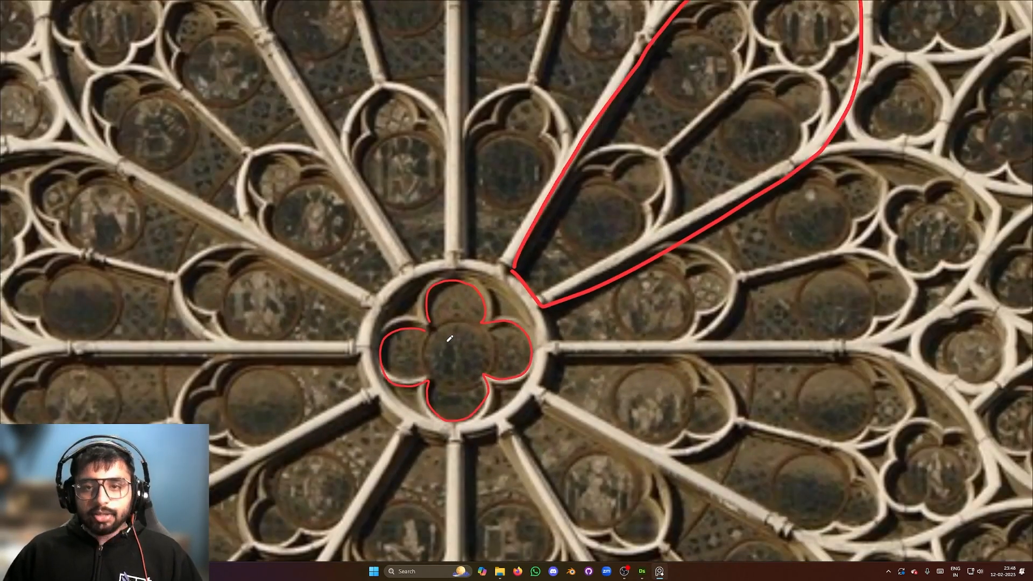
pyautogui.scroll(-2, 449, 339)
pyautogui.scroll(2, 460, 312)
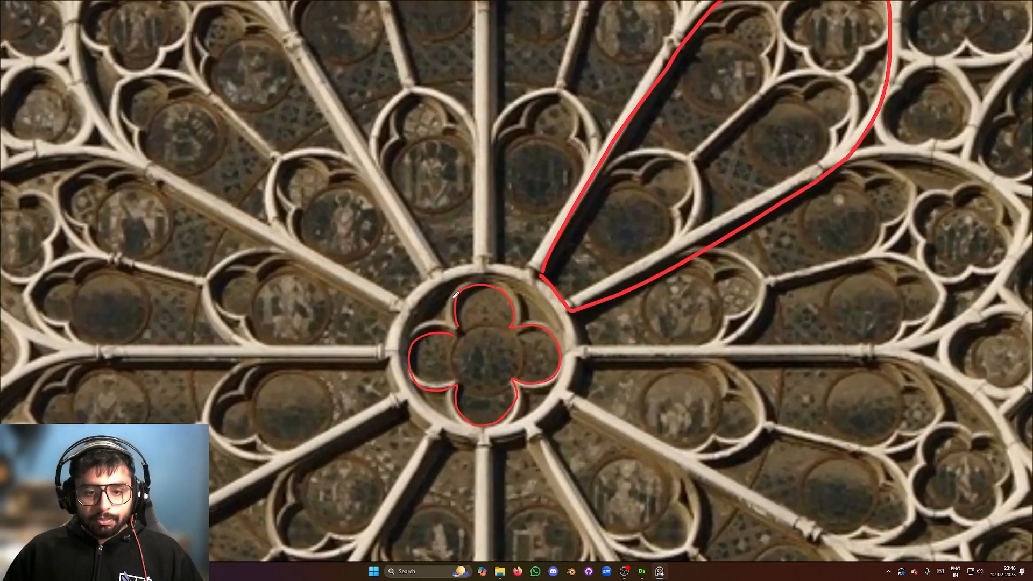
pyautogui.moveTo(392, 329)
pyautogui.mouseDown()
pyautogui.moveTo(412, 406)
pyautogui.moveTo(548, 353)
pyautogui.moveTo(415, 355)
pyautogui.moveTo(430, 406)
pyautogui.mouseUp()
pyautogui.hotkey('ctrl', 'z')
pyautogui.moveTo(446, 292)
pyautogui.mouseDown()
pyautogui.moveTo(410, 324)
pyautogui.moveTo(538, 310)
pyautogui.moveTo(459, 294)
pyautogui.mouseUp()
pyautogui.hotkey('ctrl', 'z')
# Minimize the annotated reference board and return to the empty RoseWindow_Tutorial graph in Substance 3D Designer
pyautogui.scroll(-6, 576, 330)
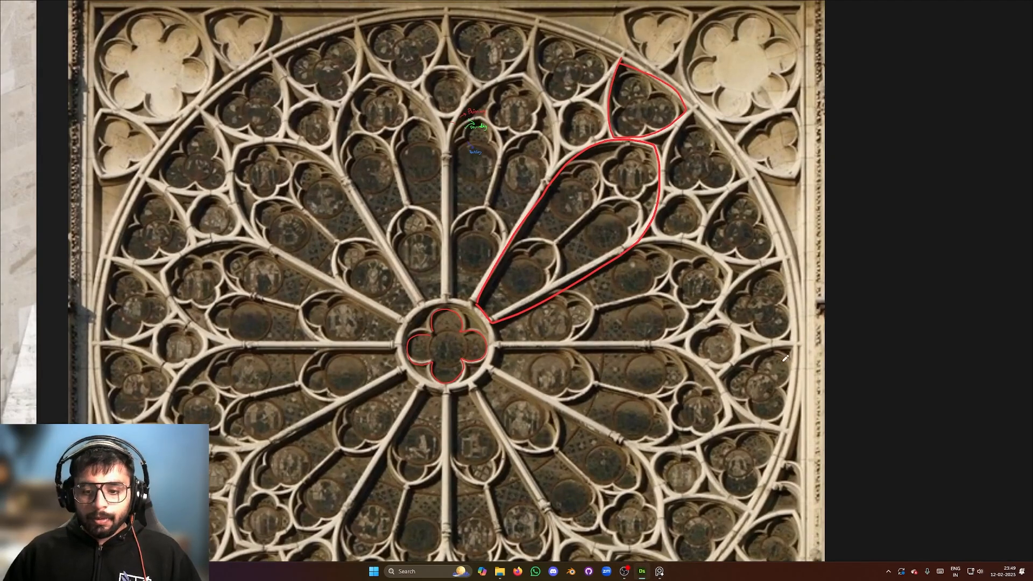
pyautogui.moveTo(1009, 4)
pyautogui.click(1004, 6)
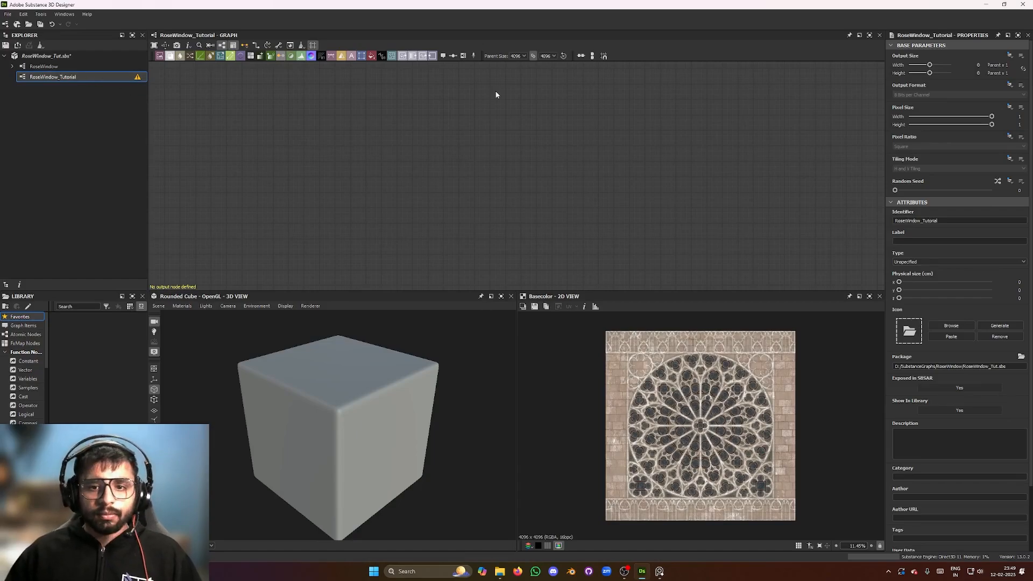
# Examine the central quatrefoil and the surrounding tracery of the finished Basecolor in the 2D view
pyautogui.scroll(8, 710, 431)
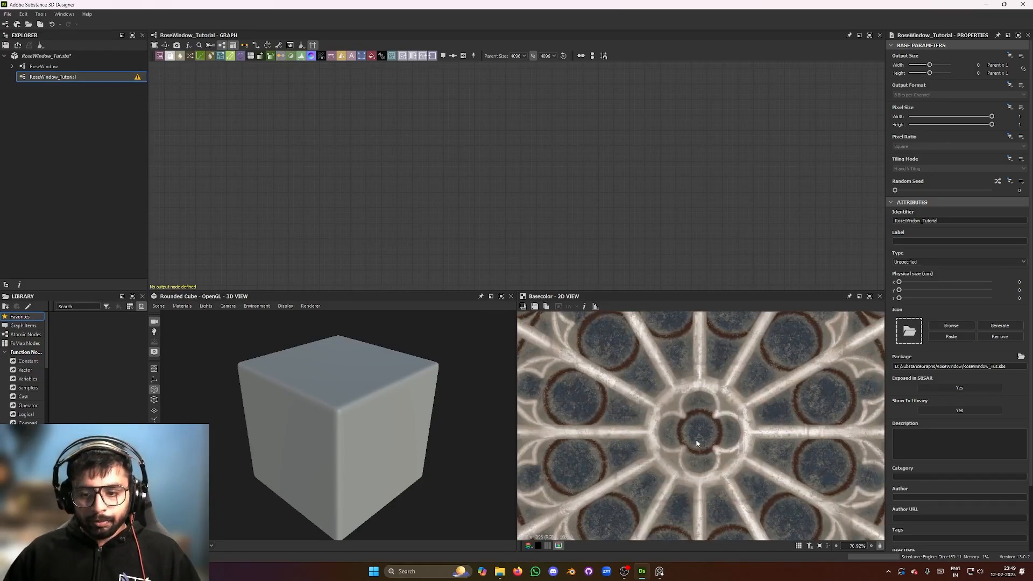
pyautogui.scroll(2, 711, 428)
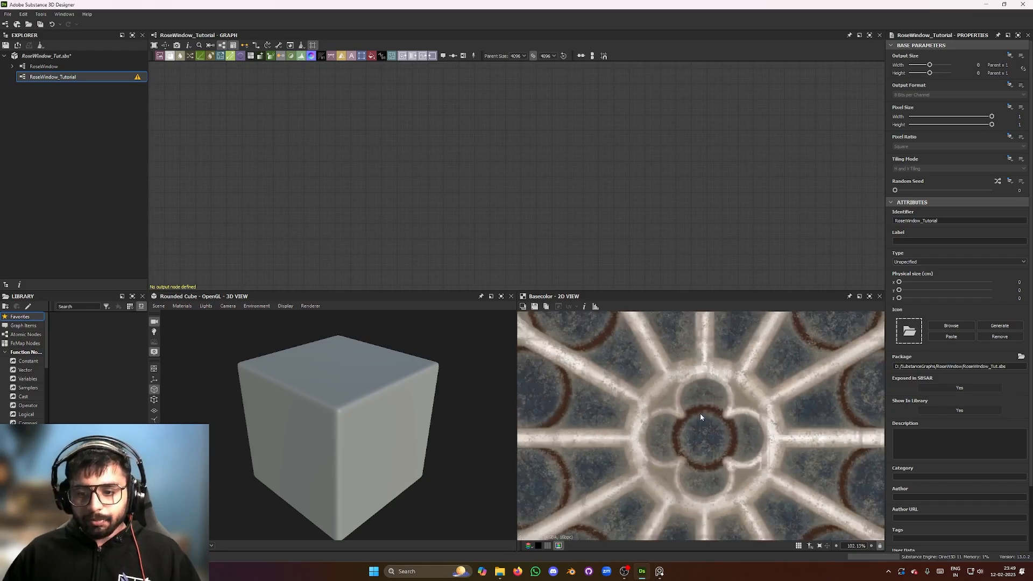
pyautogui.scroll(-6, 681, 380)
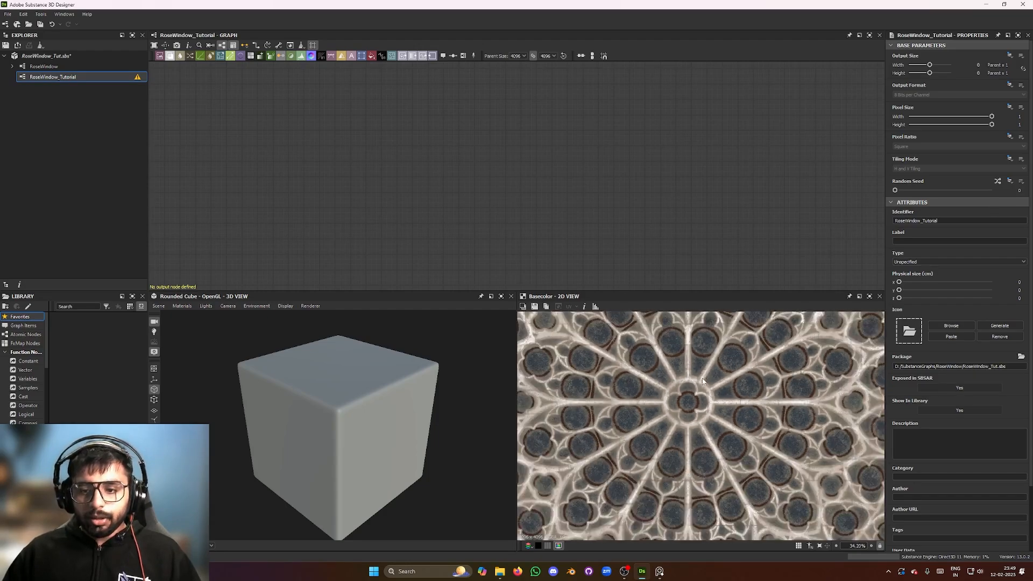
# Inspect the four-lobed opening and its round hub at the center of the Basecolor up close
pyautogui.scroll(3, 649, 466)
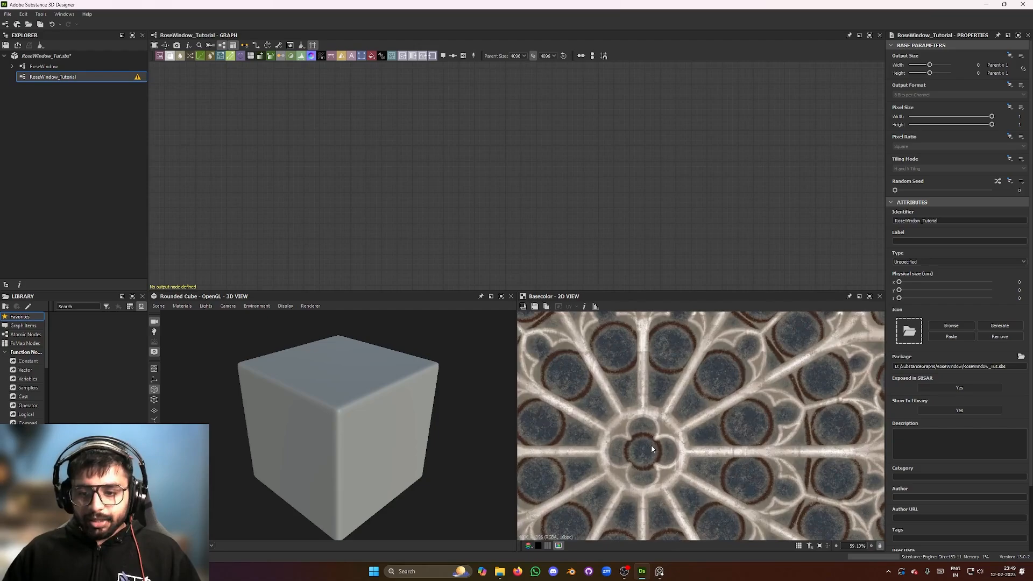
pyautogui.scroll(-1, 733, 439)
pyautogui.moveTo(735, 439); pyautogui.dragTo(734, 372, button='middle')
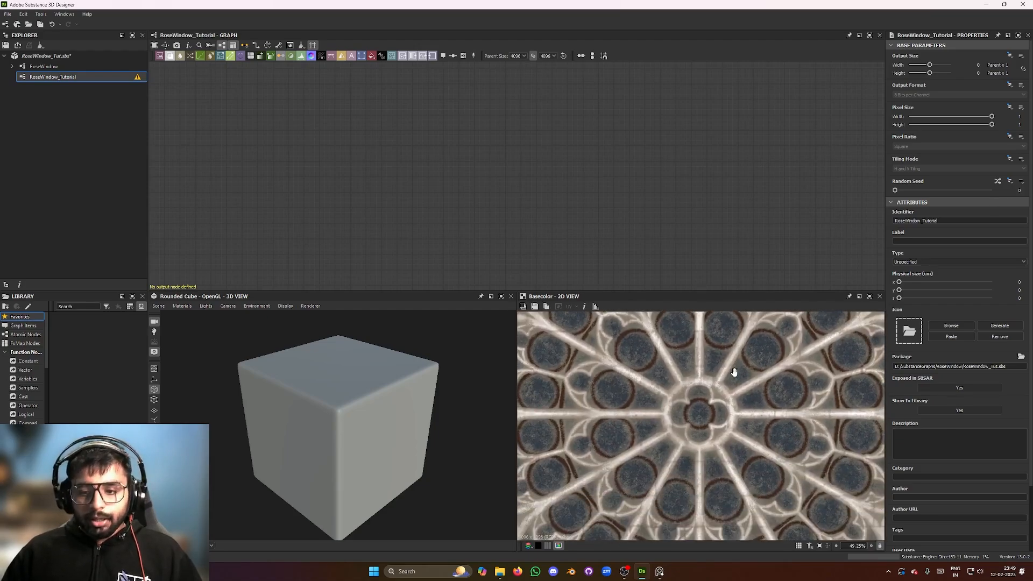
pyautogui.scroll(4, 682, 412)
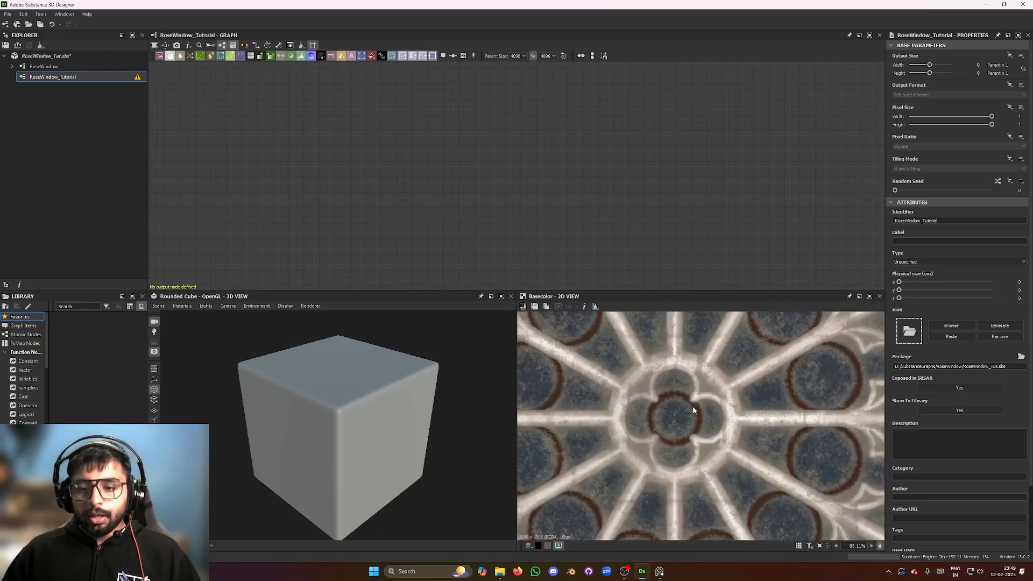
pyautogui.moveTo(639, 365); pyautogui.dragTo(670, 375, button='middle')
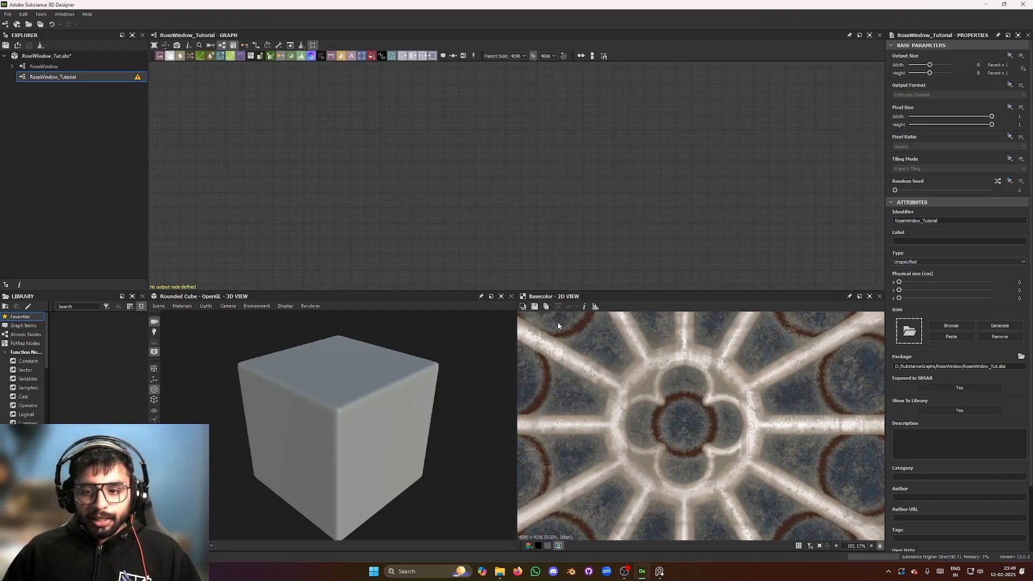
# Add a Shape node to the empty graph and set its pattern to Disc
pyautogui.press('space')
pyautogui.write('shape')
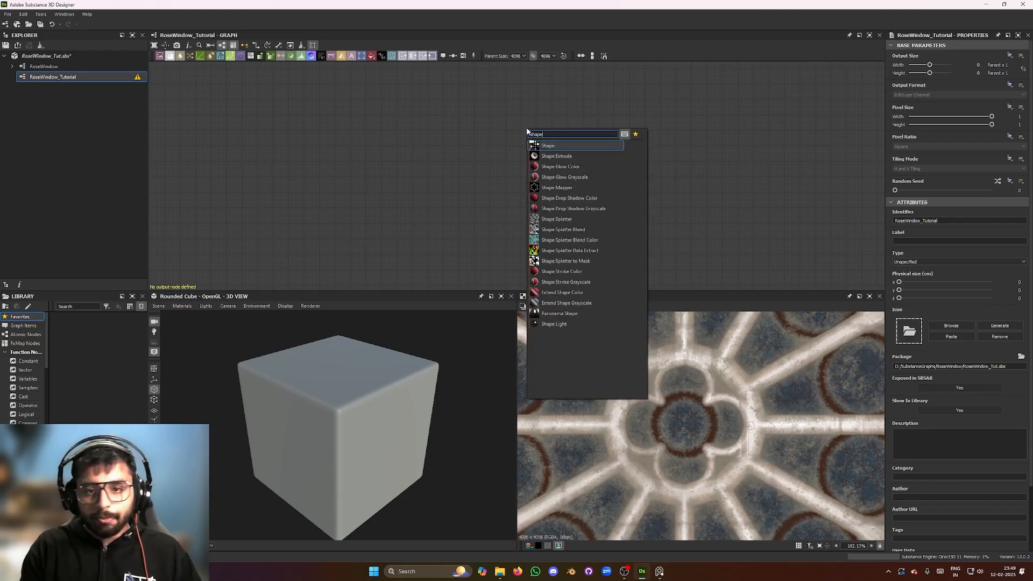
pyautogui.press('Return')
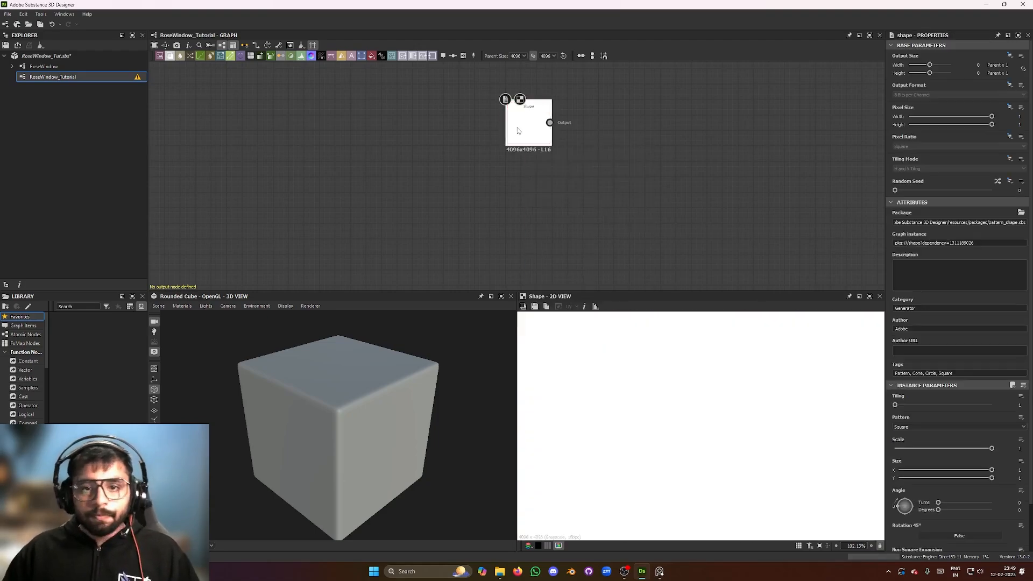
pyautogui.click(922, 427)
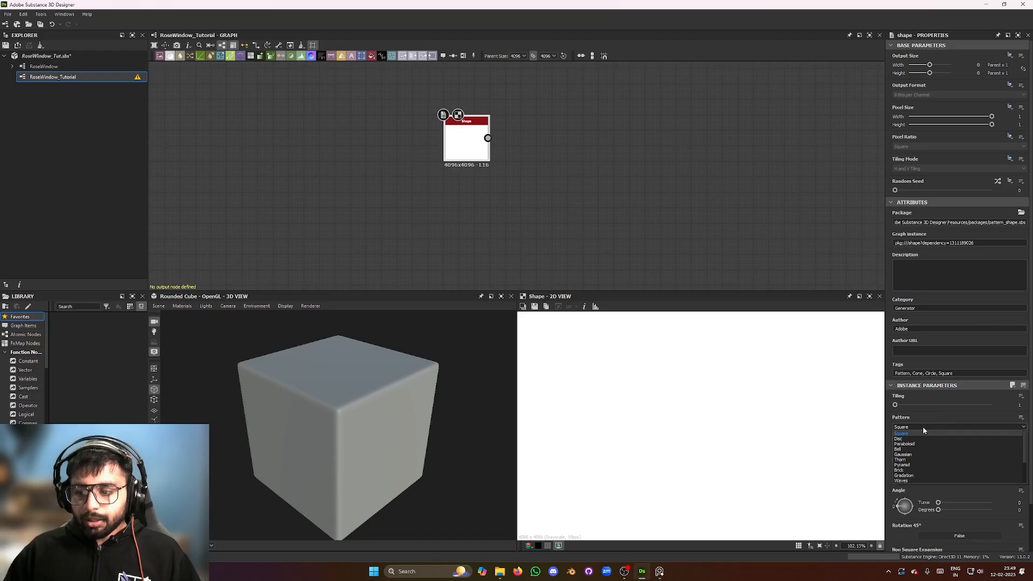
pyautogui.click(932, 439)
pyautogui.scroll(-6, 773, 423)
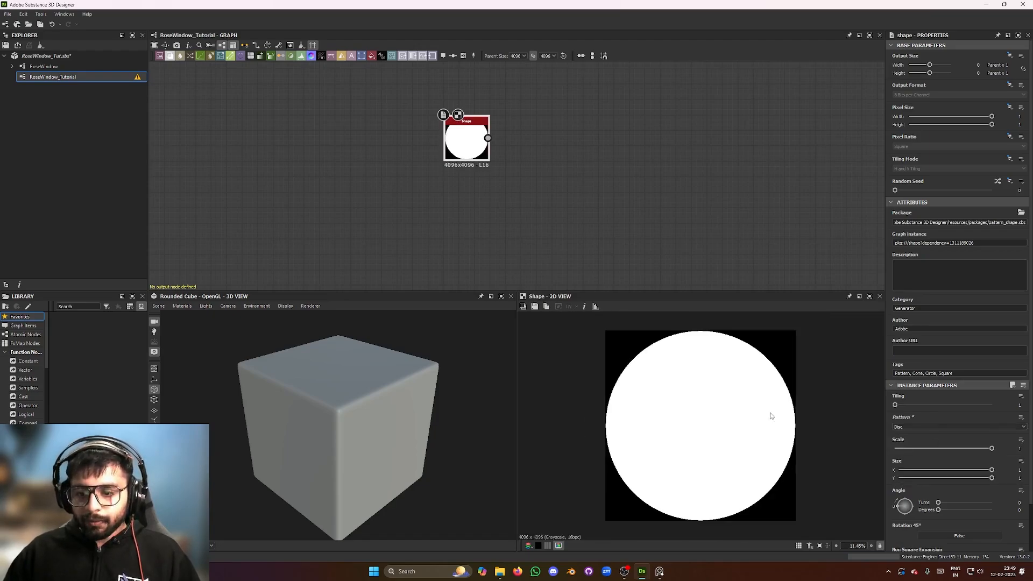
pyautogui.moveTo(589, 175); pyautogui.dragTo(536, 208, button='middle')
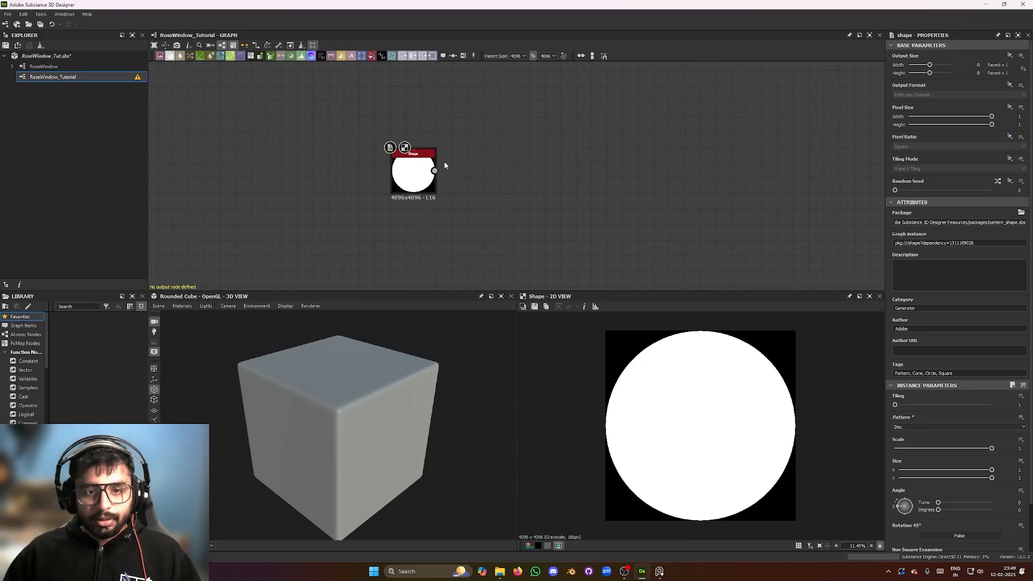
# Add a Splatter Circular node and place it to the right of the Shape node
pyautogui.press('space')
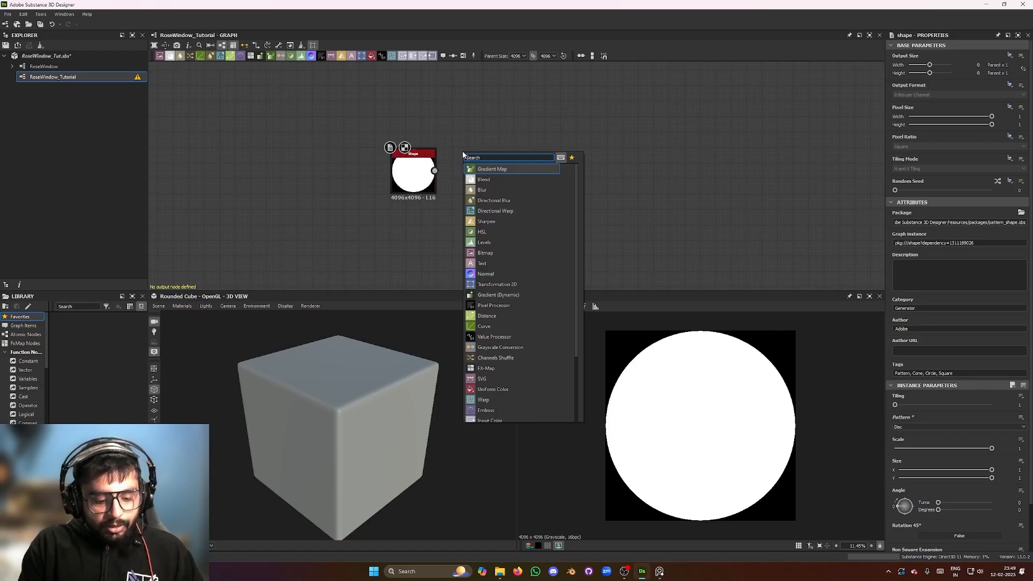
pyautogui.write('ci')
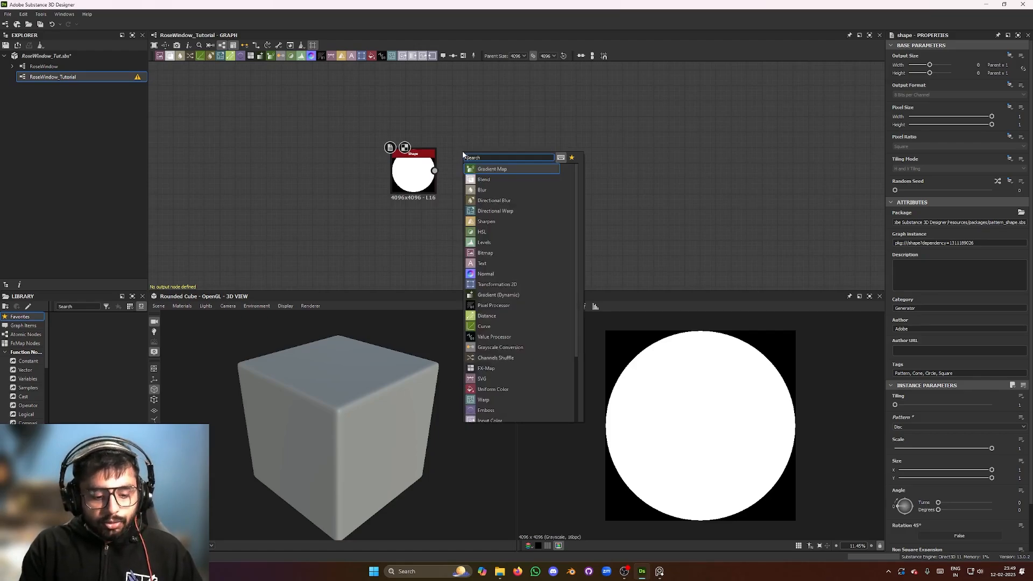
pyautogui.write('rc')
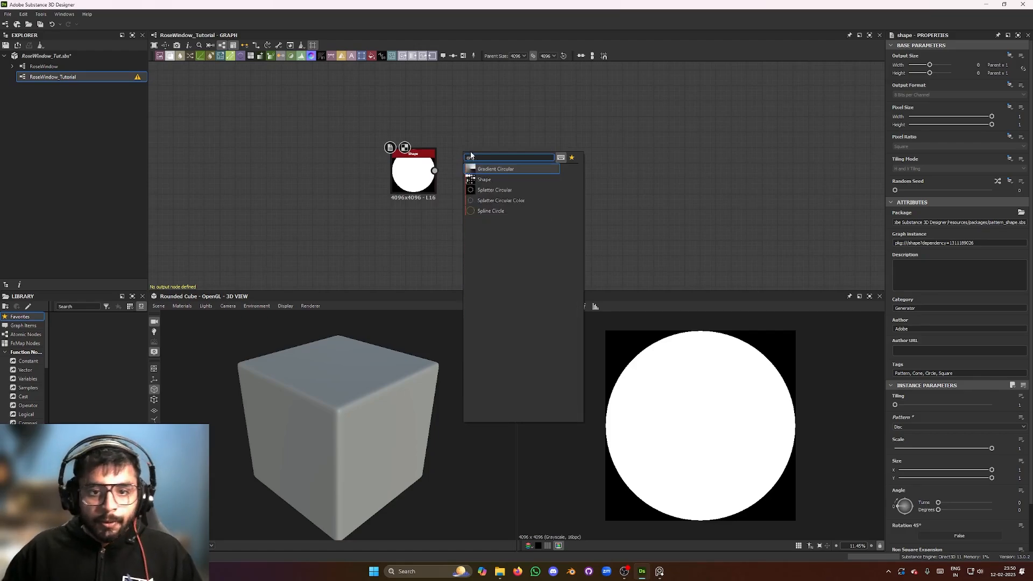
pyautogui.press('Escape')
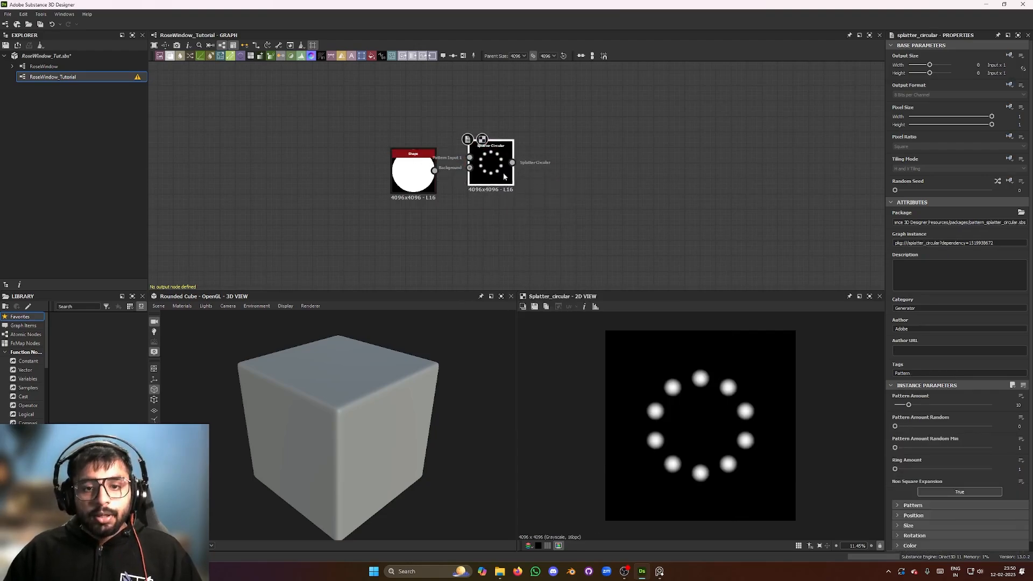
pyautogui.moveTo(469, 149); pyautogui.dragTo(467, 147)
pyautogui.click(537, 178)
pyautogui.moveTo(498, 180)
pyautogui.mouseDown()
pyautogui.moveTo(514, 180)
pyautogui.moveTo(482, 148)
pyautogui.moveTo(493, 163)
pyautogui.mouseUp()
pyautogui.click(527, 202)
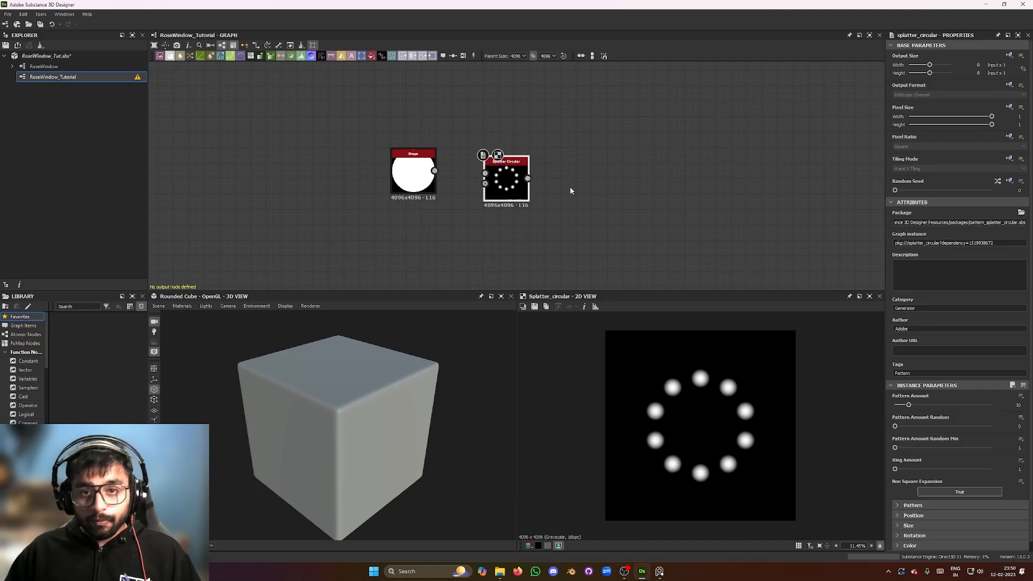
# Check the outlined central quatrefoil and petals on the rose window reference board, and return to the graph in Substance 3D Designer
pyautogui.click(660, 571)
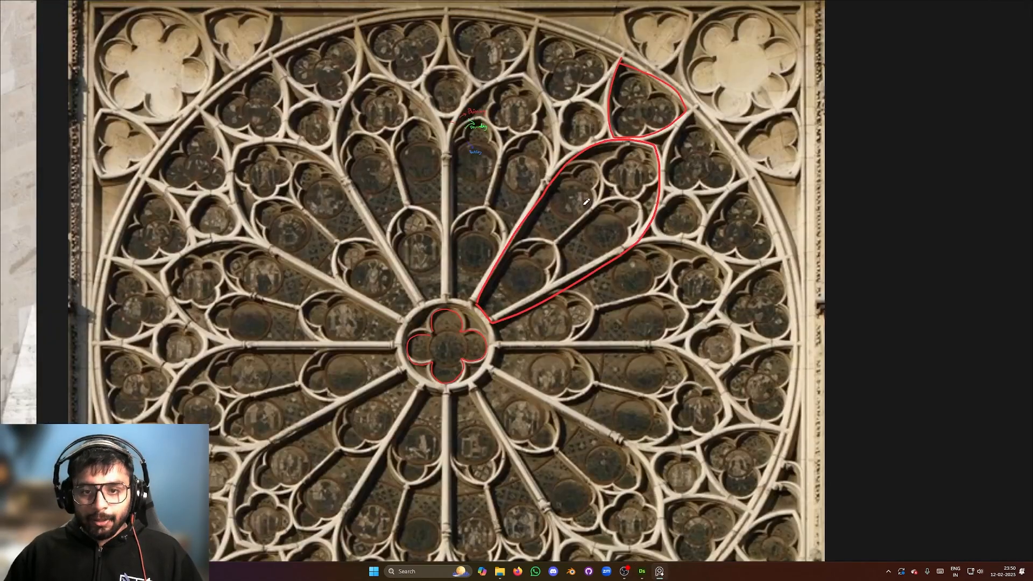
pyautogui.scroll(-2, 427, 282)
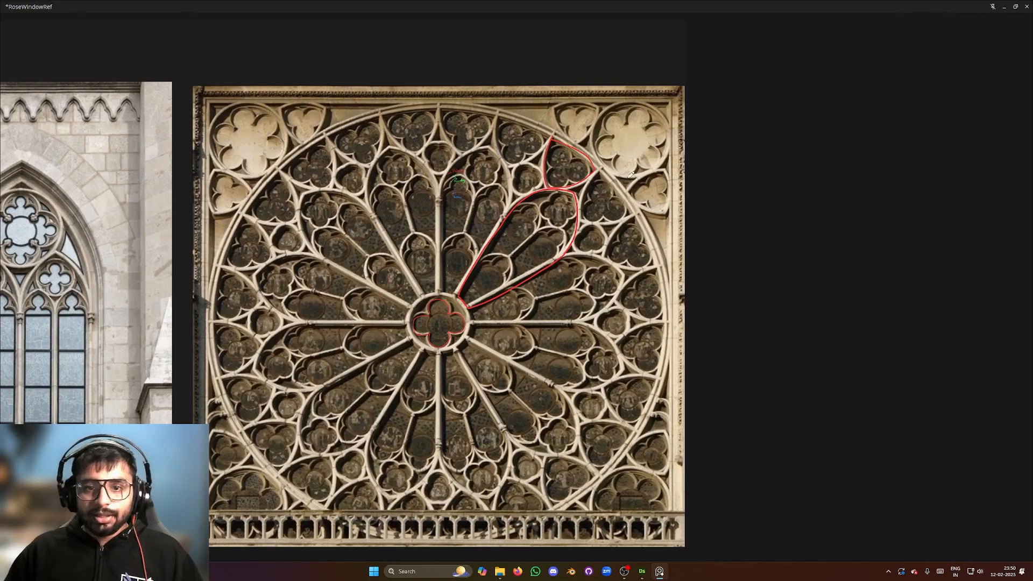
pyautogui.click(1004, 7)
pyautogui.moveTo(531, 202); pyautogui.dragTo(583, 205, button='middle')
pyautogui.scroll(1, 574, 204)
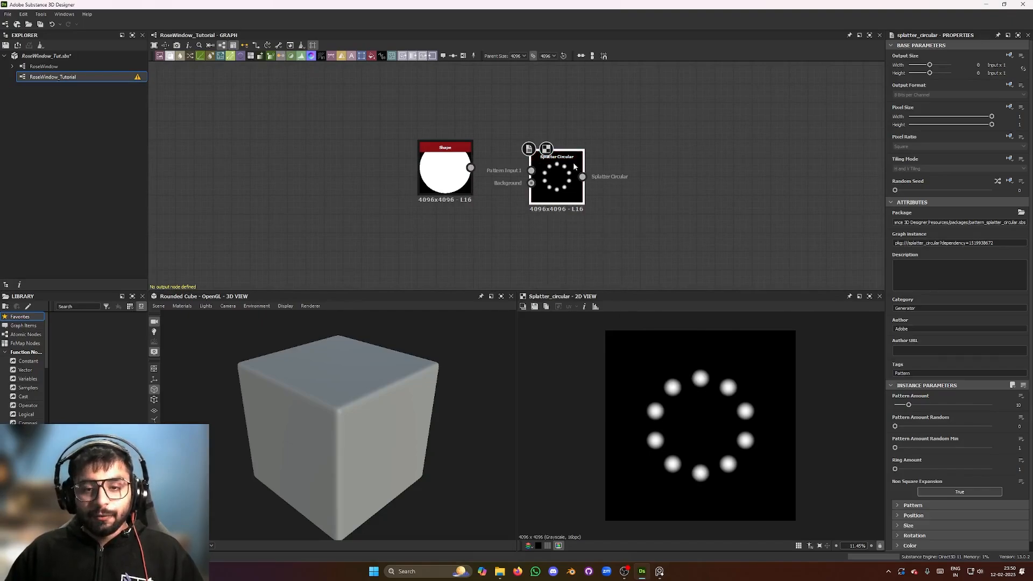
# Align the Splatter Circular node with the Shape node and connect the Shape output to its Pattern Input 1
pyautogui.moveTo(573, 167); pyautogui.dragTo(574, 157)
pyautogui.moveTo(514, 176); pyautogui.dragTo(483, 200, button='middle')
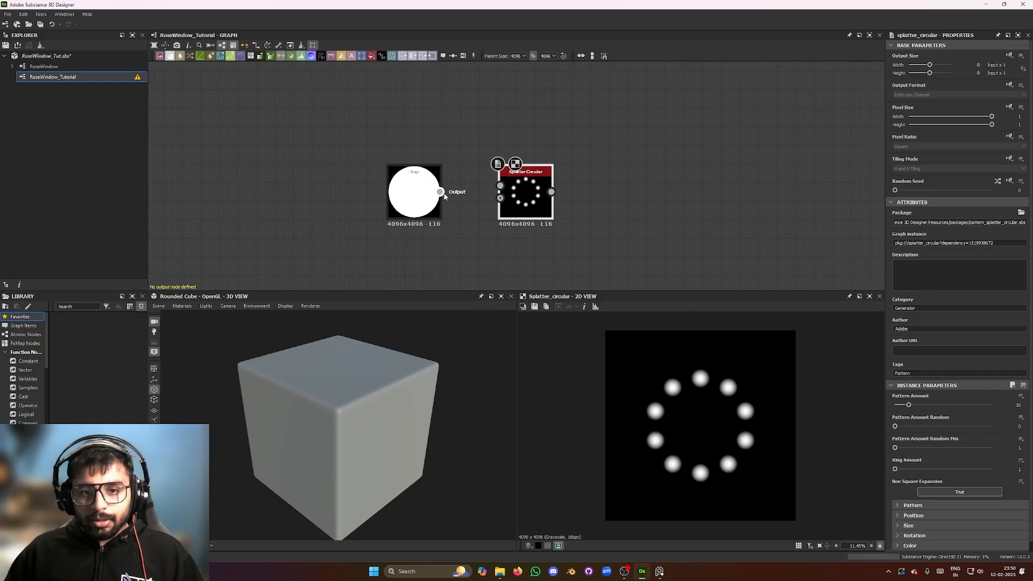
pyautogui.moveTo(440, 192); pyautogui.dragTo(500, 185)
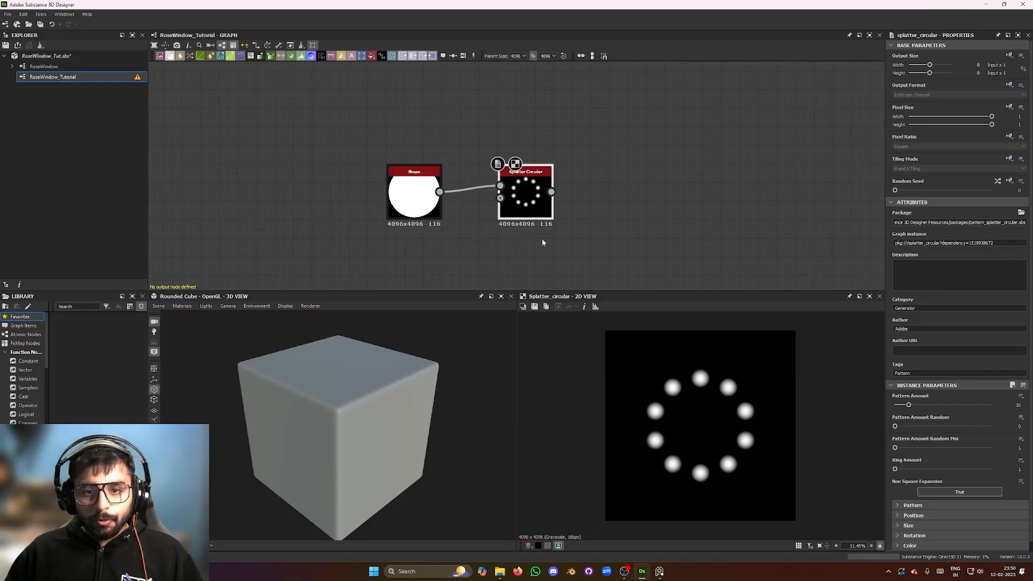
pyautogui.scroll(-1, 955, 432)
pyautogui.scroll(2, 468, 221)
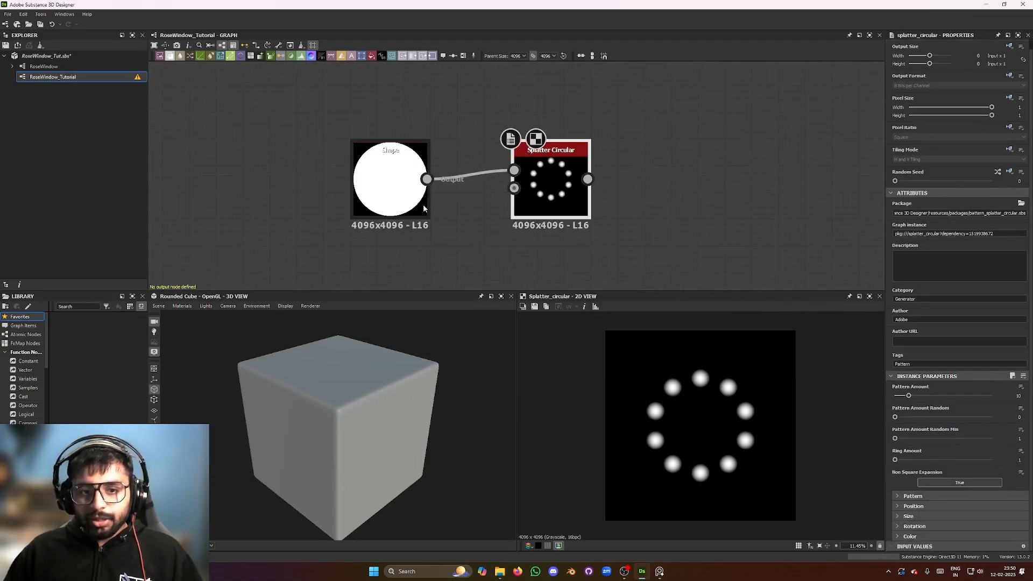
# Open the Pattern settings of the Splatter Circular node and review the available pattern types
pyautogui.click(394, 171)
pyautogui.moveTo(300, 105); pyautogui.dragTo(452, 248)
pyautogui.moveTo(455, 252); pyautogui.dragTo(302, 109)
pyautogui.click(302, 109)
pyautogui.click(551, 148)
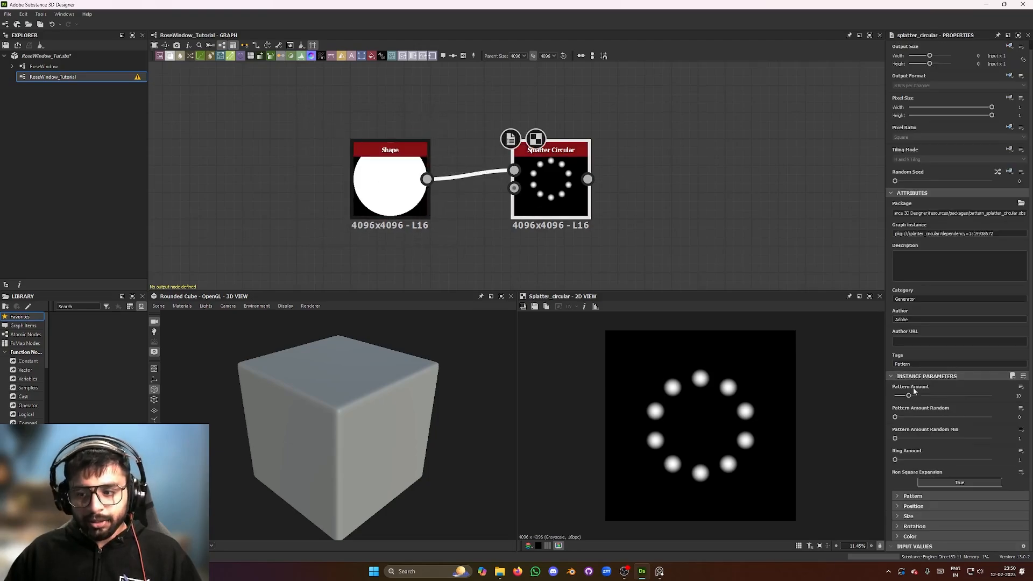
pyautogui.click(909, 496)
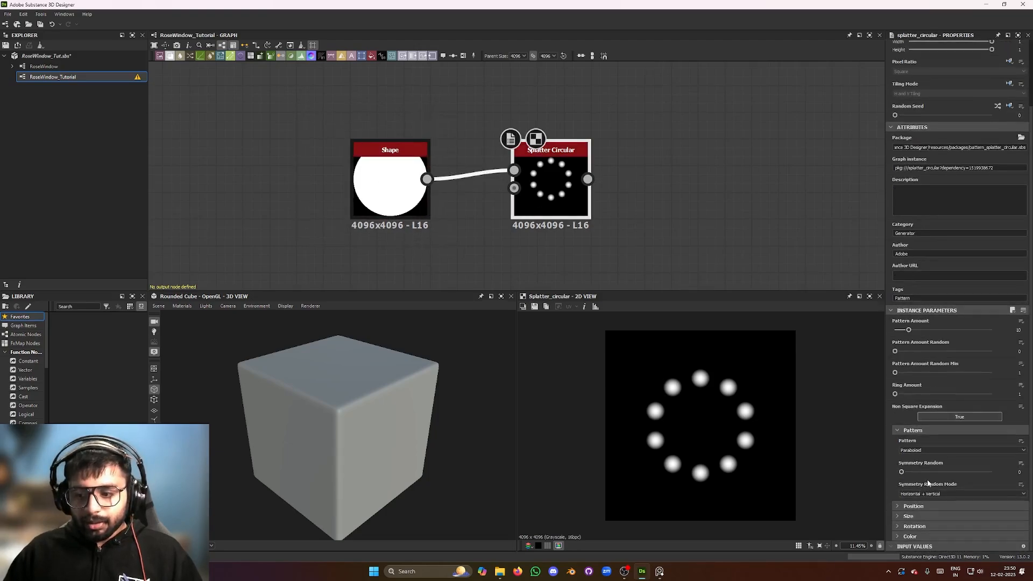
pyautogui.click(915, 450)
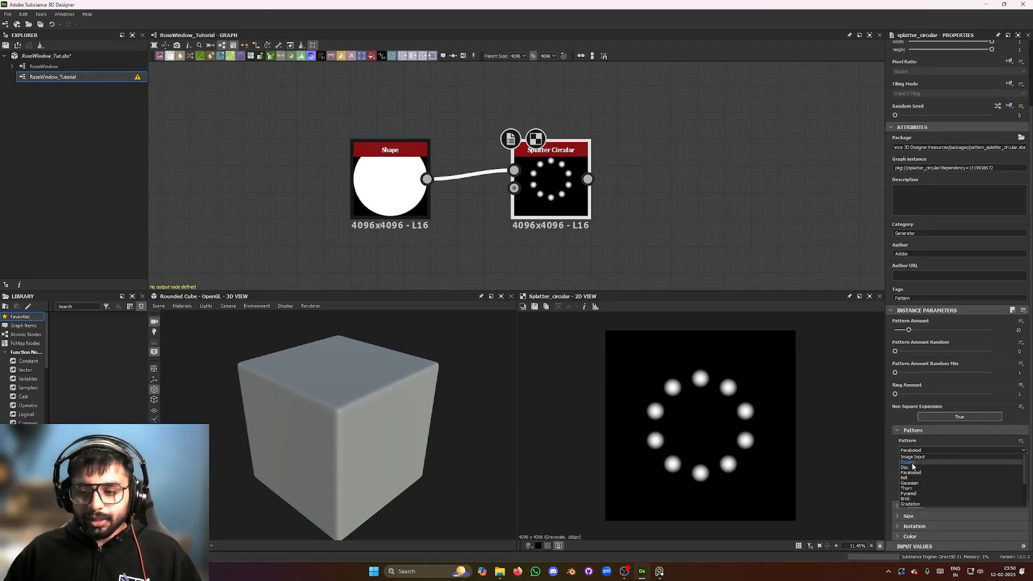
pyautogui.click(572, 234)
# Move the Shape node farther left of the Splatter Circular node and slightly above it
pyautogui.moveTo(385, 184); pyautogui.dragTo(291, 175)
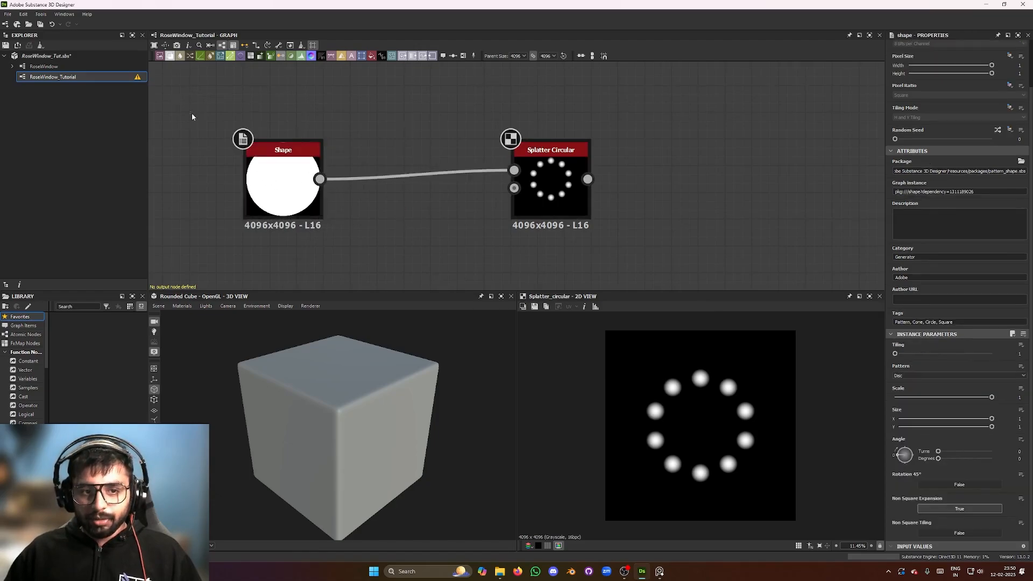
pyautogui.moveTo(189, 112); pyautogui.dragTo(193, 137)
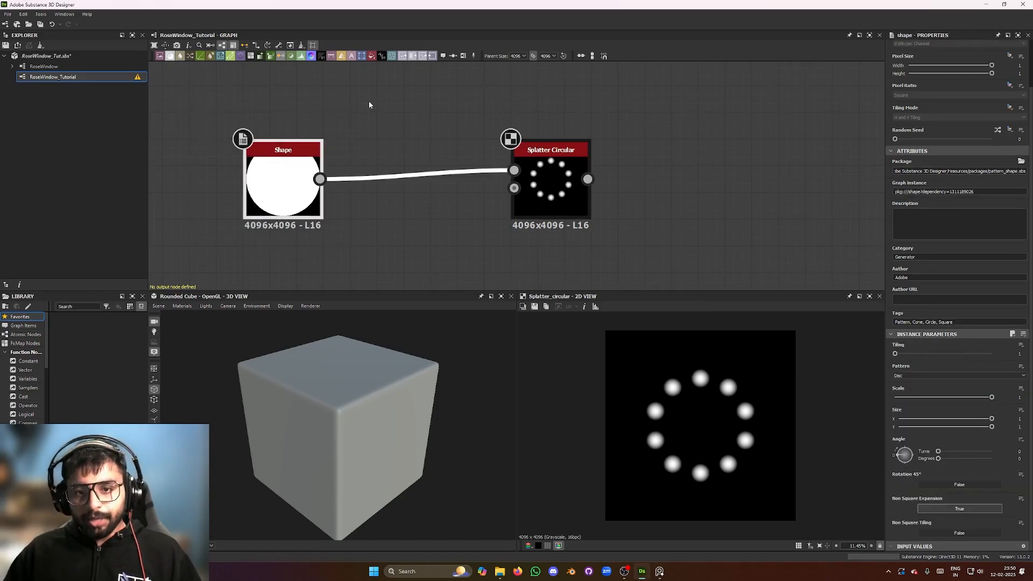
pyautogui.moveTo(282, 175); pyautogui.dragTo(264, 170)
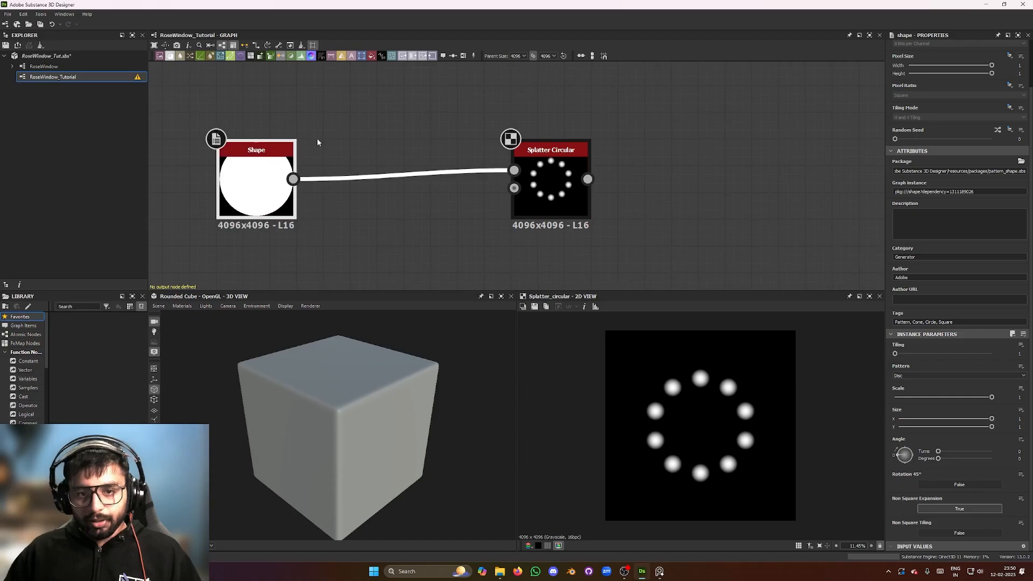
pyautogui.scroll(-1, 463, 144)
pyautogui.click(543, 183)
pyautogui.scroll(-1, 931, 471)
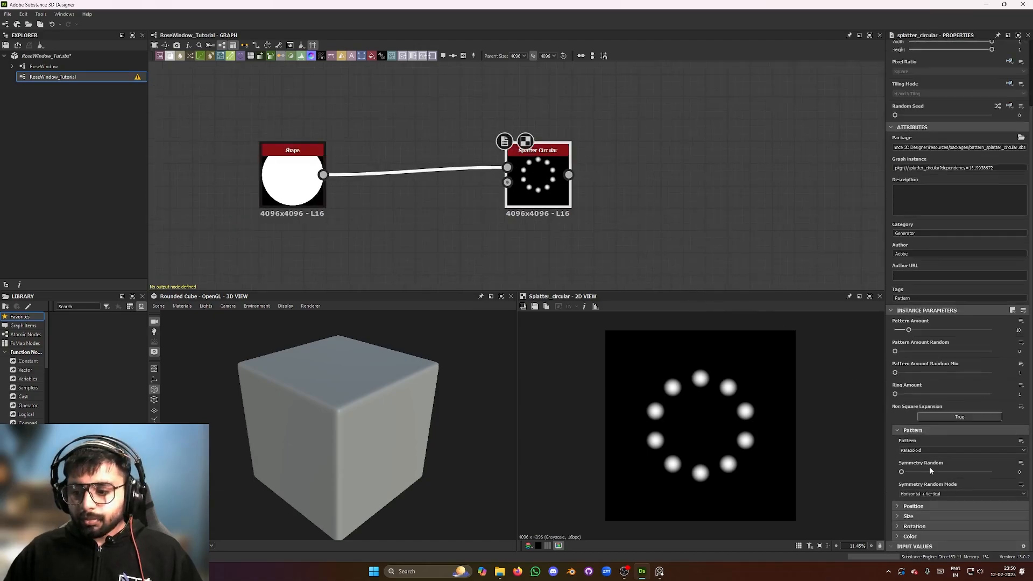
pyautogui.scroll(1, 684, 398)
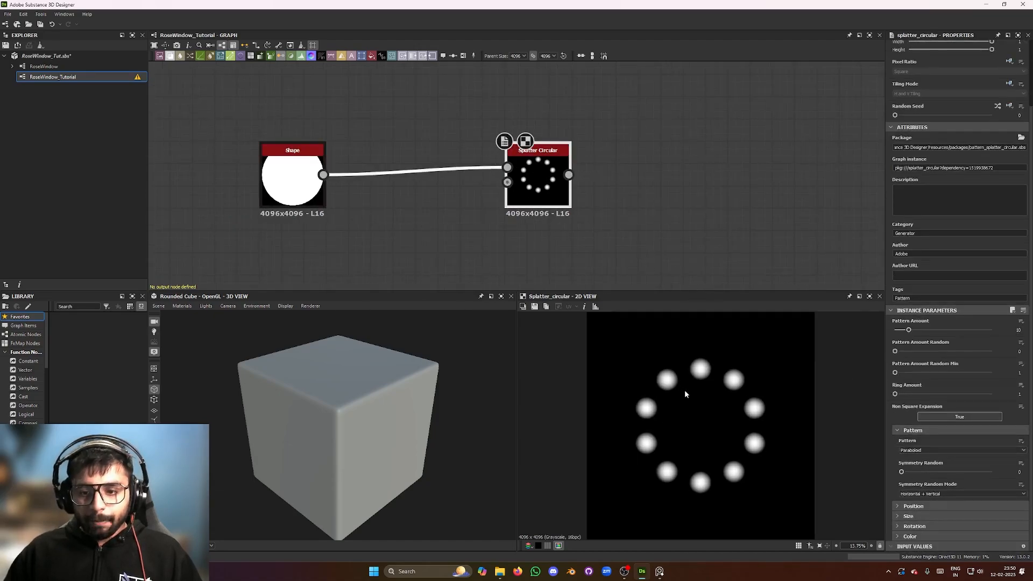
pyautogui.moveTo(301, 177); pyautogui.dragTo(302, 167)
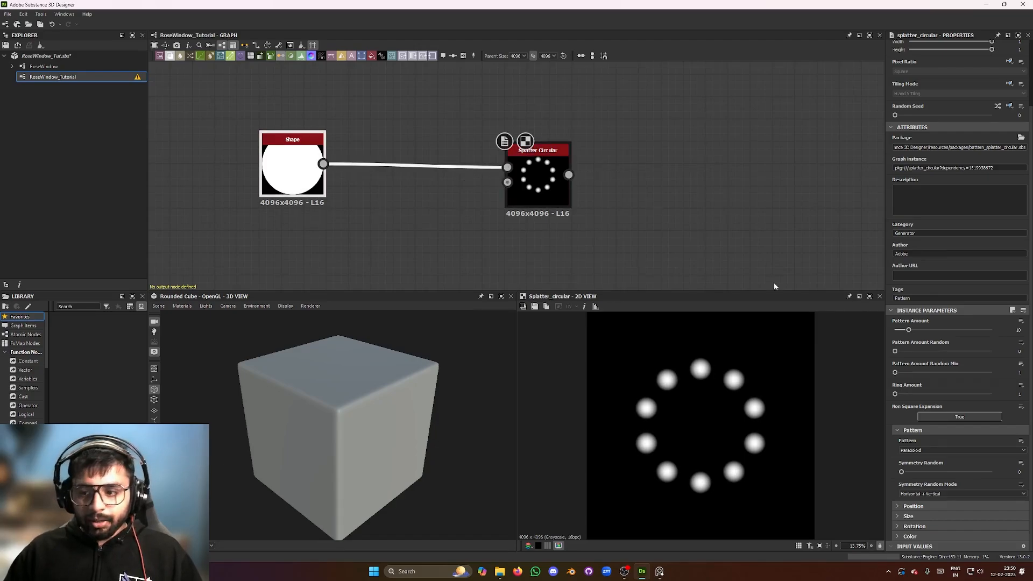
# Set the Splatter Circular node's pattern to Image Input so that it scatters the connected disc
pyautogui.click(554, 188)
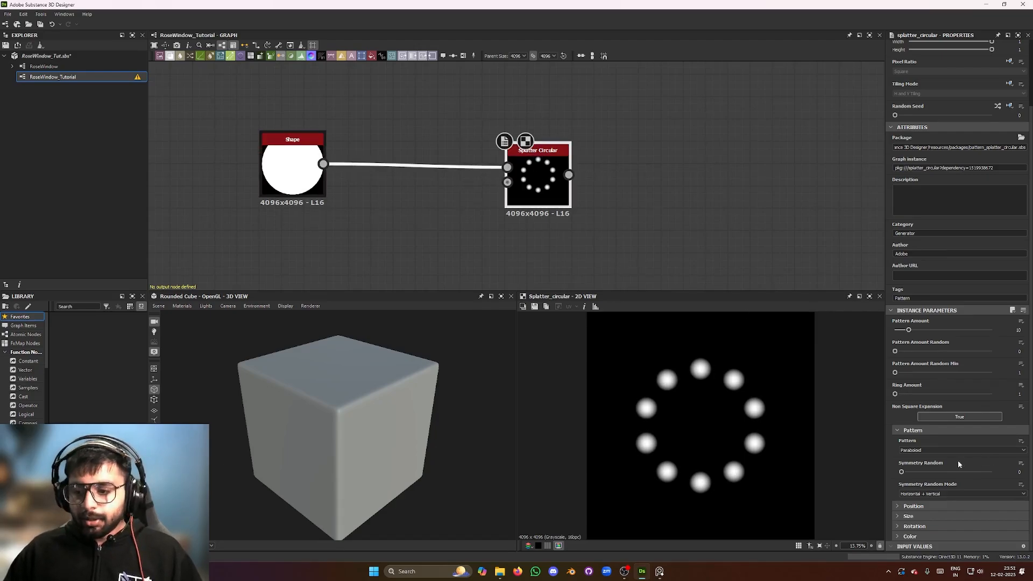
pyautogui.click(921, 451)
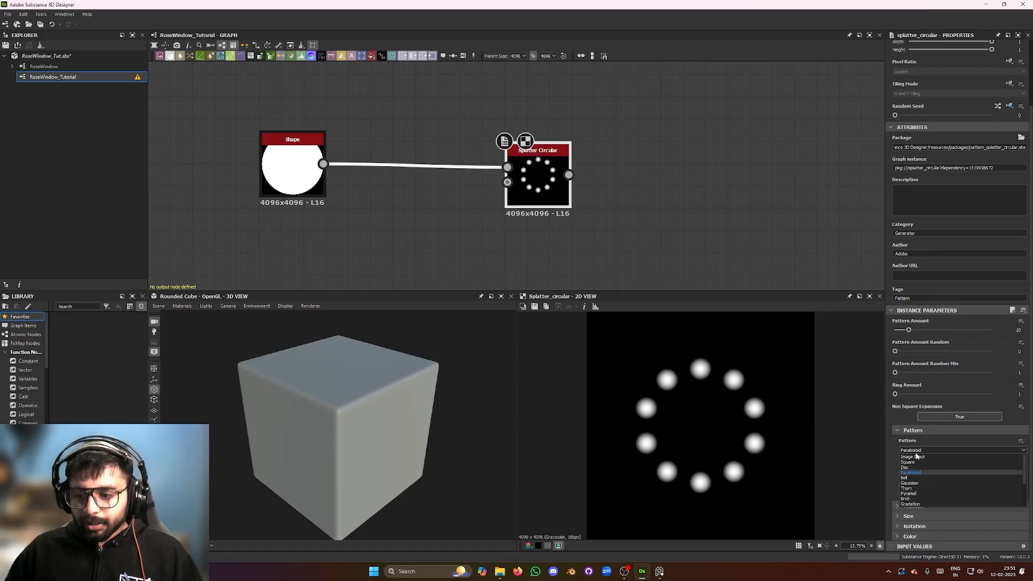
pyautogui.click(918, 457)
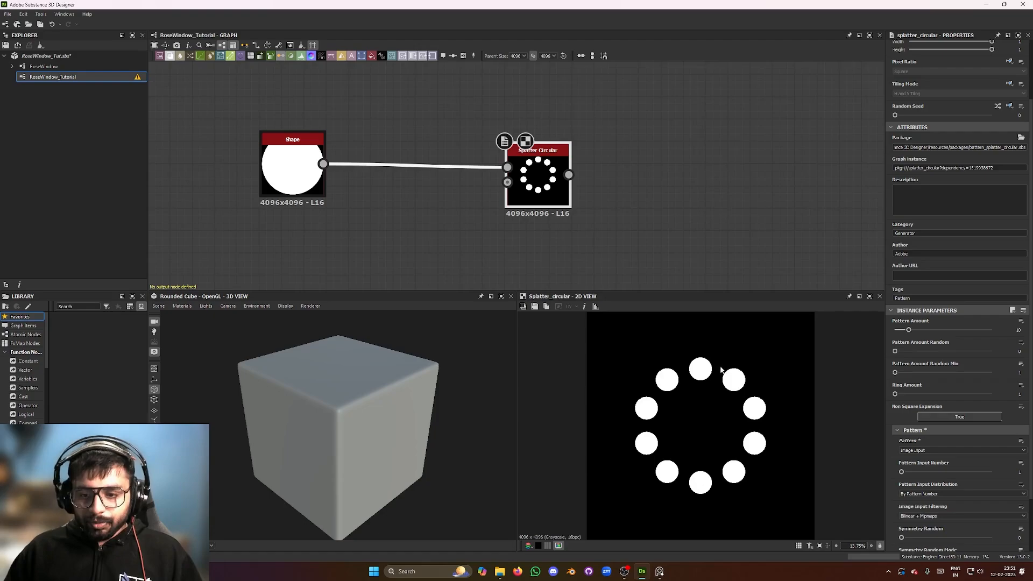
# Reduce the Splatter Circular node's Pattern Amount to 6
pyautogui.click(278, 161)
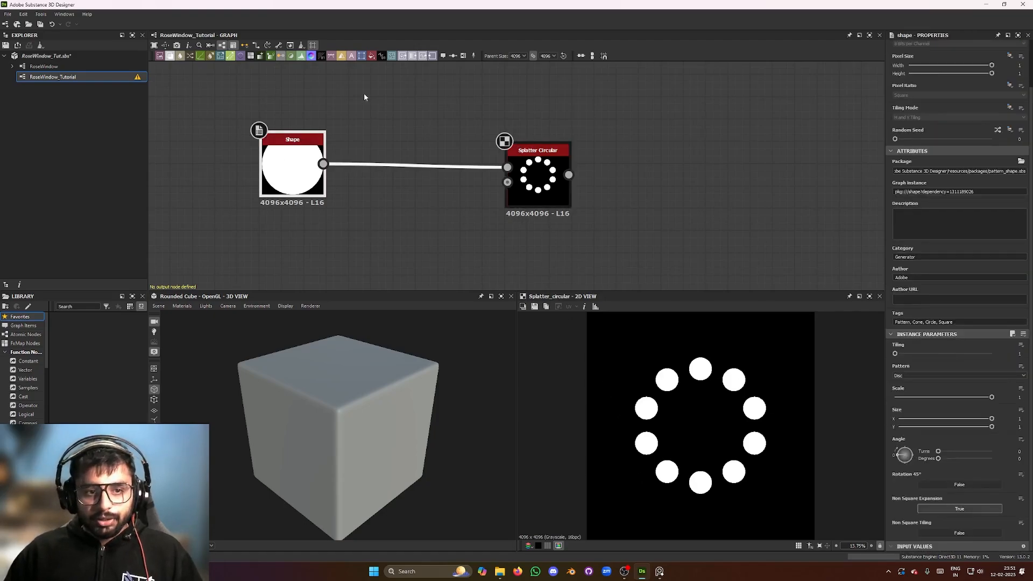
pyautogui.click(521, 193)
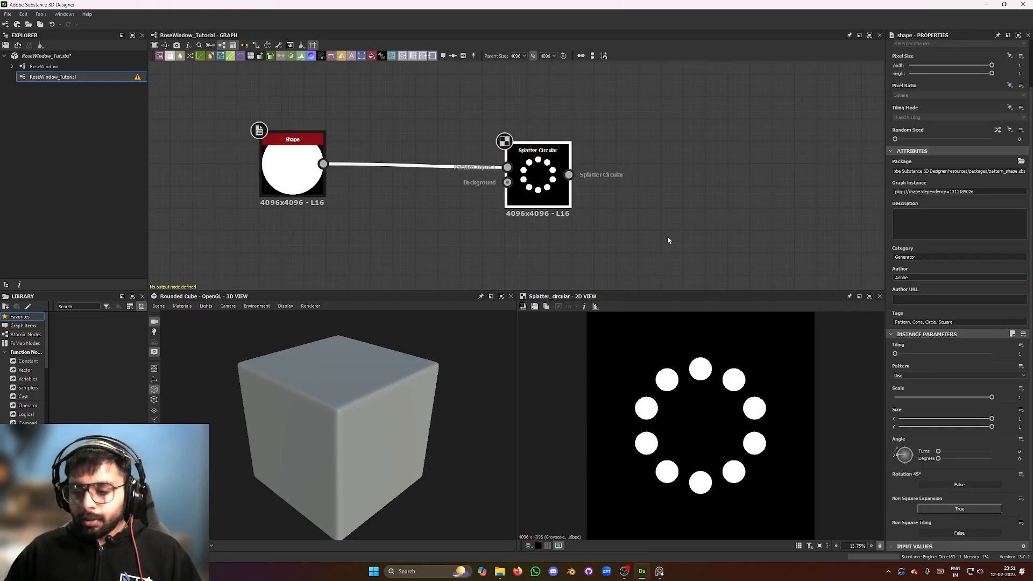
pyautogui.scroll(-2, 922, 381)
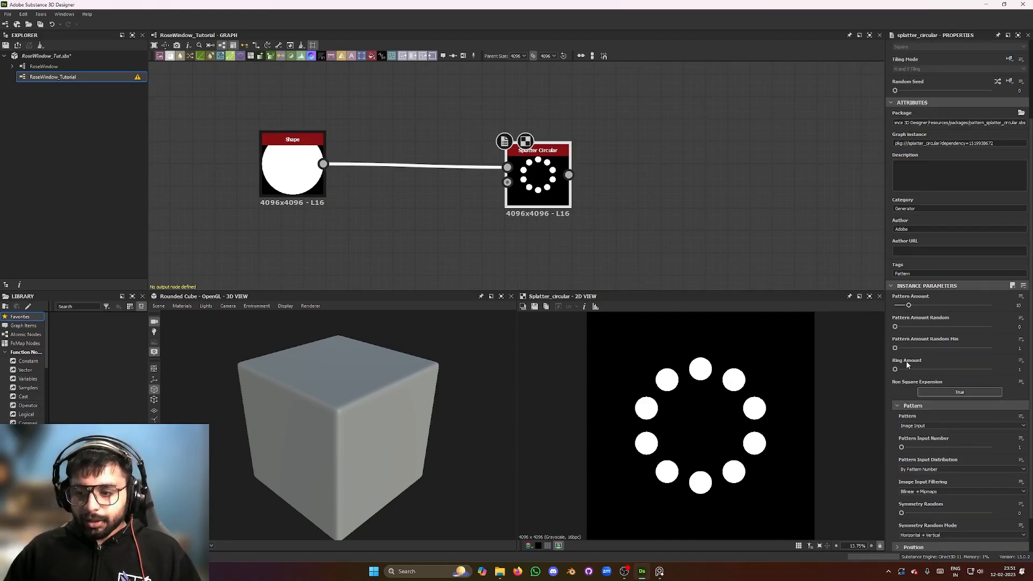
pyautogui.scroll(-1, 909, 322)
pyautogui.scroll(-1, 906, 414)
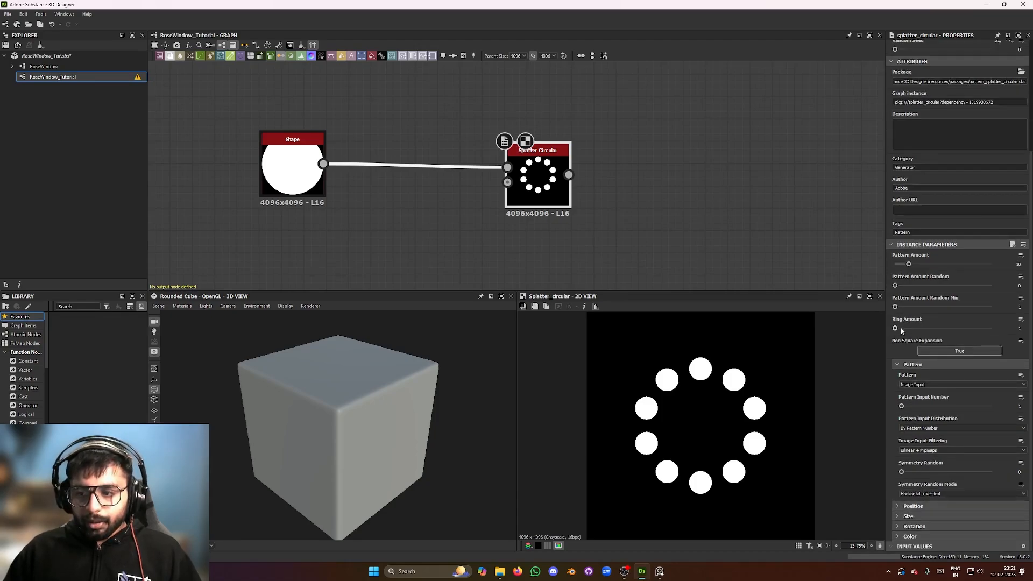
pyautogui.moveTo(895, 328)
pyautogui.mouseDown()
pyautogui.moveTo(931, 329)
pyautogui.moveTo(896, 328)
pyautogui.mouseUp()
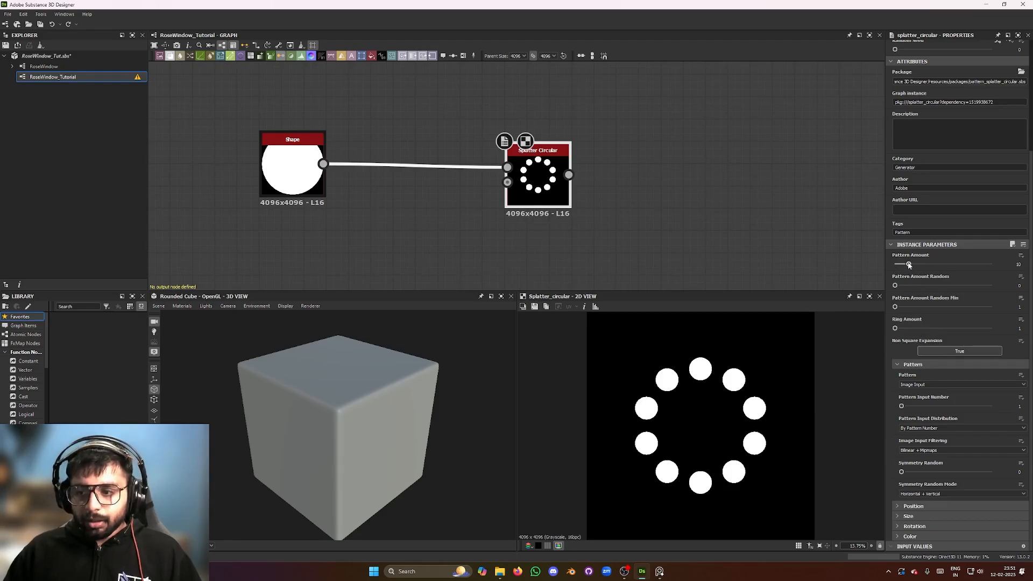
pyautogui.moveTo(909, 264); pyautogui.dragTo(904, 266)
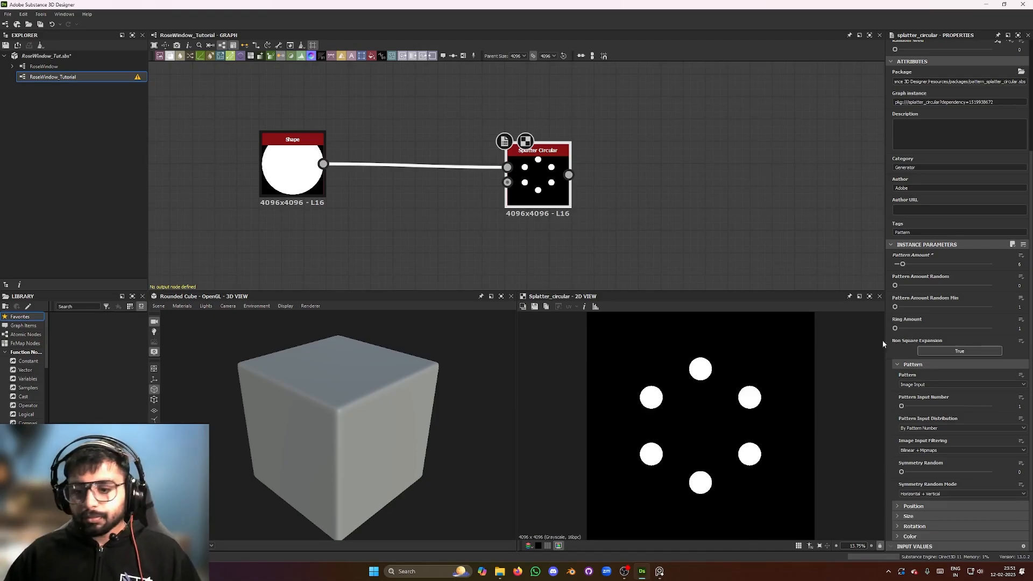
# Switch to the rose window reference image and examine the lobes of the central quatrefoil up close
pyautogui.click(659, 572)
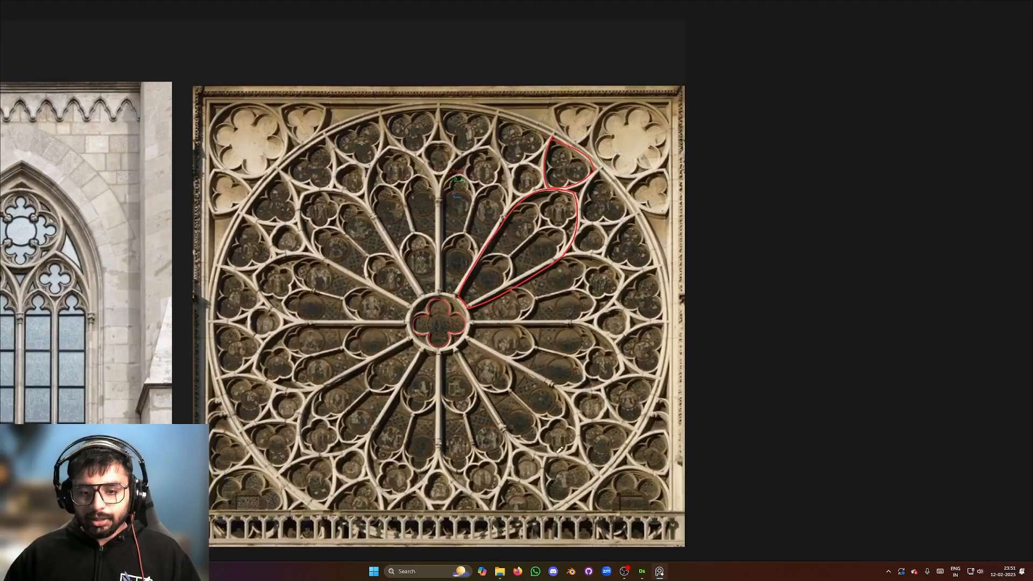
pyautogui.scroll(5, 428, 330)
pyautogui.scroll(1, 465, 237)
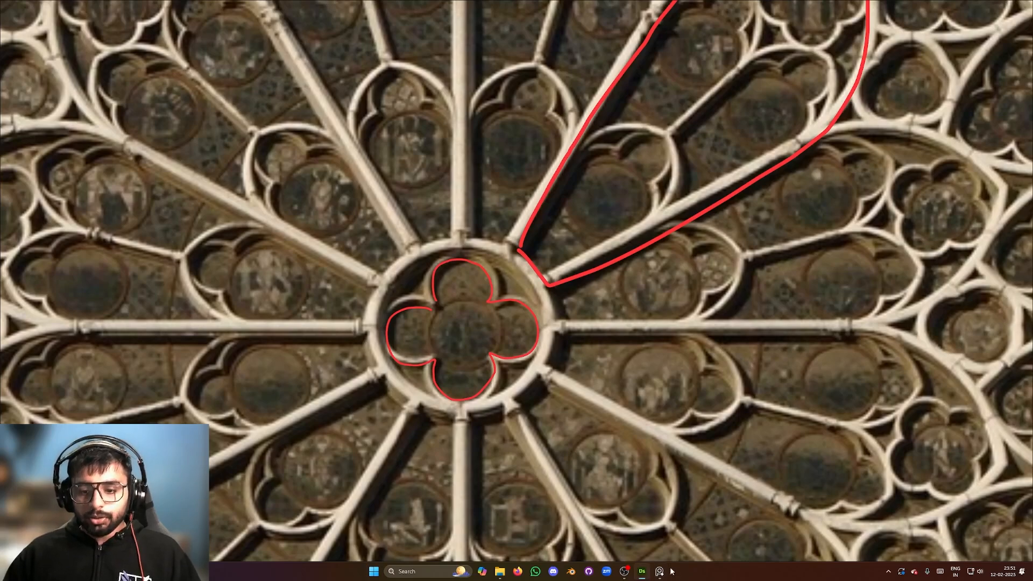
pyautogui.click(1004, 7)
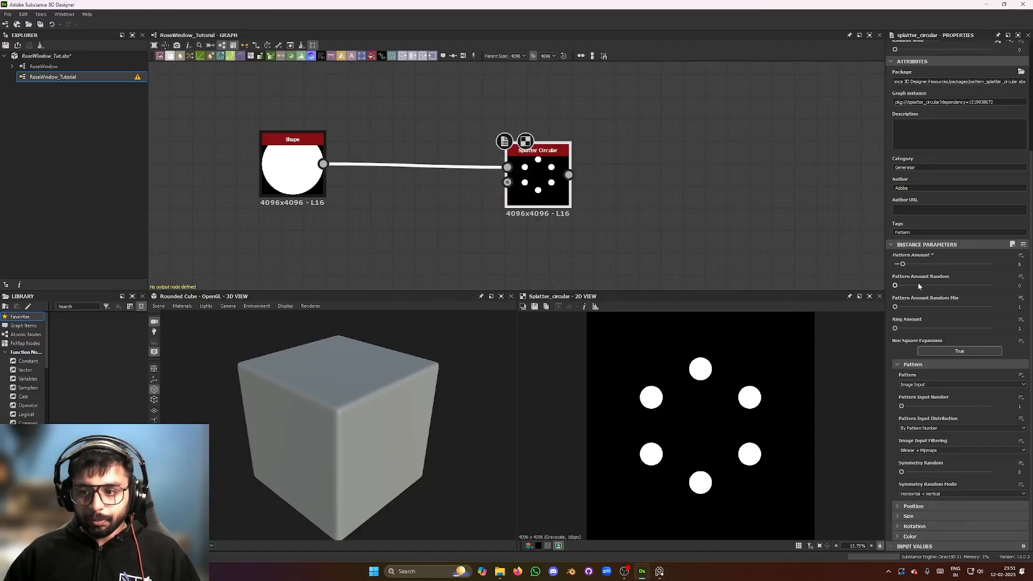
# Set the Splatter Circular node's Pattern Amount to 4
pyautogui.click(1018, 263)
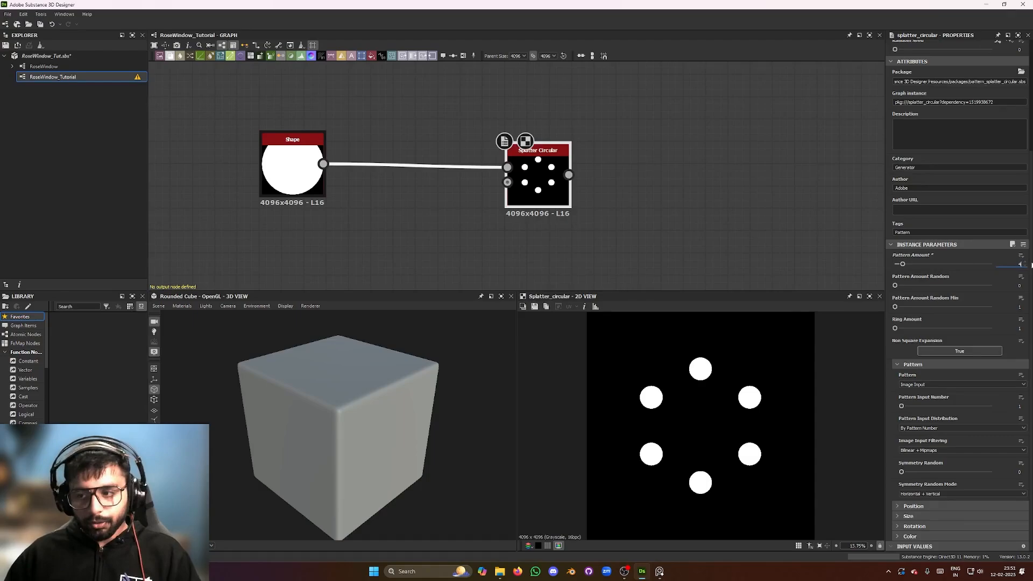
pyautogui.write('4')
pyautogui.press('Return')
pyautogui.scroll(2, 744, 398)
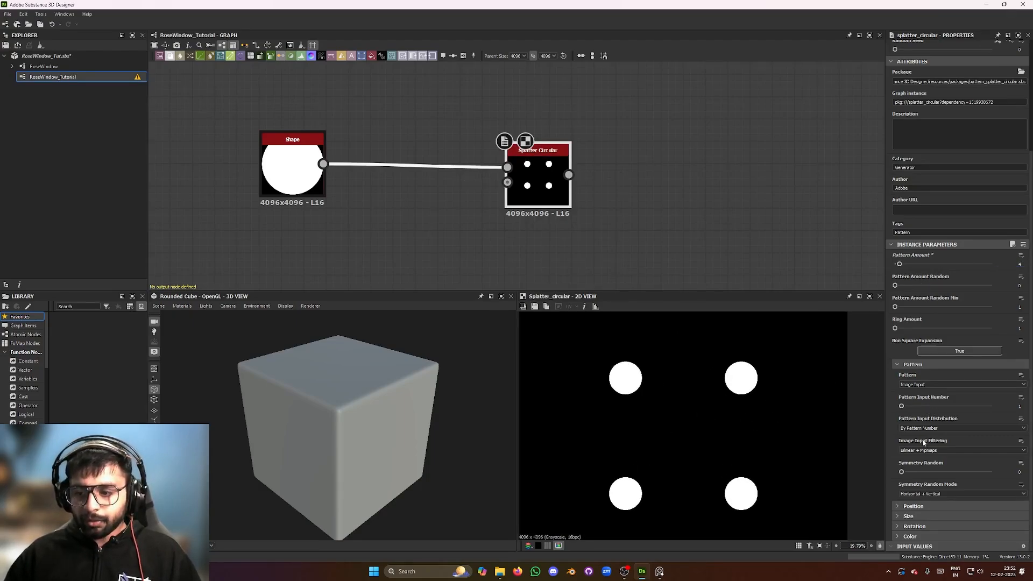
# Expand the Splatter Circular node's Position settings and reduce the Radius to 0.06 so that the four discs overlap
pyautogui.click(913, 506)
pyautogui.scroll(-5, 910, 400)
pyautogui.scroll(-2, 910, 401)
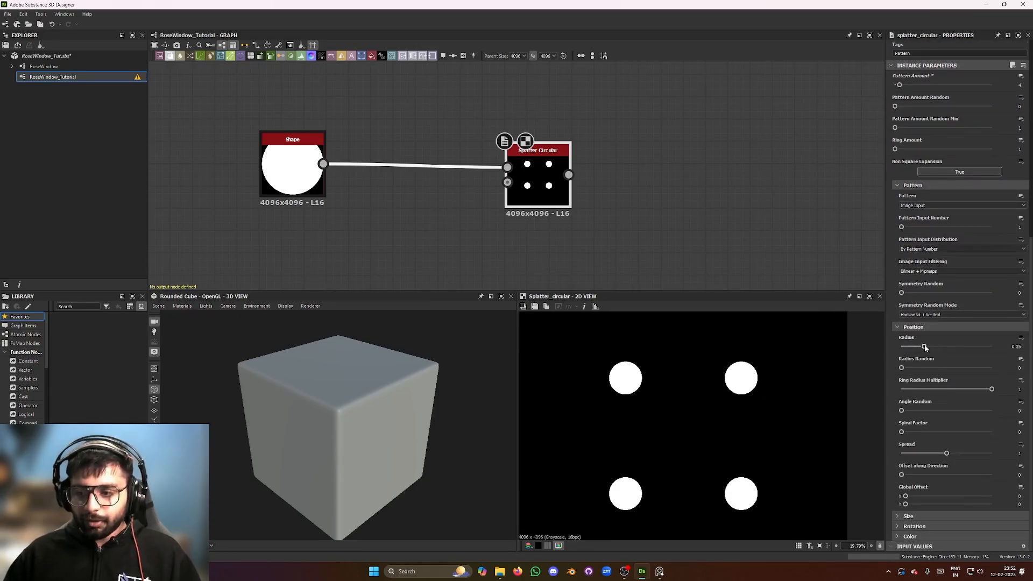
pyautogui.moveTo(924, 348); pyautogui.dragTo(909, 352)
pyautogui.scroll(4, 663, 433)
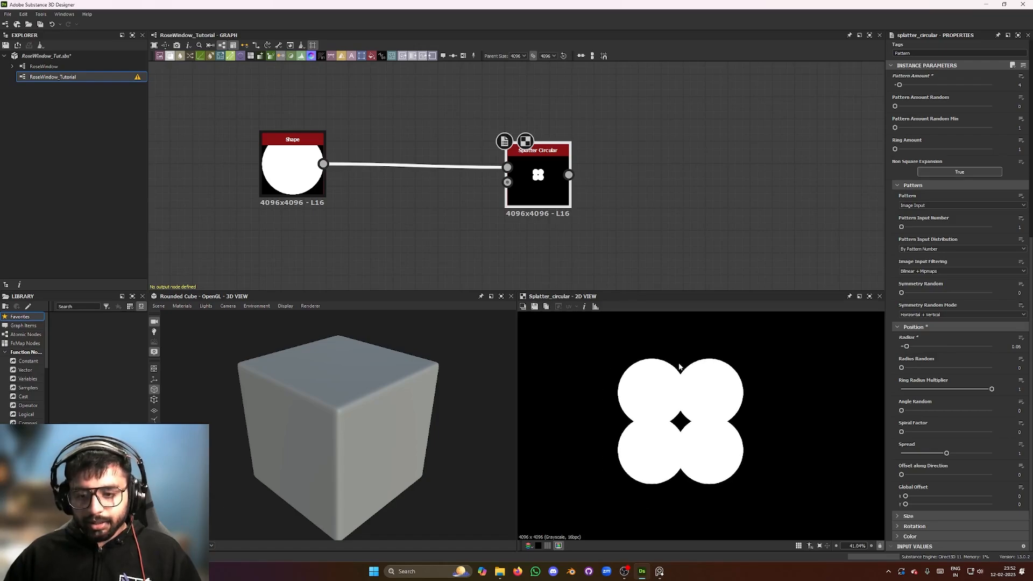
pyautogui.scroll(3, 671, 372)
pyautogui.scroll(-2, 670, 373)
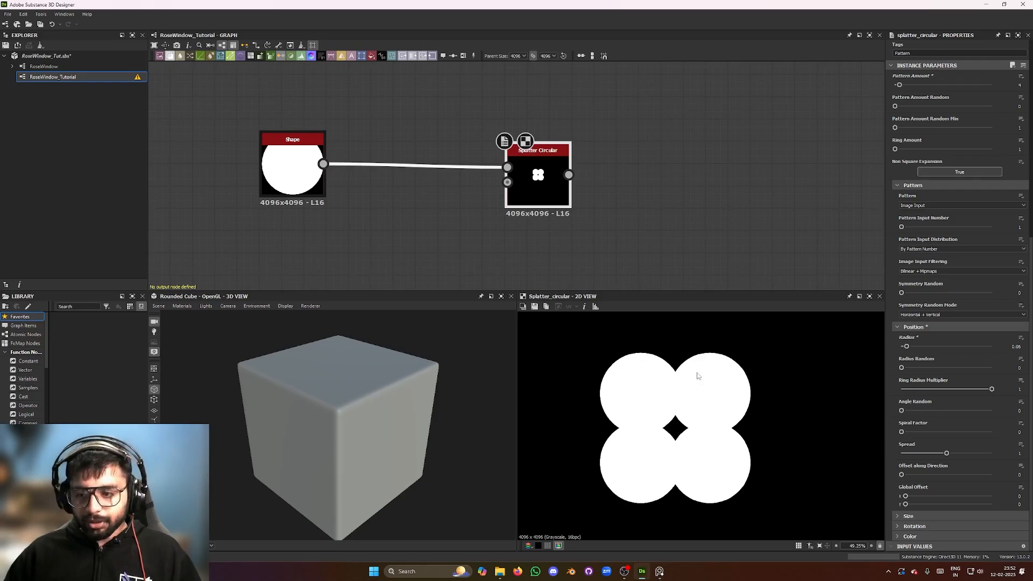
# Compare the shape with the quatrefoil in the reference image and set the Splatter Circular's Radius to 0.07 so the discs just touch
pyautogui.hotkey('alt', 'Tab')
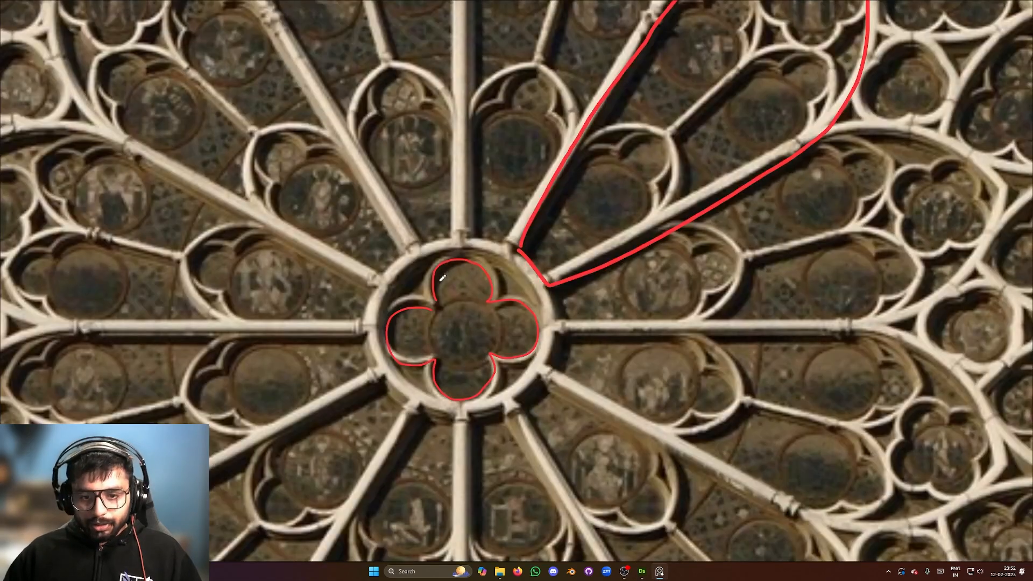
pyautogui.hotkey('alt', 'Tab')
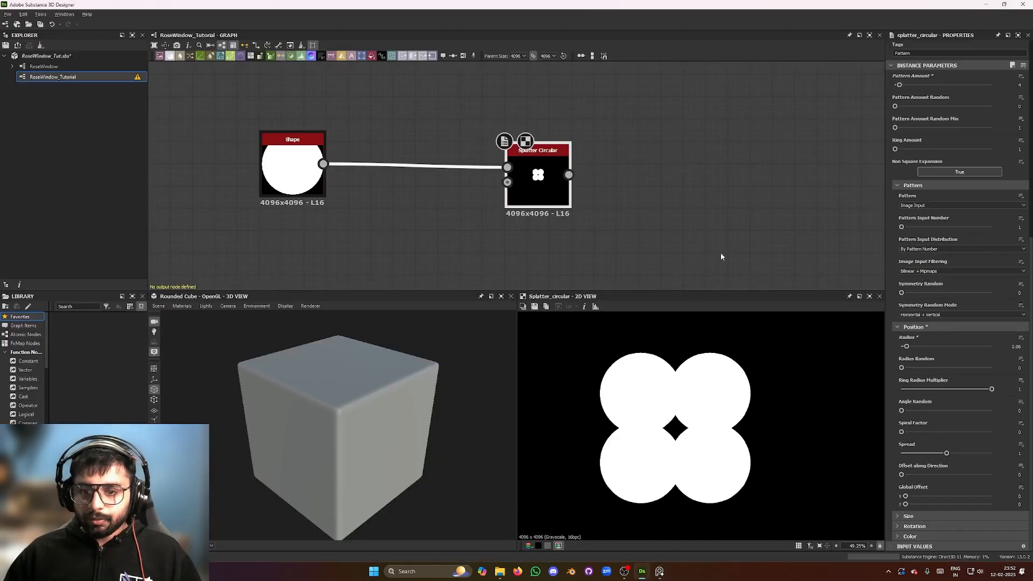
pyautogui.moveTo(906, 347); pyautogui.dragTo(908, 347)
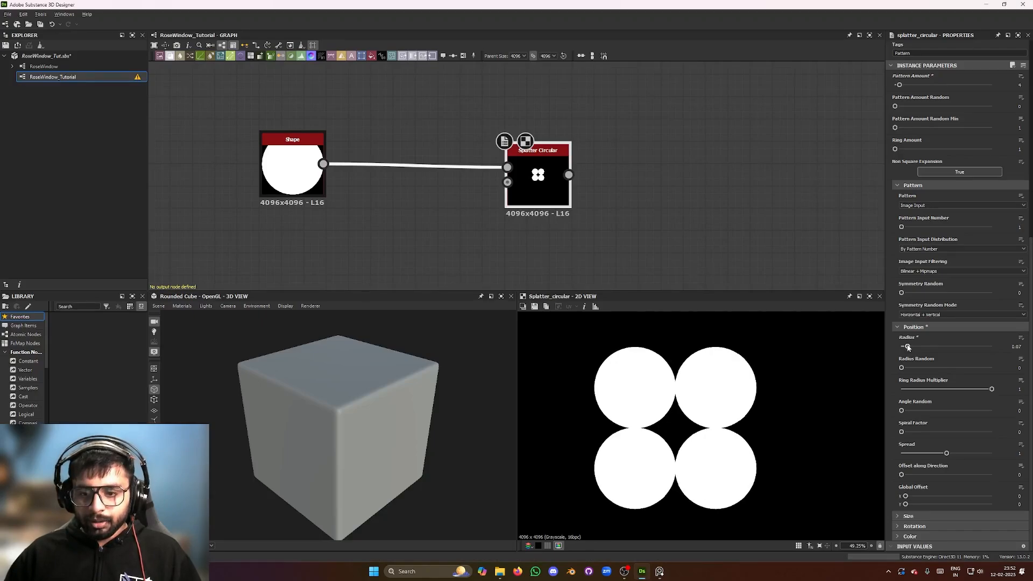
pyautogui.scroll(1, 634, 432)
pyautogui.moveTo(696, 406); pyautogui.dragTo(677, 388, button='middle')
pyautogui.scroll(-1, 652, 403)
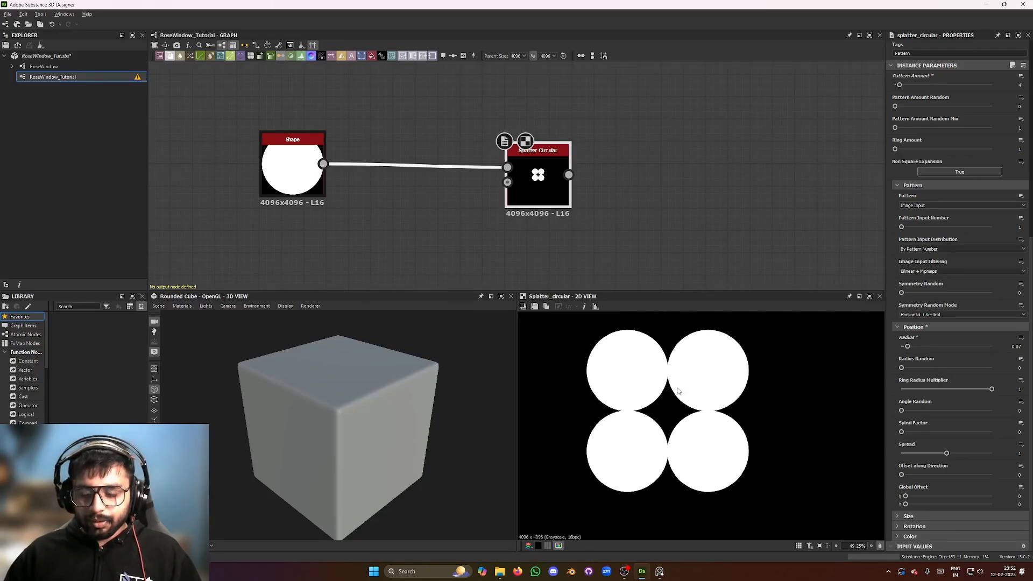
pyautogui.scroll(1, 655, 379)
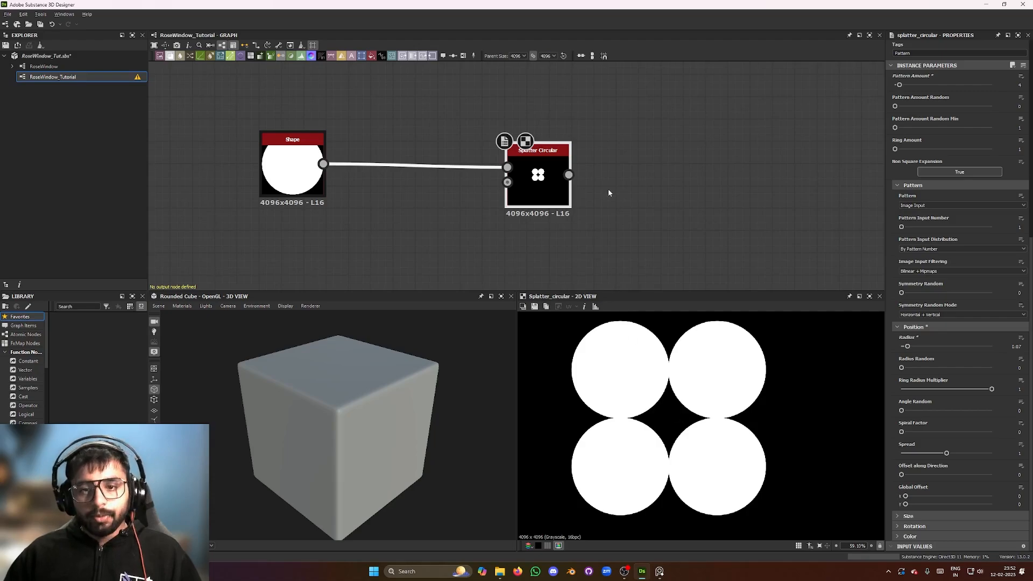
# Move the Splatter Circular node slightly up relative to the Shape node
pyautogui.scroll(-1, 668, 237)
pyautogui.moveTo(671, 241); pyautogui.dragTo(594, 181, button='middle')
pyautogui.scroll(-1, 583, 206)
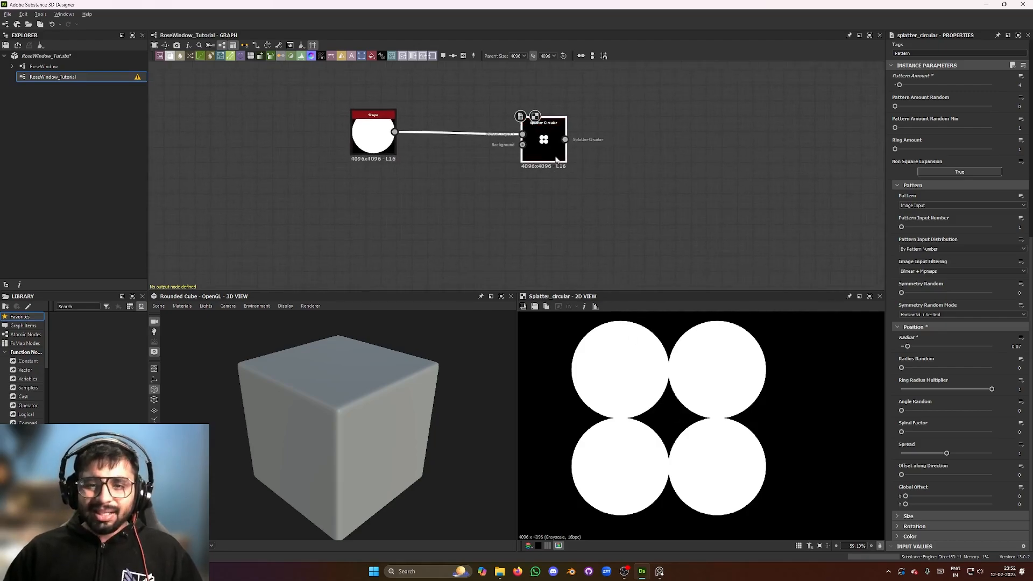
pyautogui.moveTo(556, 160); pyautogui.dragTo(557, 151)
pyautogui.moveTo(548, 184); pyautogui.dragTo(554, 167, button='middle')
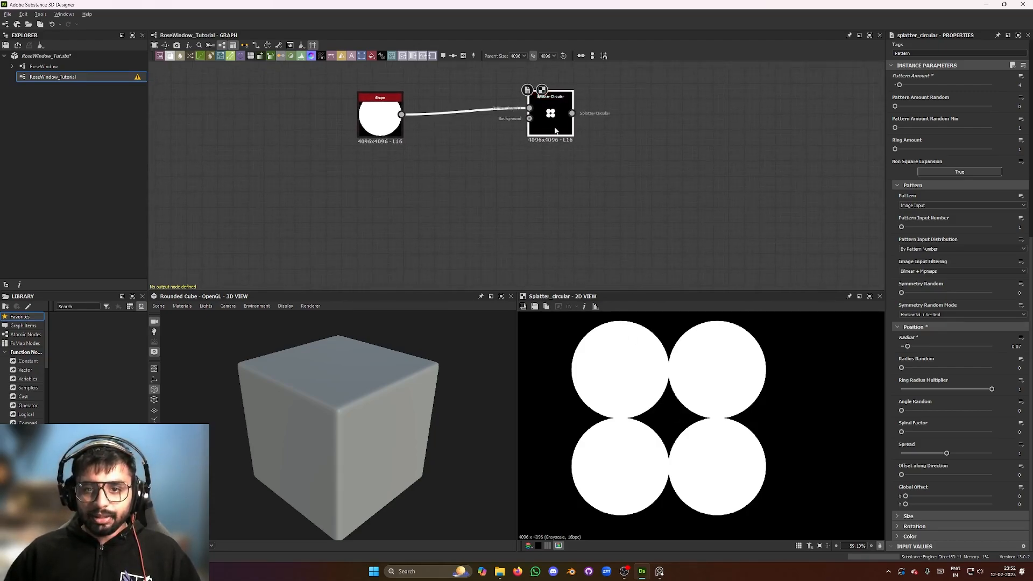
# Add a Blend node to the right of the Splatter Circular node and connect the Splatter Circular output to its Background input
pyautogui.click(578, 178)
pyautogui.press('space')
pyautogui.write('bl')
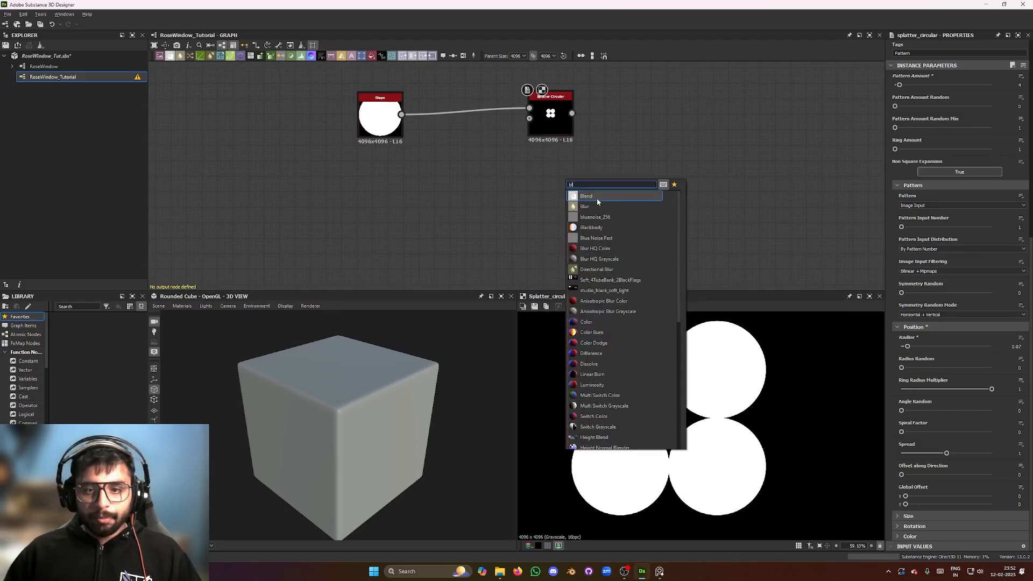
pyautogui.click(597, 196)
pyautogui.moveTo(565, 180); pyautogui.dragTo(642, 119)
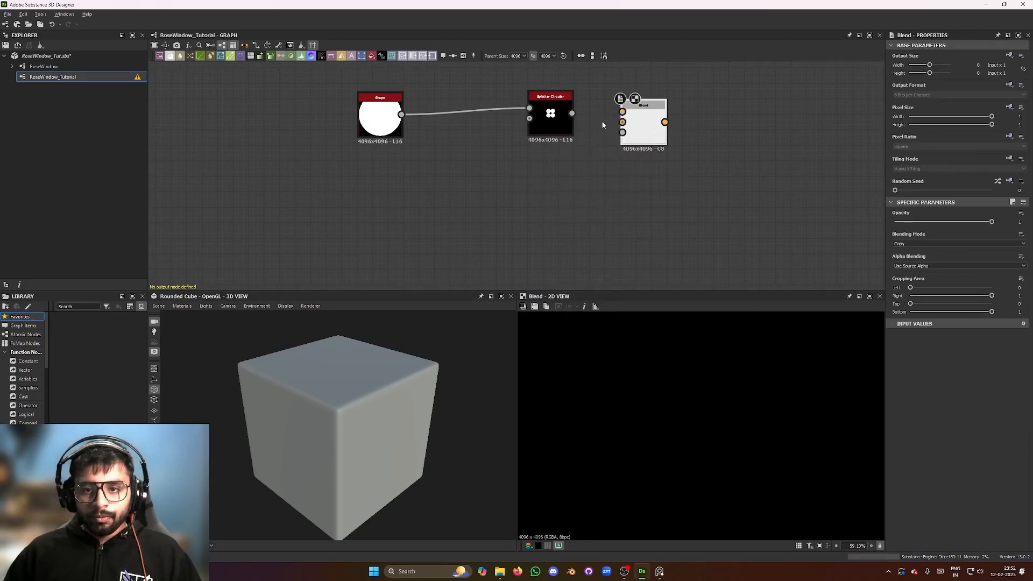
pyautogui.moveTo(572, 113); pyautogui.dragTo(623, 122)
# Duplicate the Shape node below the originals and connect the copy to the Blend node's Foreground input
pyautogui.moveTo(561, 186); pyautogui.dragTo(579, 168, button='middle')
pyautogui.click(411, 117)
pyautogui.hotkey('ctrl', 'c')
pyautogui.hotkey('ctrl', 'v')
pyautogui.moveTo(517, 176); pyautogui.dragTo(638, 86)
pyautogui.click(660, 105)
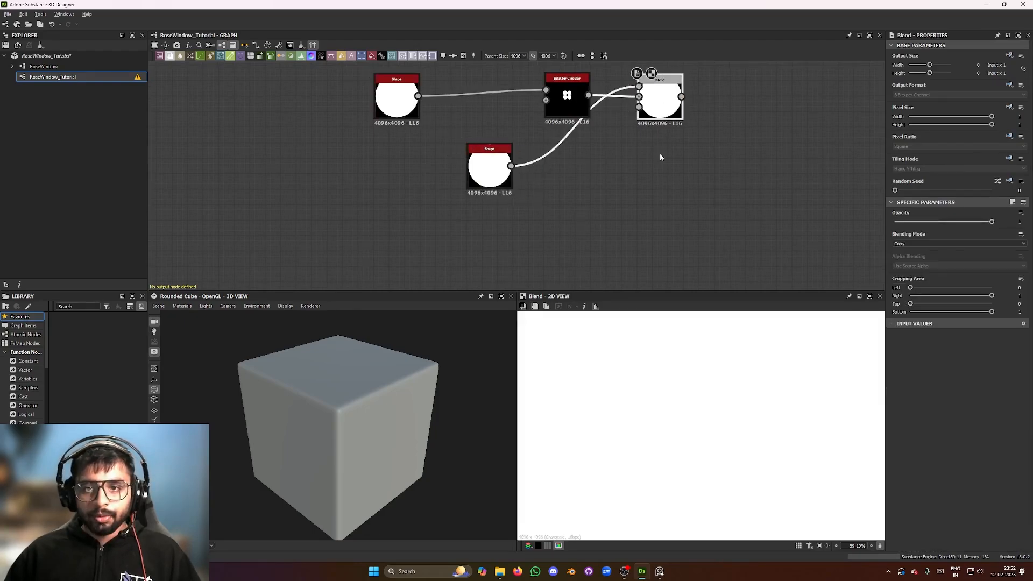
# Set the Blend node's Blending Mode to Screen
pyautogui.click(925, 243)
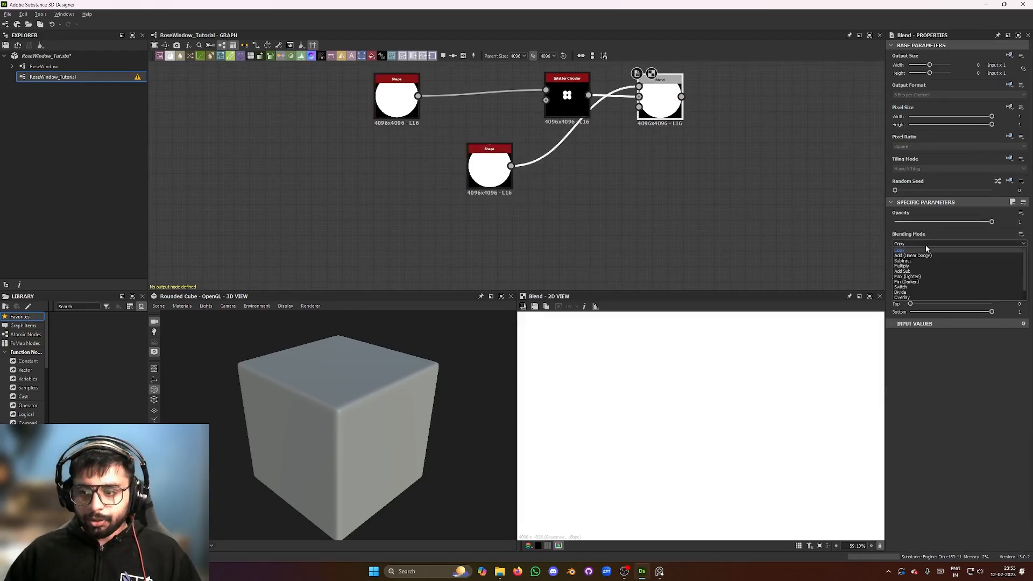
pyautogui.scroll(-3, 915, 293)
pyautogui.click(909, 297)
pyautogui.scroll(-2, 699, 146)
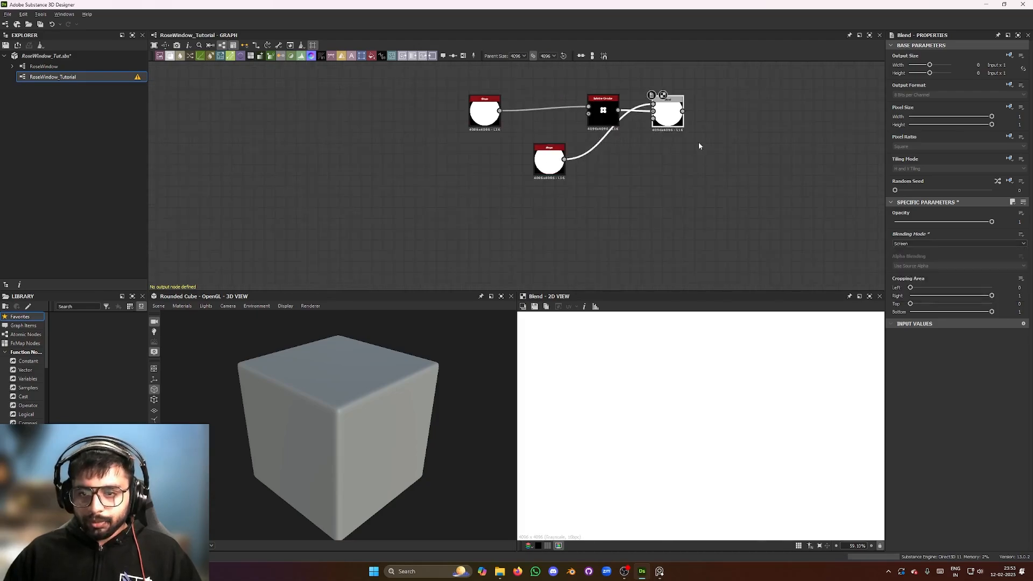
pyautogui.moveTo(698, 145); pyautogui.dragTo(686, 149, button='middle')
# Set the duplicated Shape node's Scale to 0.1 so that its disc fills the gap between the four circles
pyautogui.click(548, 171)
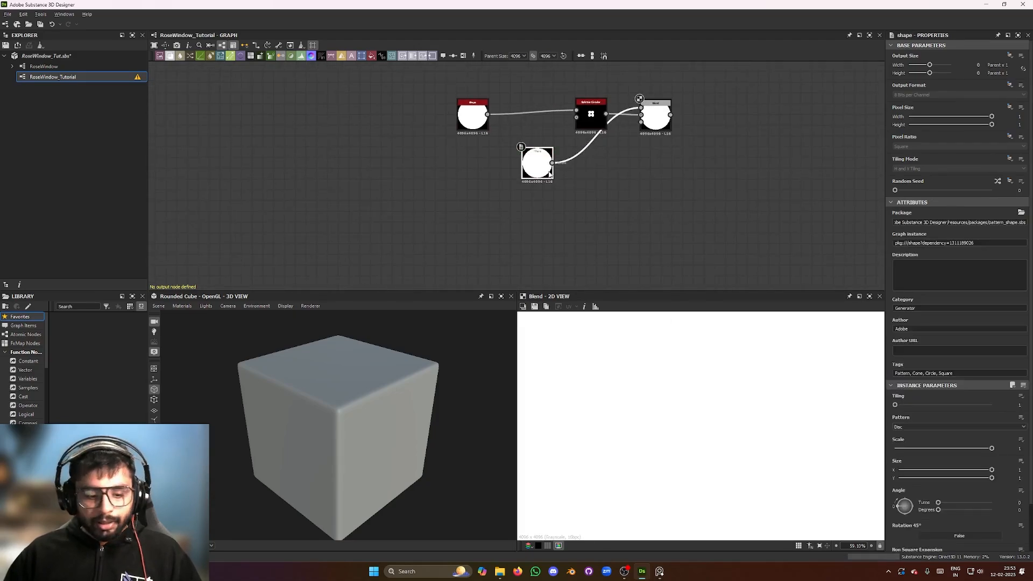
pyautogui.press('space')
pyautogui.press('Escape')
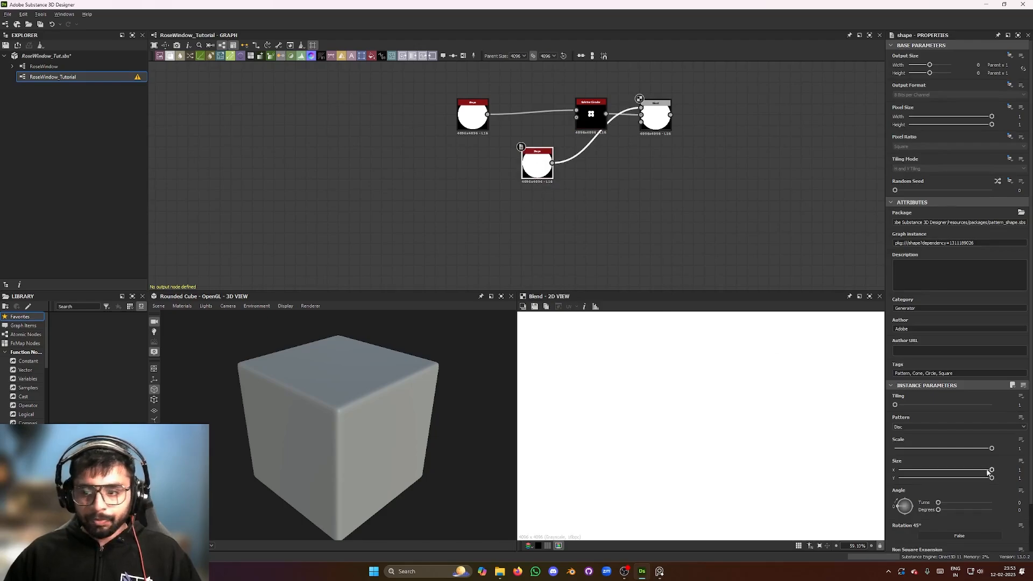
pyautogui.scroll(-2, 932, 396)
pyautogui.moveTo(977, 399); pyautogui.dragTo(896, 409)
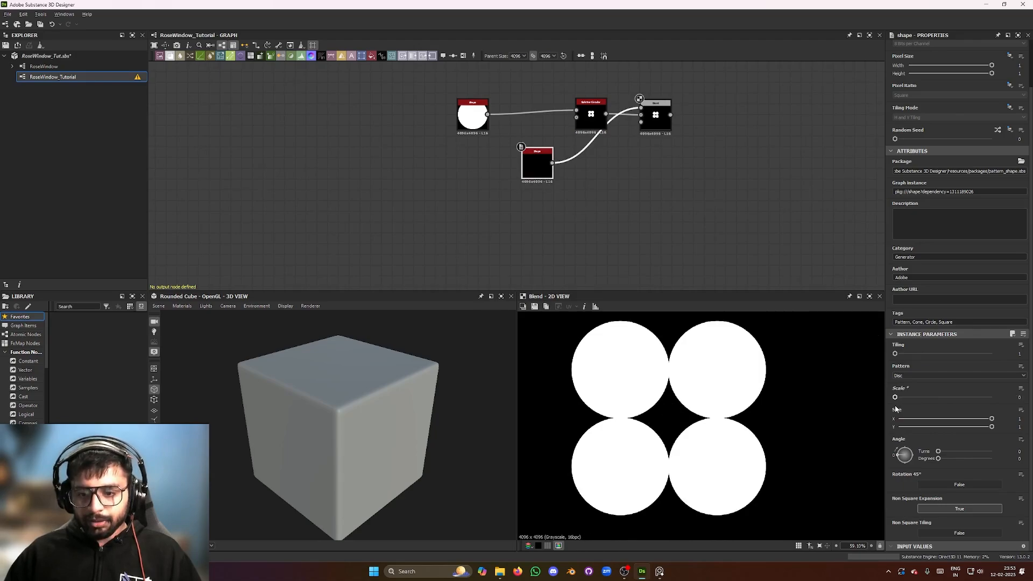
pyautogui.scroll(2, 680, 419)
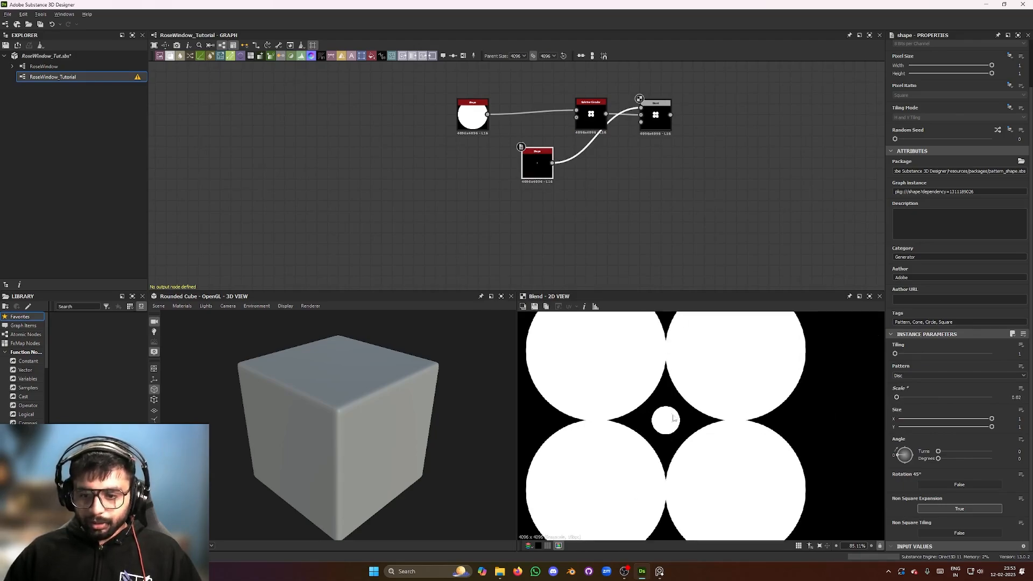
pyautogui.scroll(-1, 673, 423)
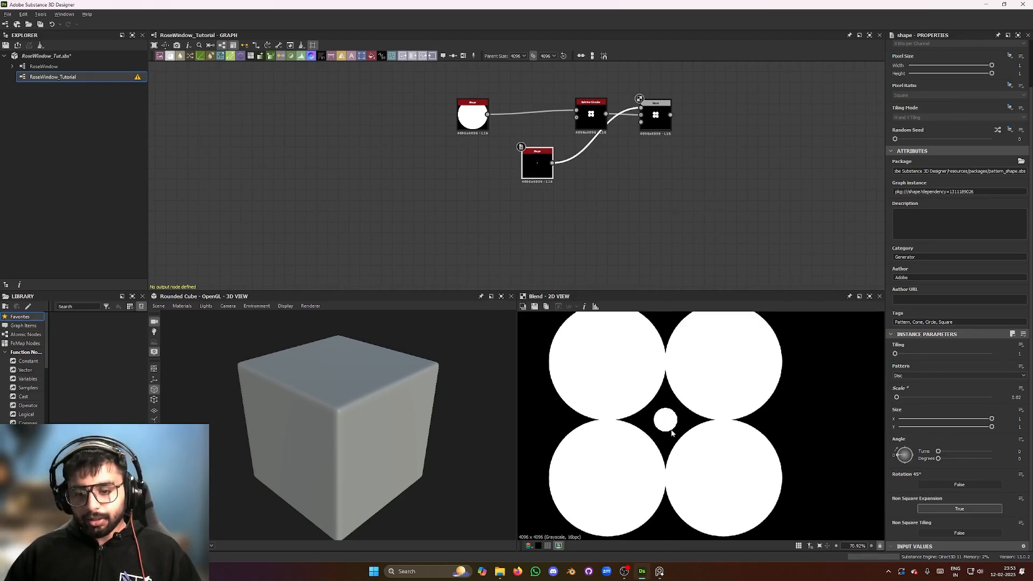
pyautogui.scroll(-1, 686, 420)
pyautogui.moveTo(896, 397); pyautogui.dragTo(902, 398)
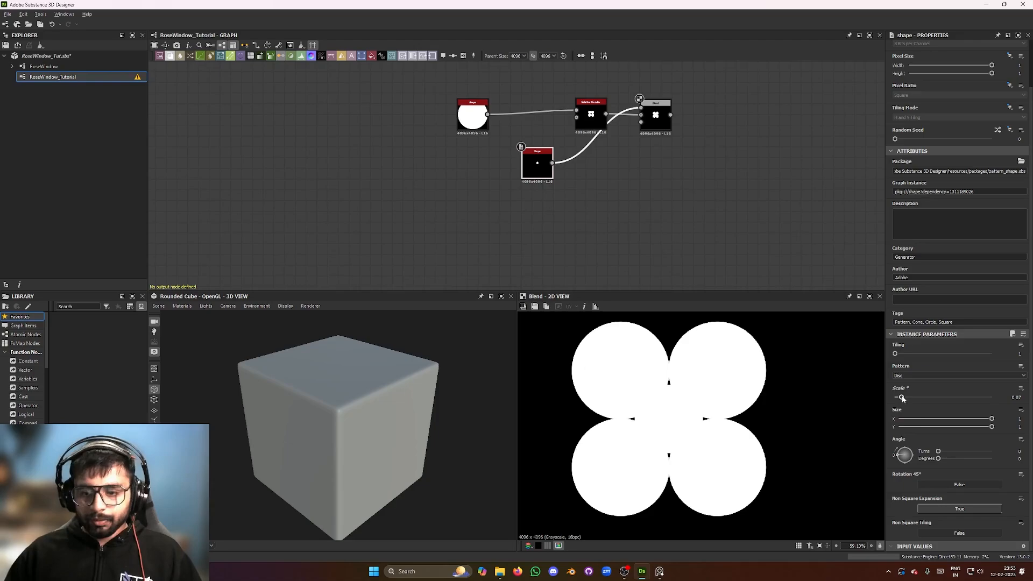
pyautogui.moveTo(903, 398); pyautogui.dragTo(905, 397)
pyautogui.scroll(-10, 673, 434)
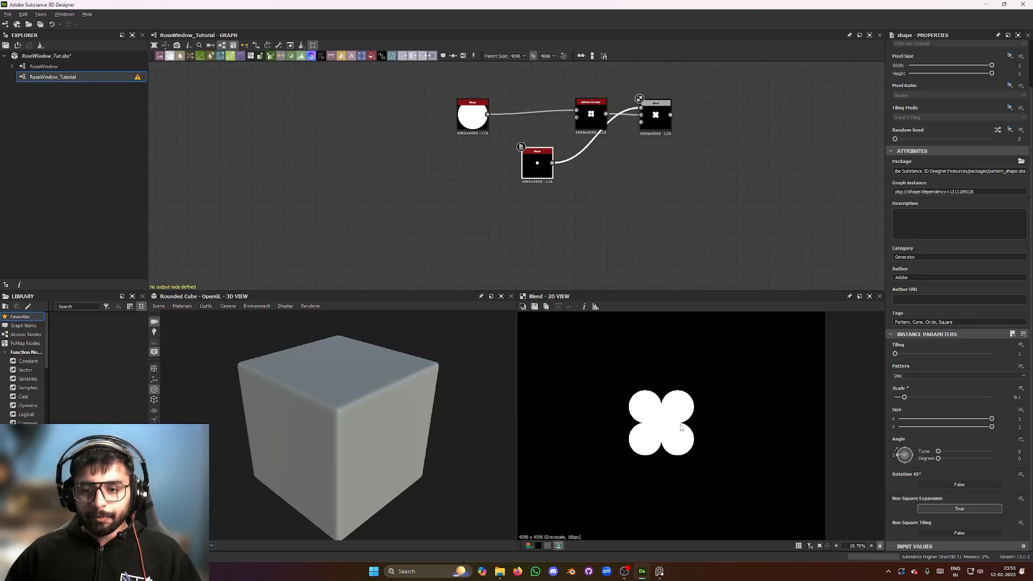
pyautogui.scroll(8, 700, 425)
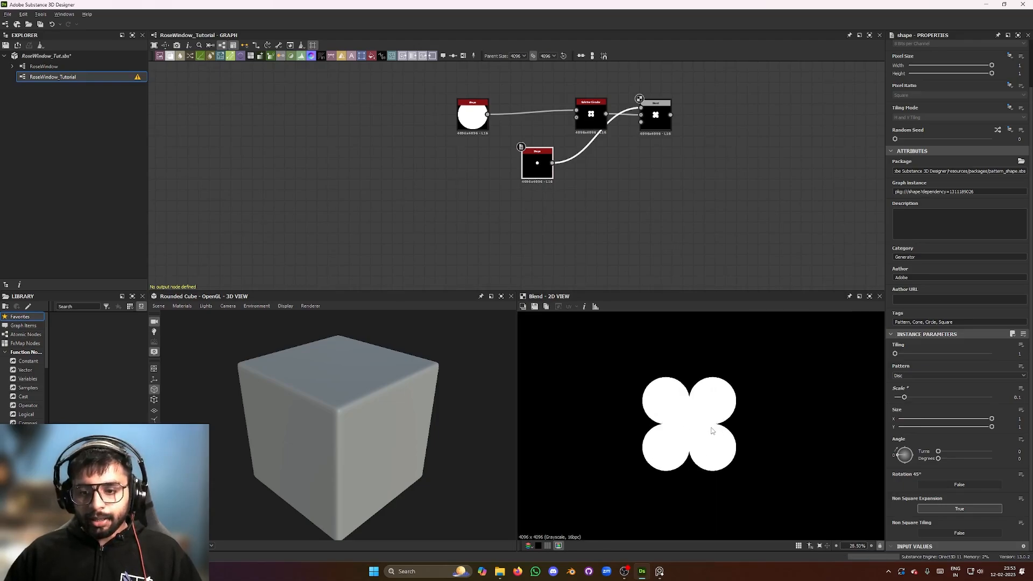
# Set the Splatter Circular node's Radius to 0.06 so the four discs of the quatrefoil overlap more
pyautogui.click(601, 129)
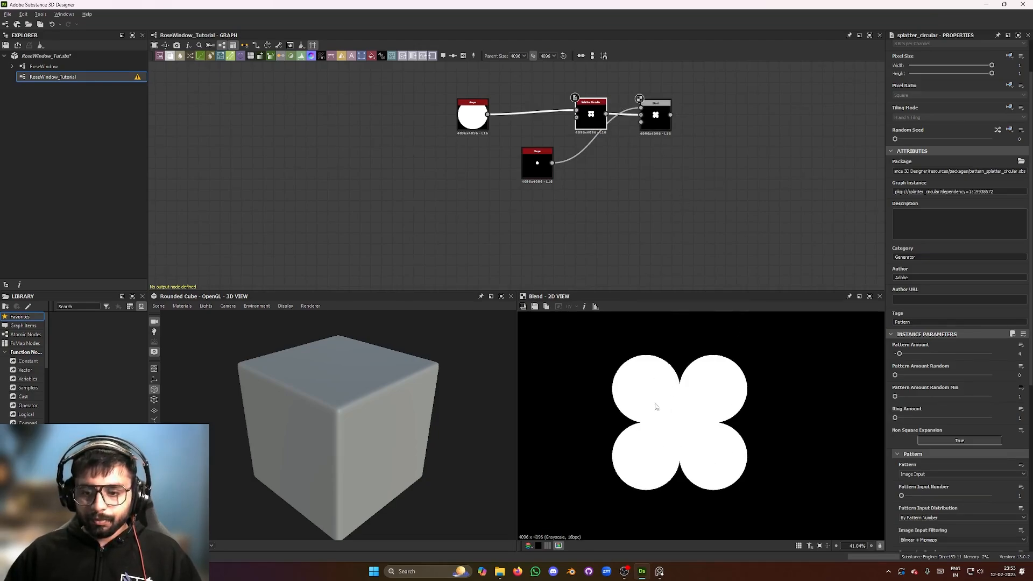
pyautogui.scroll(1, 656, 113)
pyautogui.click(656, 113)
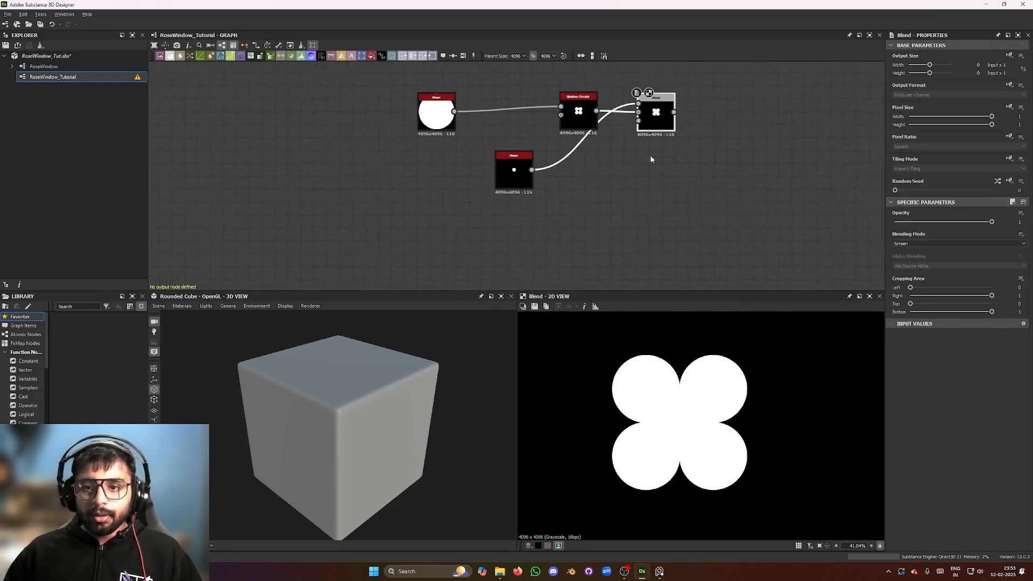
pyautogui.click(579, 116)
pyautogui.scroll(-2, 911, 410)
pyautogui.scroll(-3, 911, 410)
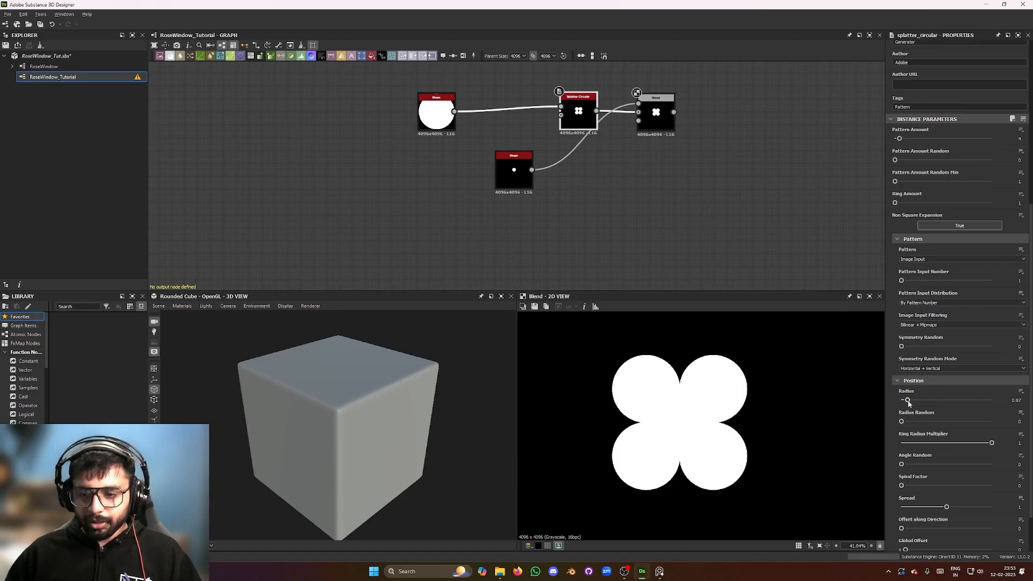
pyautogui.moveTo(908, 403); pyautogui.dragTo(907, 403)
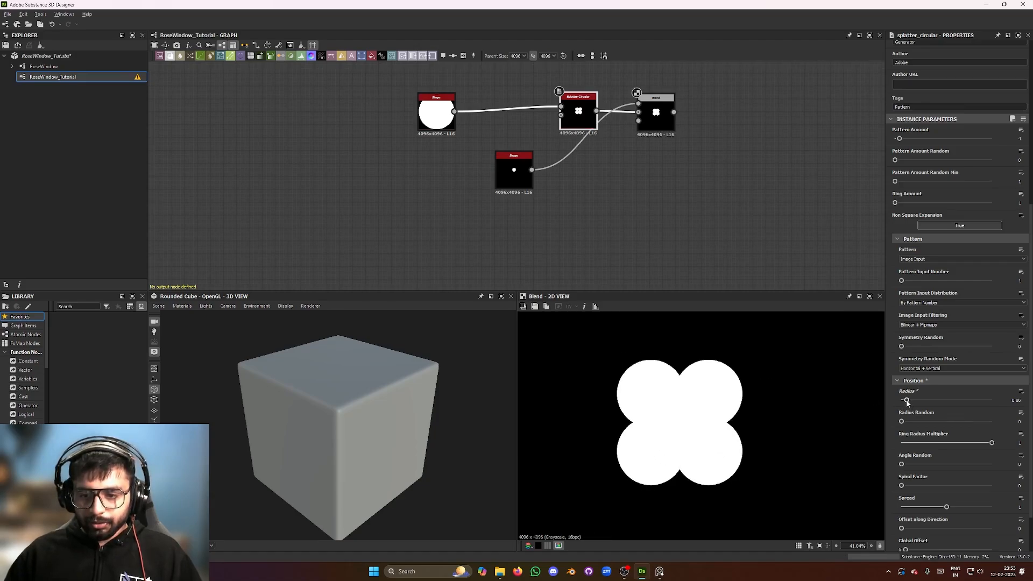
pyautogui.scroll(-2, 700, 409)
pyautogui.moveTo(701, 408); pyautogui.dragTo(683, 384, button='middle')
pyautogui.scroll(2, 698, 403)
pyautogui.scroll(-1, 703, 413)
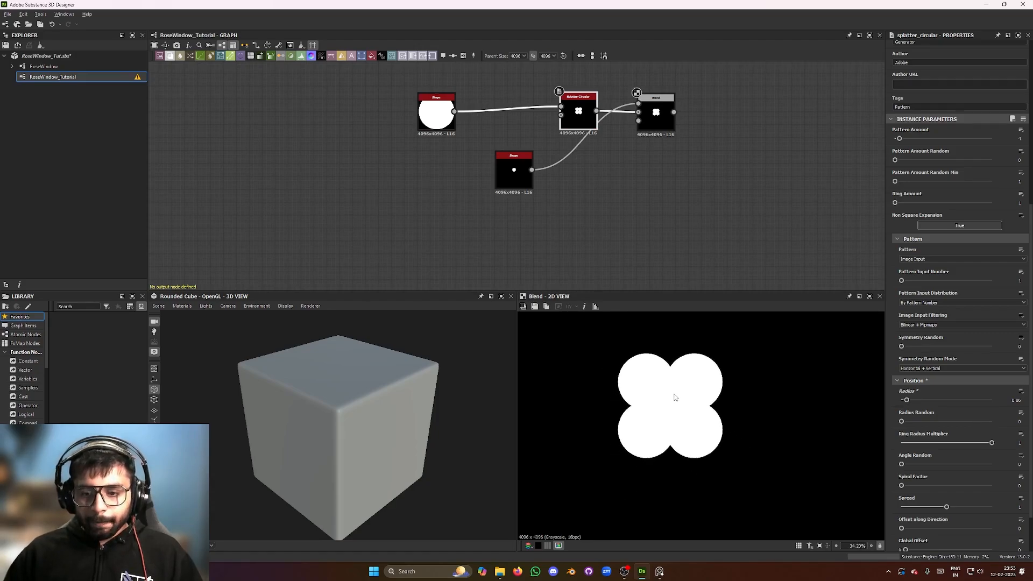
pyautogui.scroll(1, 629, 169)
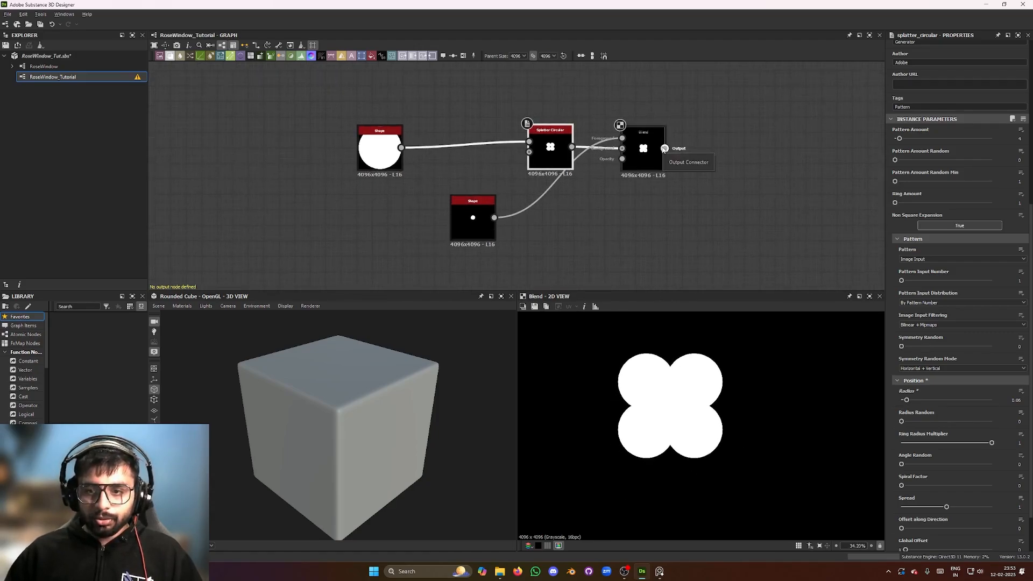
# Set the Splatter Circular node's Ring Rotation to about 43 degrees so the four lobes point up, down, left and right
pyautogui.scroll(-1, 931, 414)
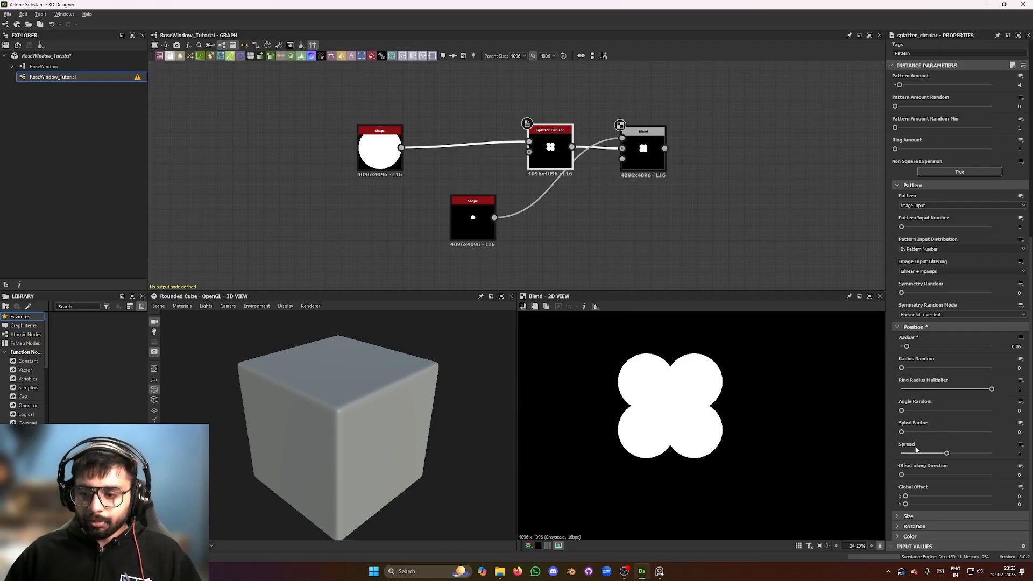
pyautogui.click(915, 527)
pyautogui.scroll(-3, 926, 458)
pyautogui.scroll(-1, 926, 458)
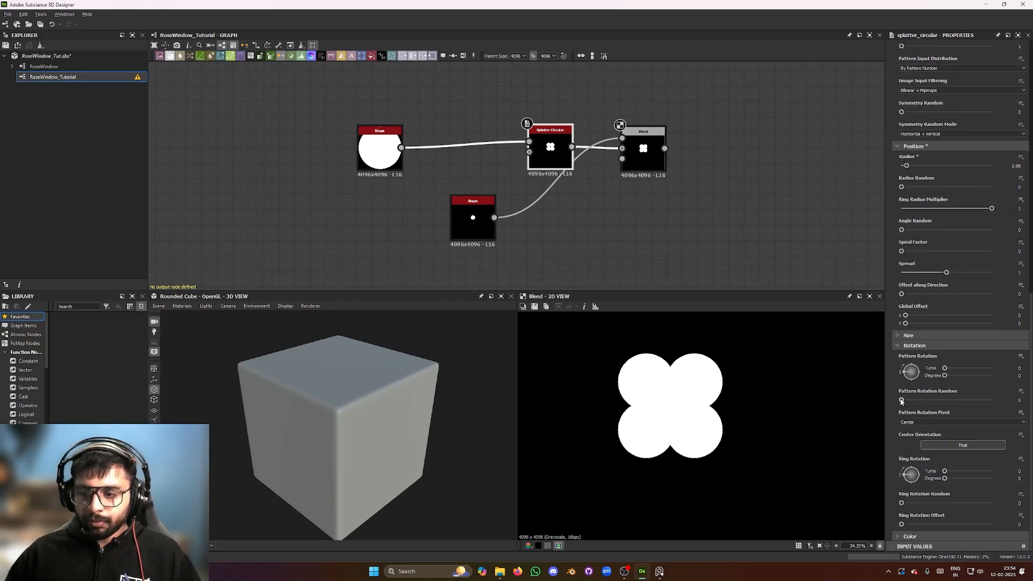
pyautogui.moveTo(945, 375)
pyautogui.mouseDown()
pyautogui.moveTo(959, 376)
pyautogui.moveTo(945, 376)
pyautogui.mouseUp()
pyautogui.hotkey('ctrl', 'z')
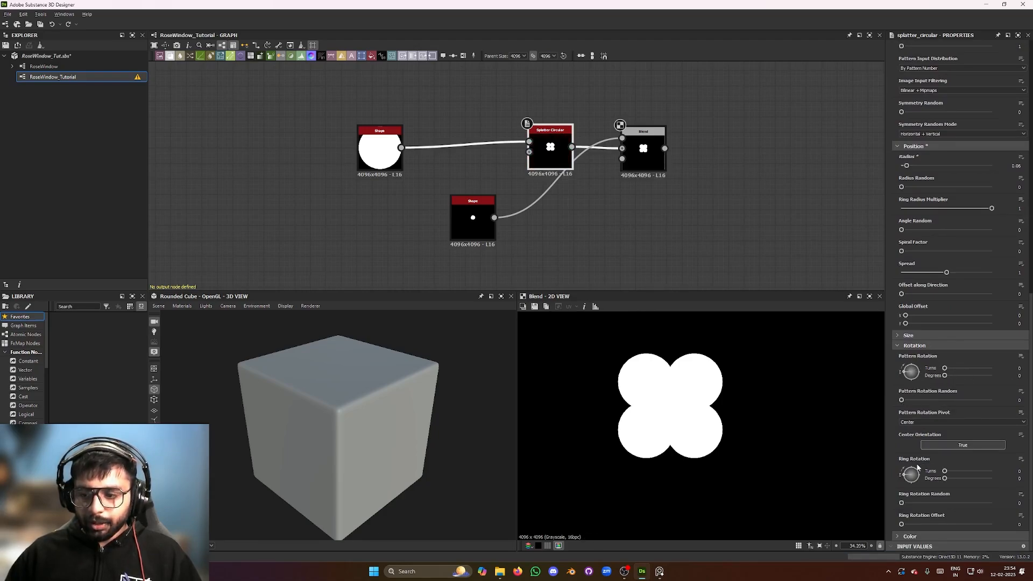
pyautogui.moveTo(947, 472); pyautogui.dragTo(952, 476)
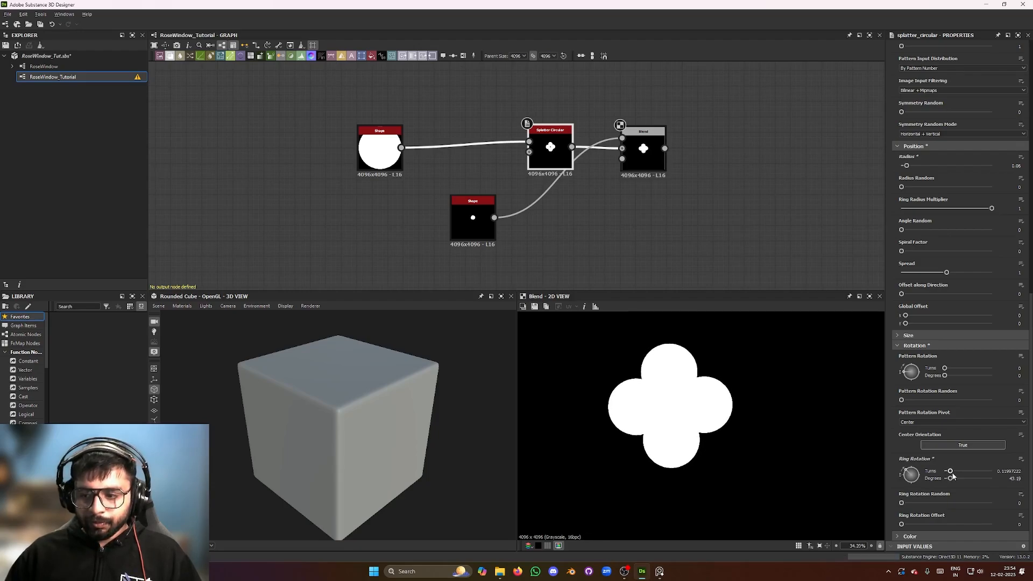
pyautogui.scroll(5, 697, 401)
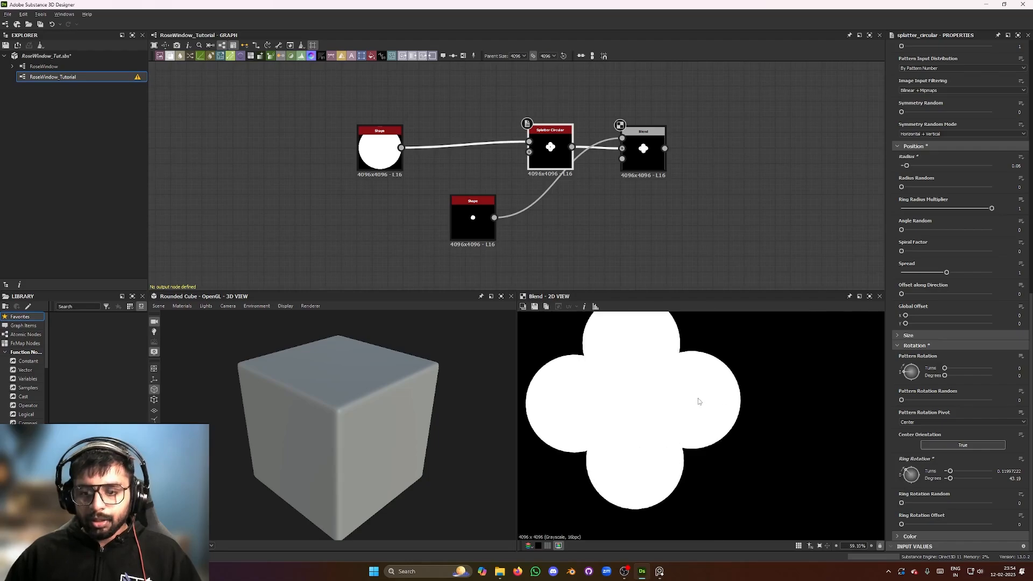
pyautogui.scroll(-3, 744, 425)
pyautogui.scroll(-3, 732, 407)
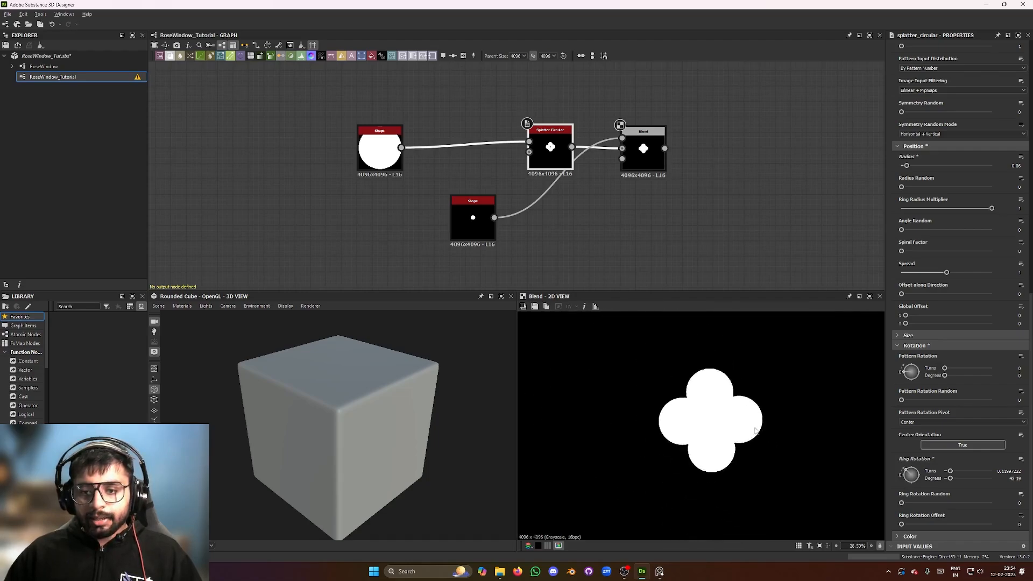
pyautogui.scroll(2, 715, 407)
pyautogui.moveTo(720, 406); pyautogui.dragTo(657, 384, button='middle')
pyautogui.scroll(1, 672, 391)
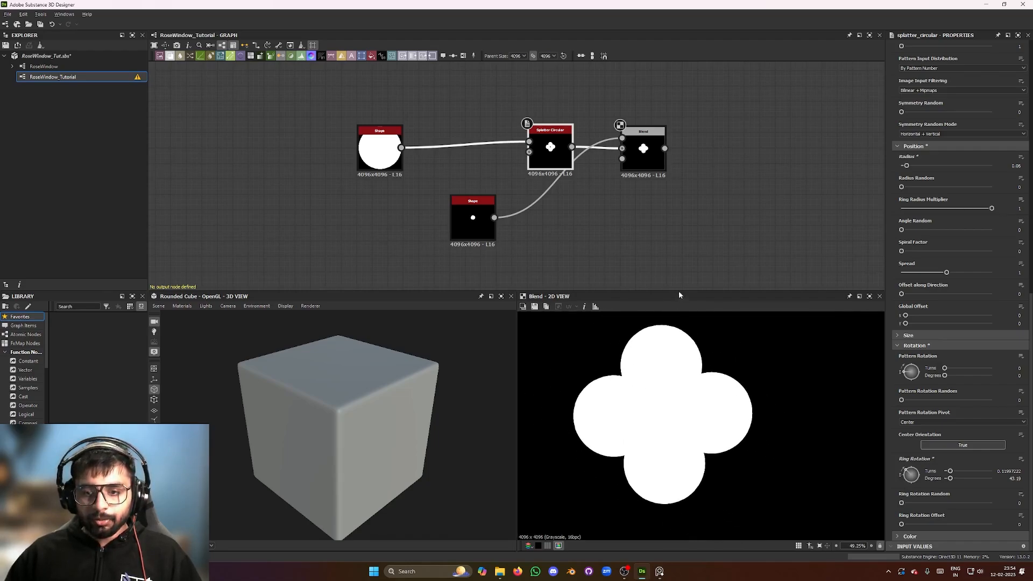
# Switch to the reference board, trace a second red outline around the central quatrefoil's upper lobe, and return to Substance 3D Designer
pyautogui.click(668, 574)
pyautogui.scroll(2, 487, 269)
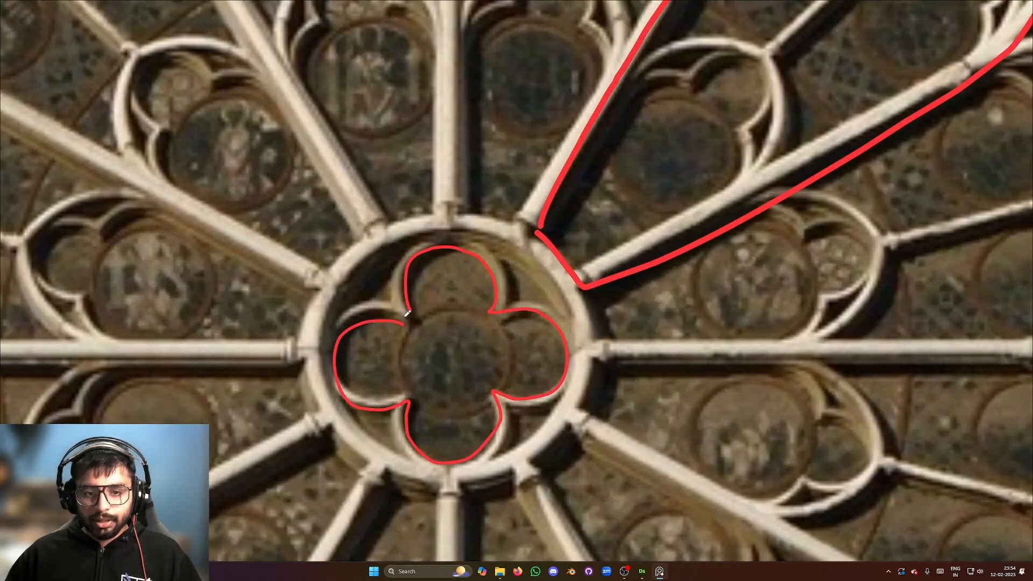
pyautogui.moveTo(400, 305)
pyautogui.mouseDown()
pyautogui.moveTo(393, 267)
pyautogui.moveTo(435, 233)
pyautogui.moveTo(491, 243)
pyautogui.moveTo(511, 278)
pyautogui.moveTo(504, 299)
pyautogui.mouseUp()
pyautogui.scroll(-3, 485, 350)
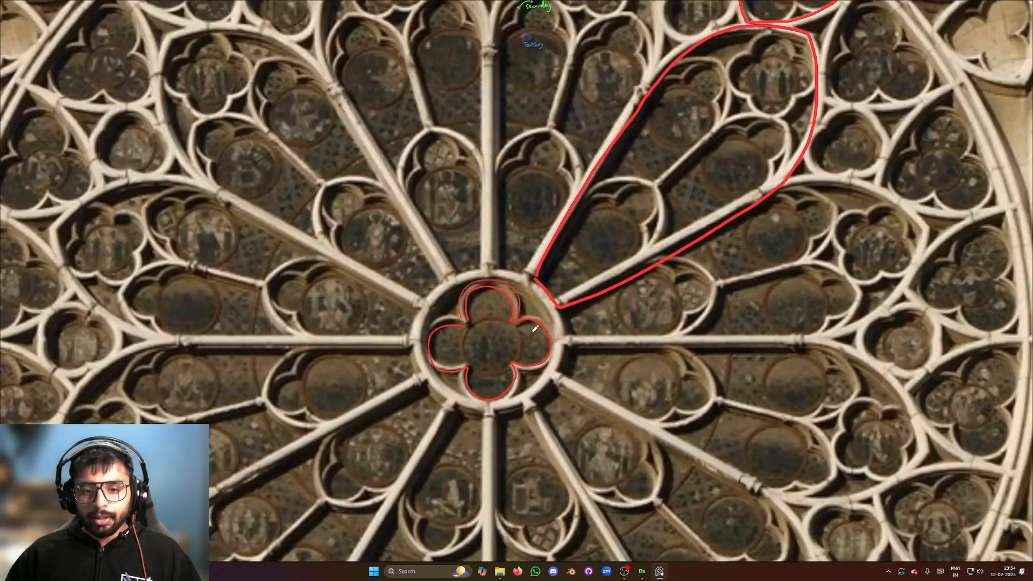
pyautogui.scroll(2, 530, 344)
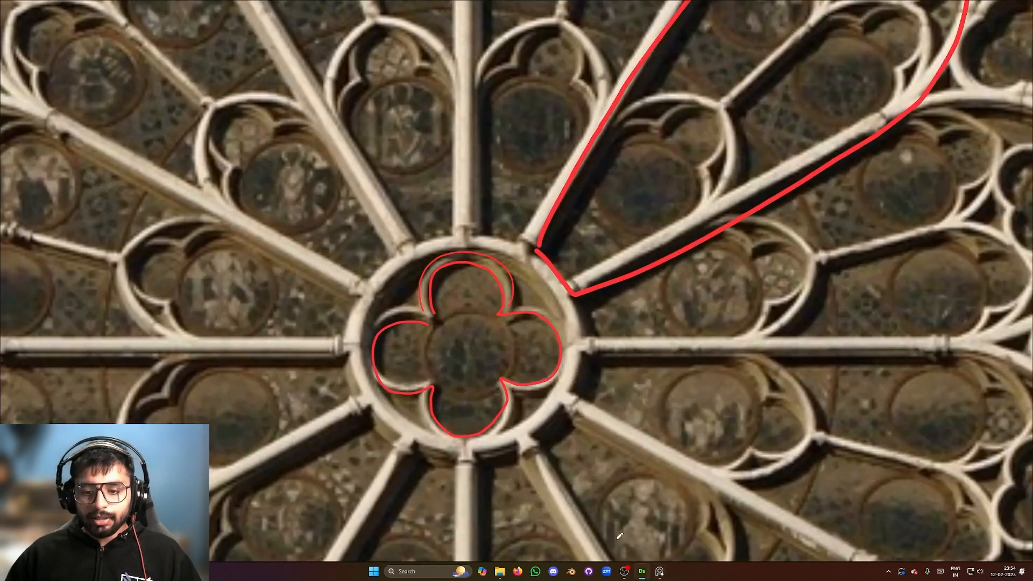
pyautogui.hotkey('alt', 'Tab')
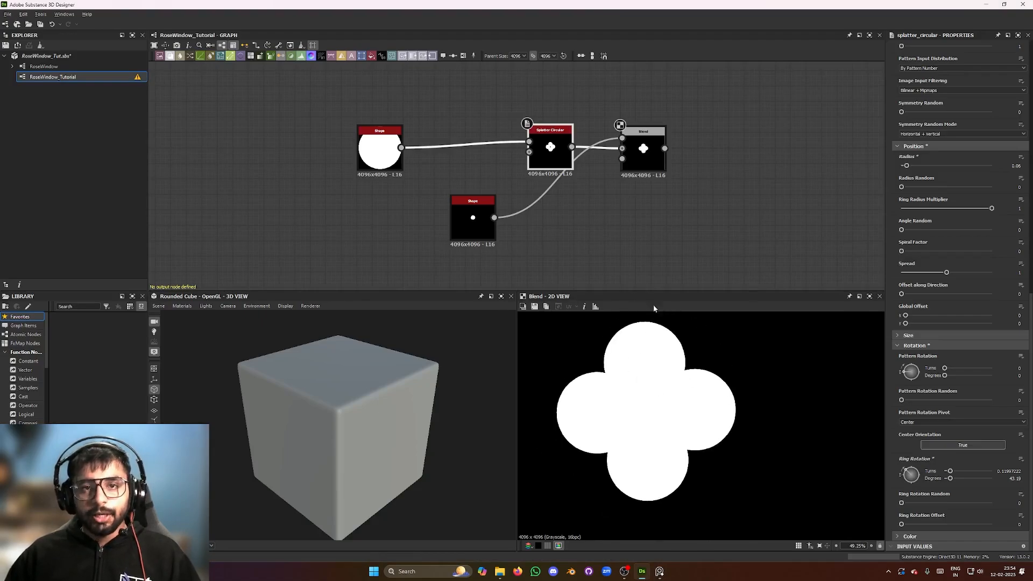
# Add an Edge Detect node to the right of the Blend node, fed by the Blend output
pyautogui.moveTo(679, 169); pyautogui.dragTo(524, 186, button='middle')
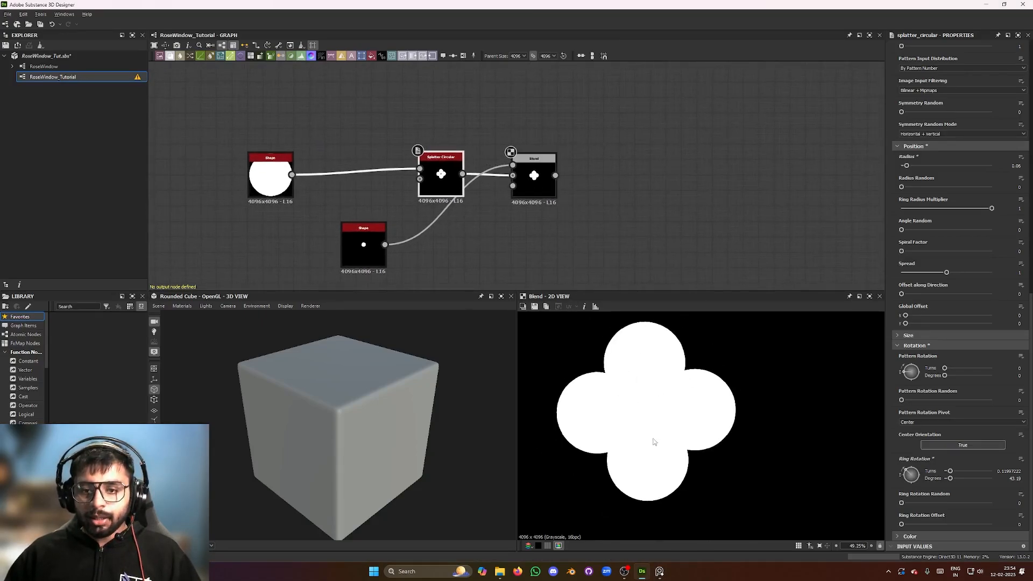
pyautogui.scroll(1, 656, 442)
pyautogui.scroll(-2, 664, 449)
pyautogui.scroll(1, 671, 477)
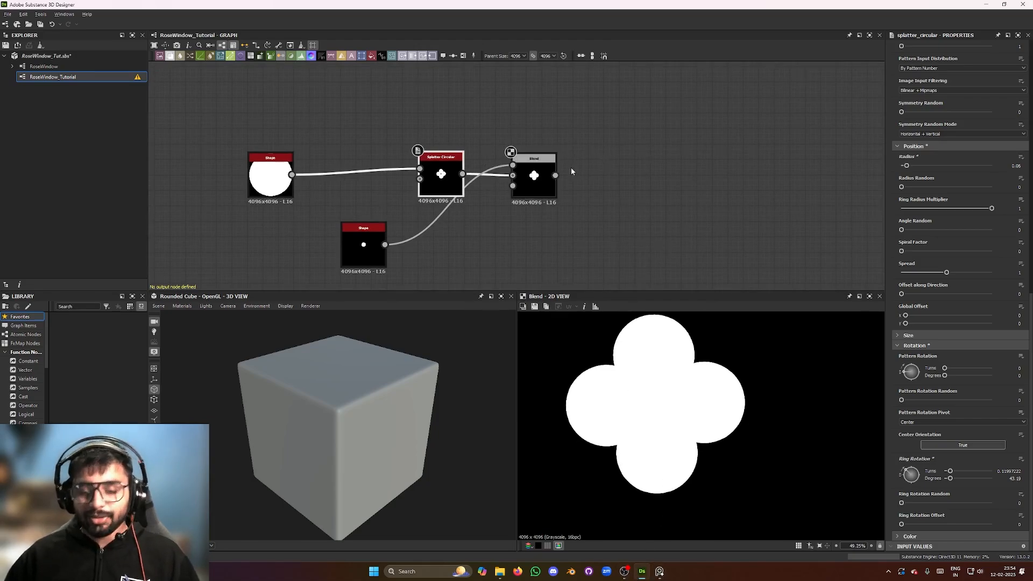
pyautogui.moveTo(577, 180); pyautogui.dragTo(581, 180, button='middle')
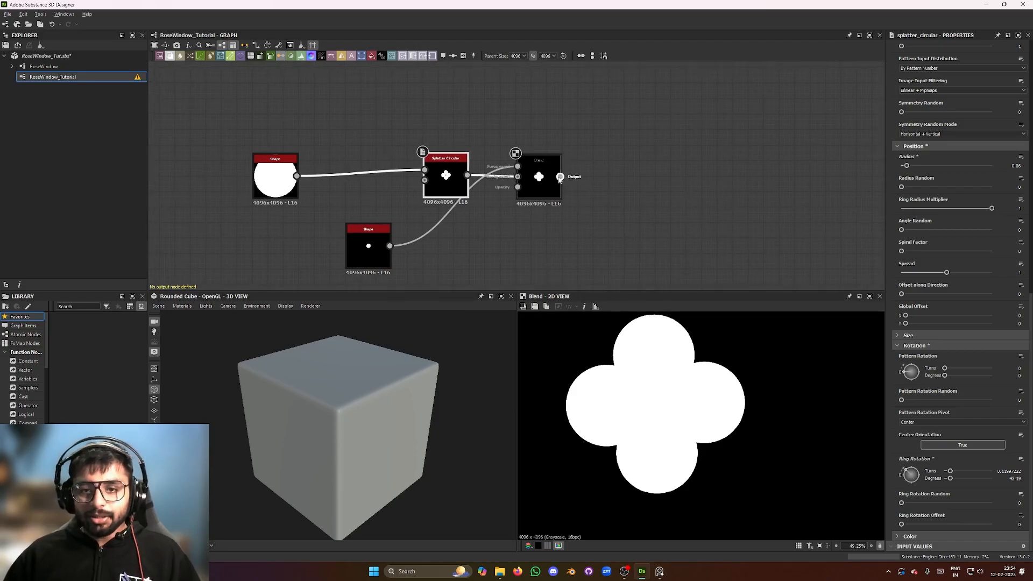
pyautogui.moveTo(560, 176); pyautogui.dragTo(607, 175)
pyautogui.write('esd')
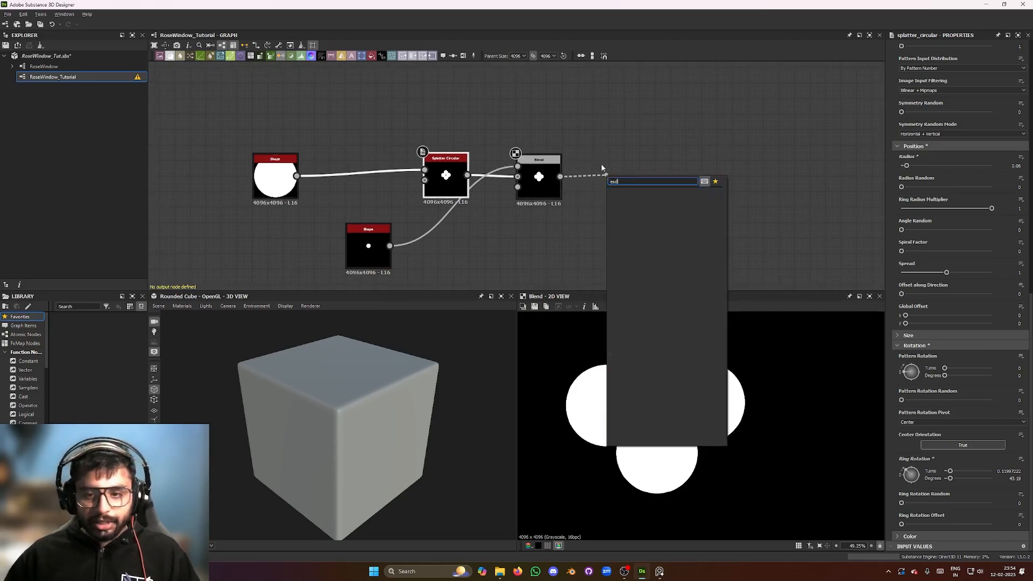
pyautogui.press('BackSpace')
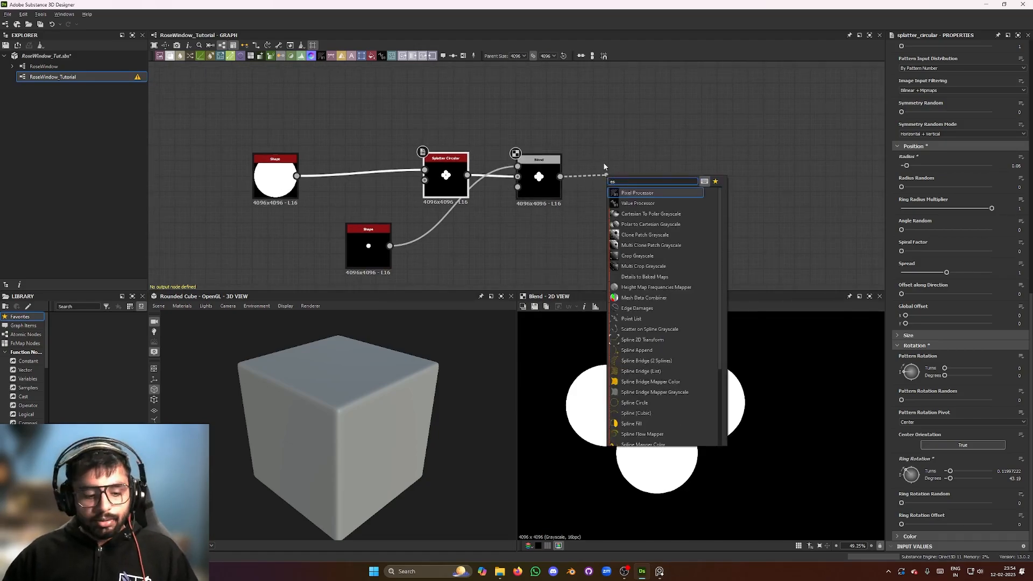
pyautogui.press('BackSpace')
pyautogui.write('dge')
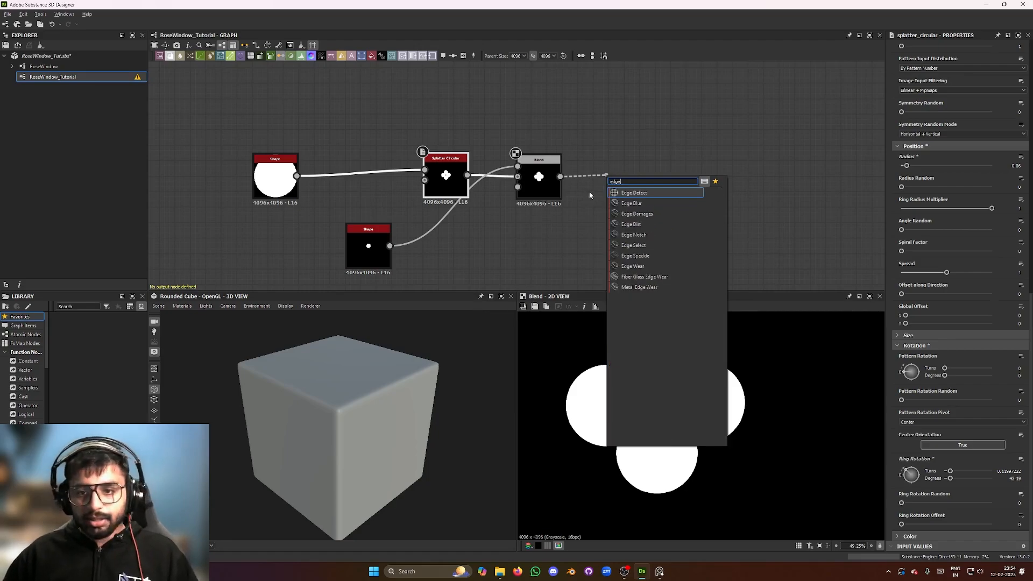
pyautogui.click(614, 195)
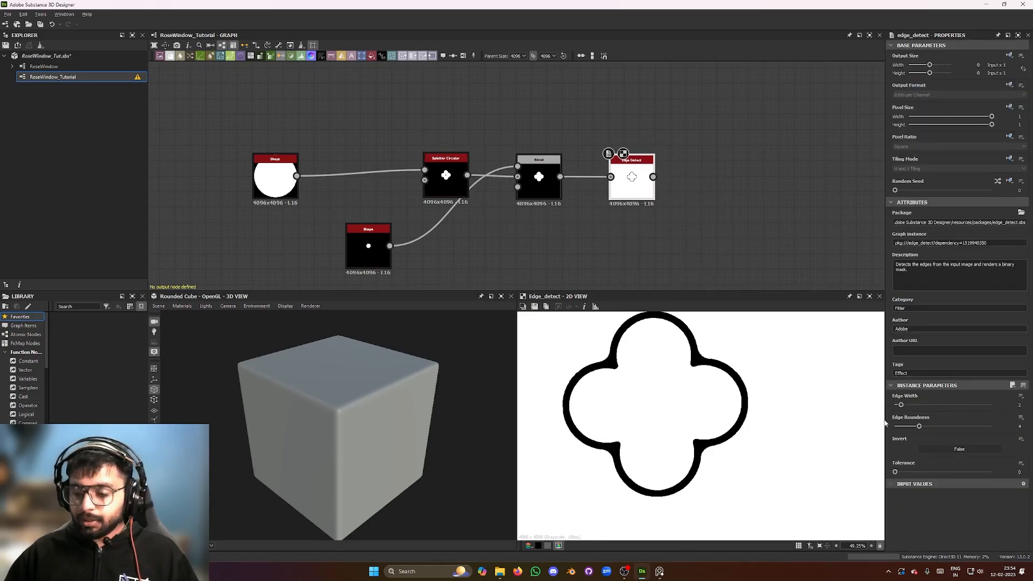
# Set the Edge Detect node's Invert option to True to get a white outline on black
pyautogui.scroll(-4, 748, 278)
pyautogui.scroll(3, 678, 268)
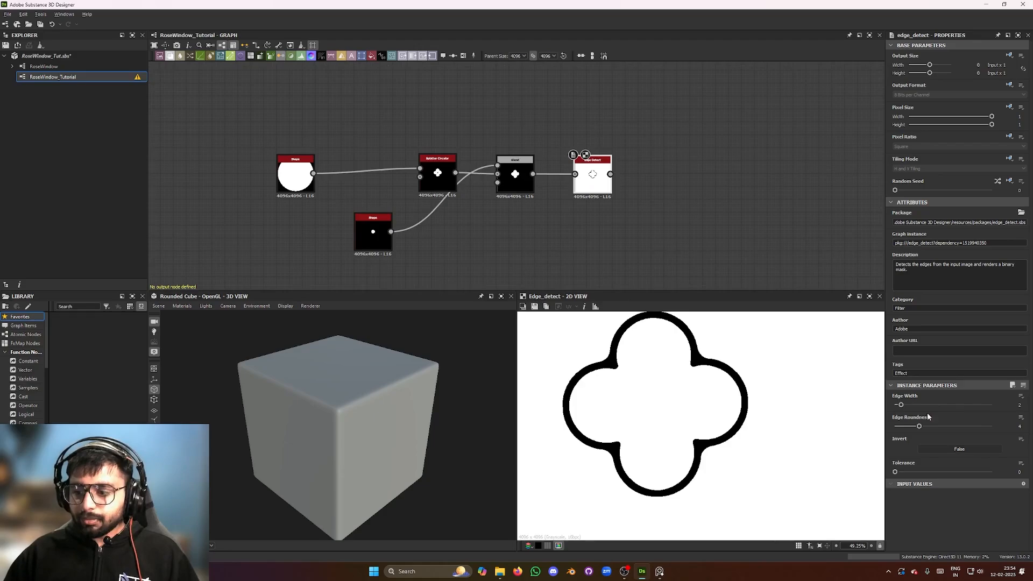
pyautogui.scroll(-3, 667, 372)
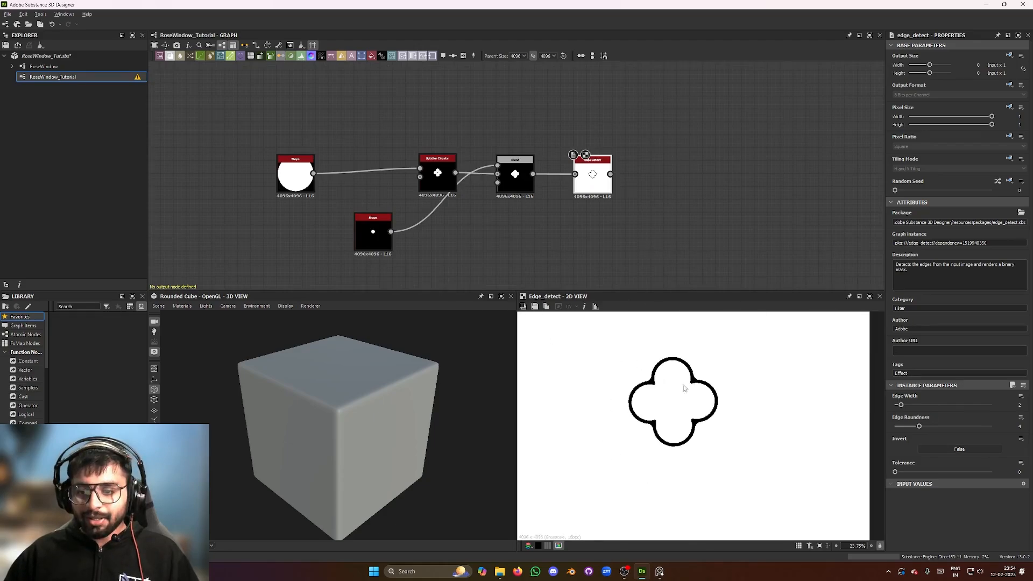
pyautogui.scroll(2, 640, 416)
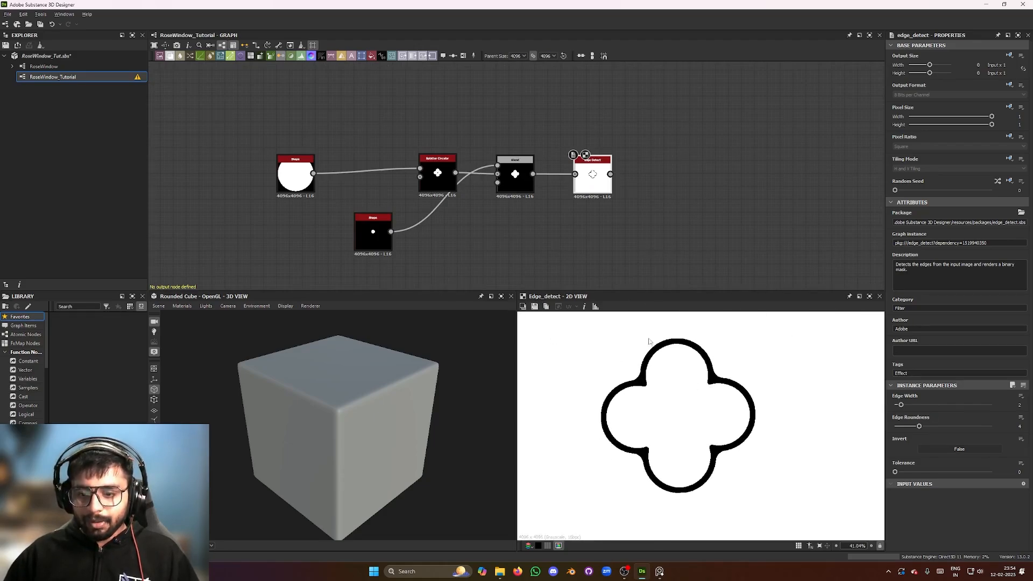
pyautogui.scroll(1, 757, 417)
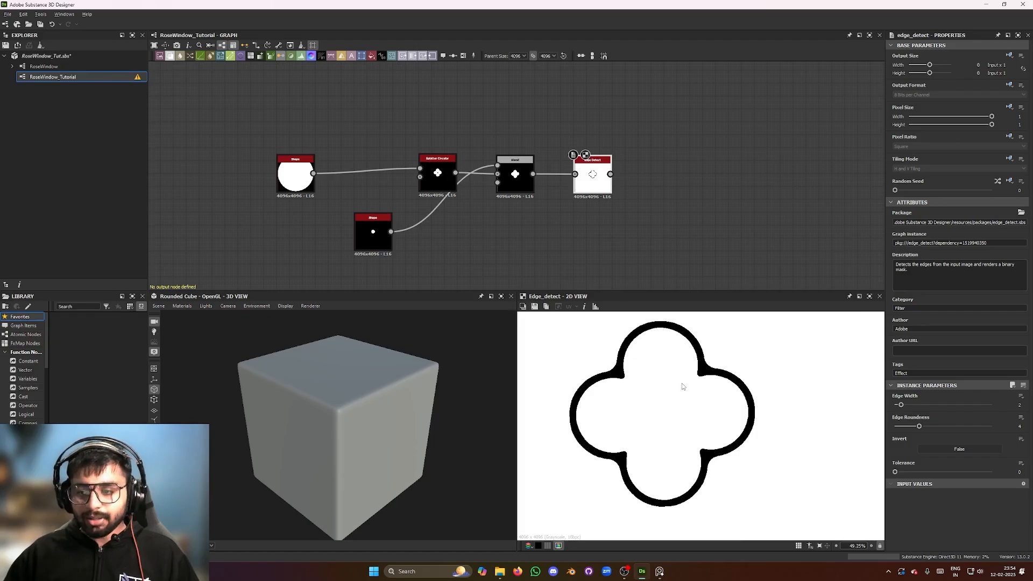
pyautogui.scroll(-1, 692, 383)
pyautogui.moveTo(700, 385); pyautogui.dragTo(710, 394, button='middle')
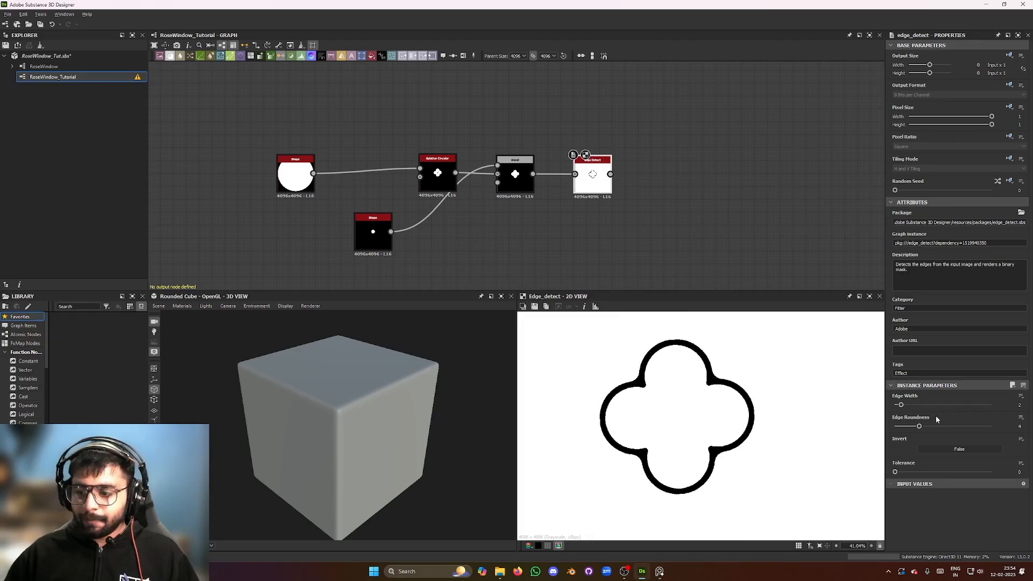
pyautogui.click(941, 450)
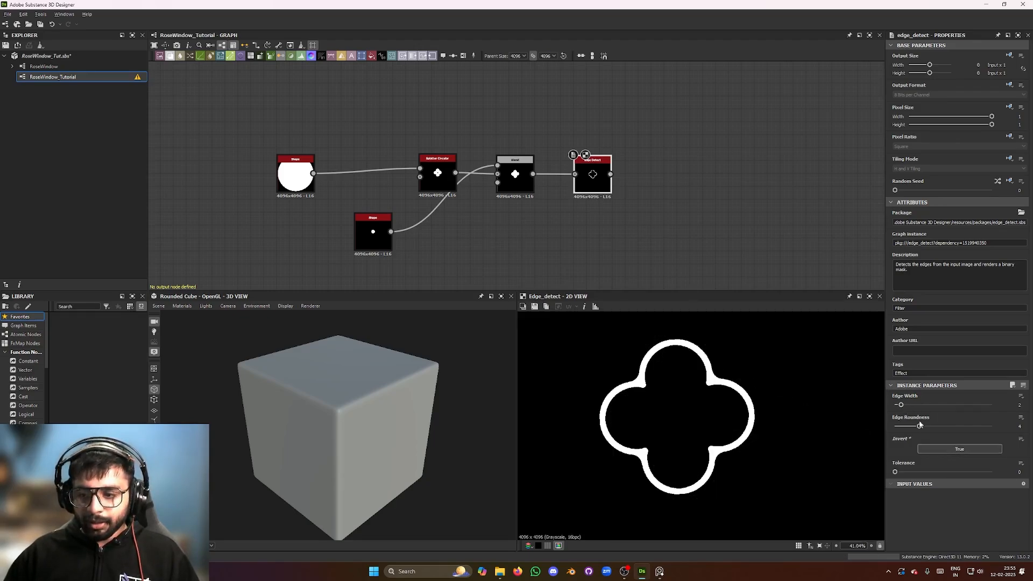
# Set the Edge Detect node's Edge Roundness to 0 and its Edge Width to 2.24
pyautogui.moveTo(920, 429); pyautogui.dragTo(895, 432)
pyautogui.scroll(1, 686, 384)
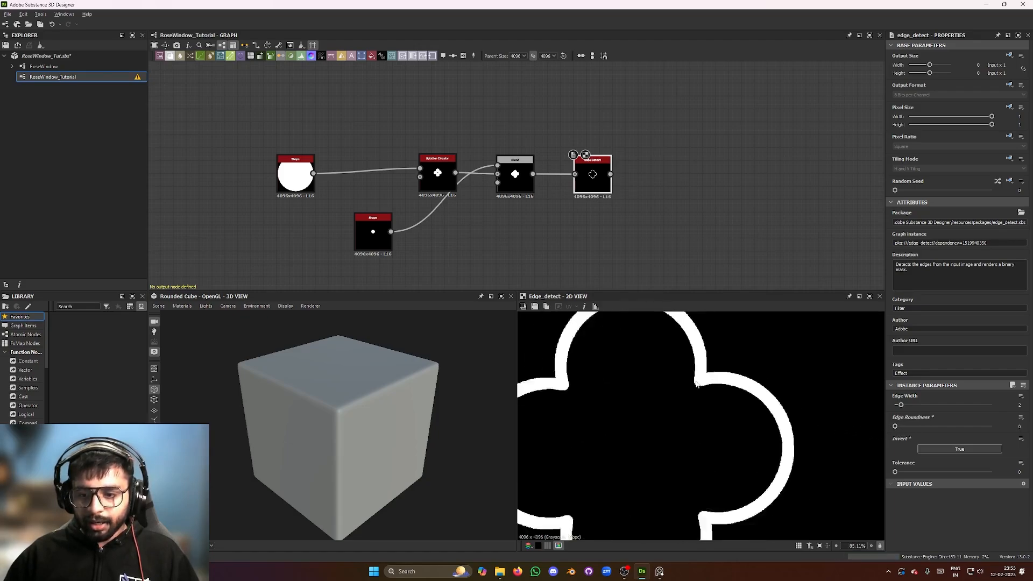
pyautogui.scroll(-1, 686, 384)
pyautogui.scroll(1, 686, 387)
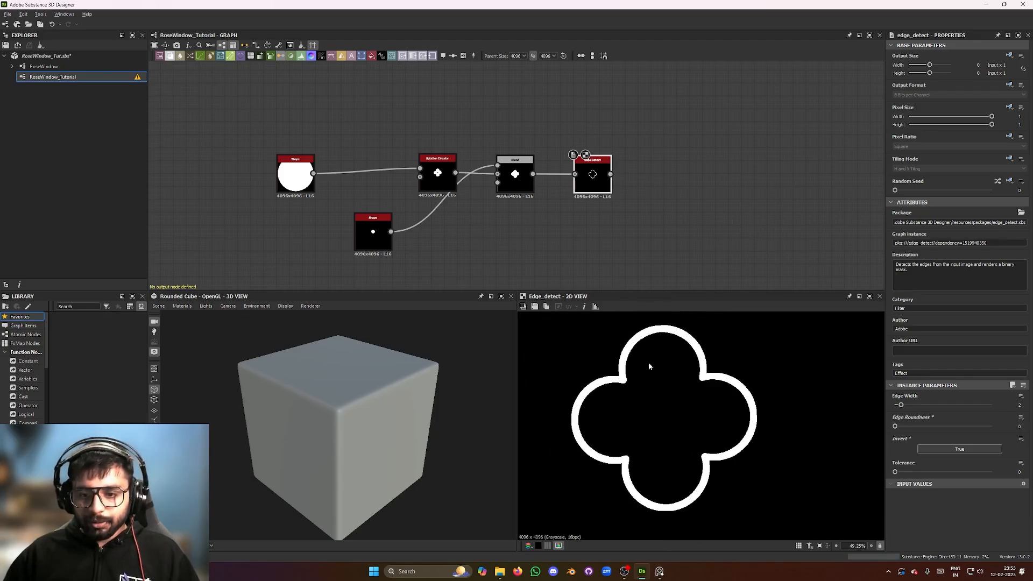
pyautogui.moveTo(664, 397); pyautogui.dragTo(688, 372, button='middle')
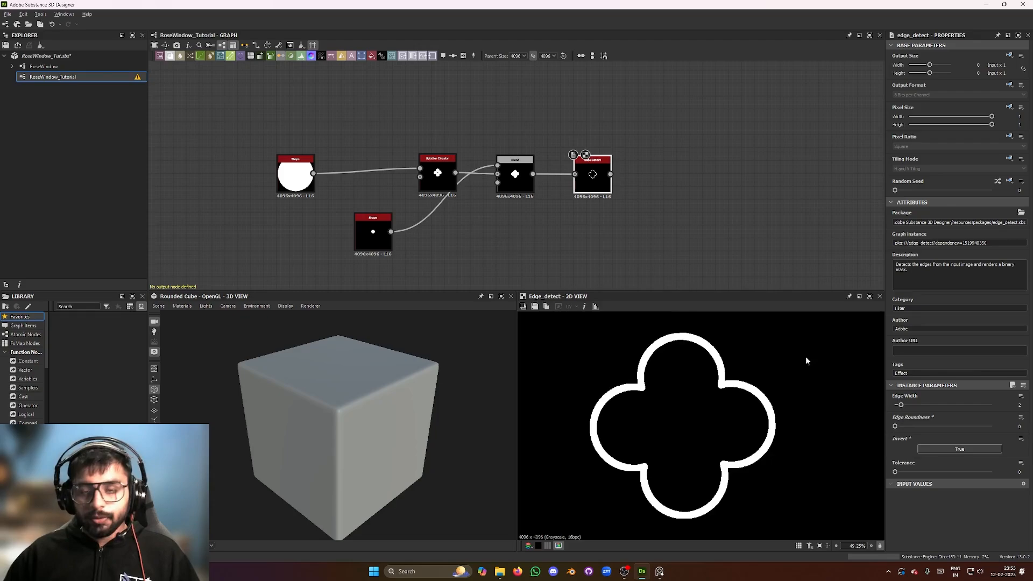
pyautogui.moveTo(901, 404)
pyautogui.mouseDown()
pyautogui.moveTo(930, 408)
pyautogui.moveTo(904, 412)
pyautogui.mouseUp()
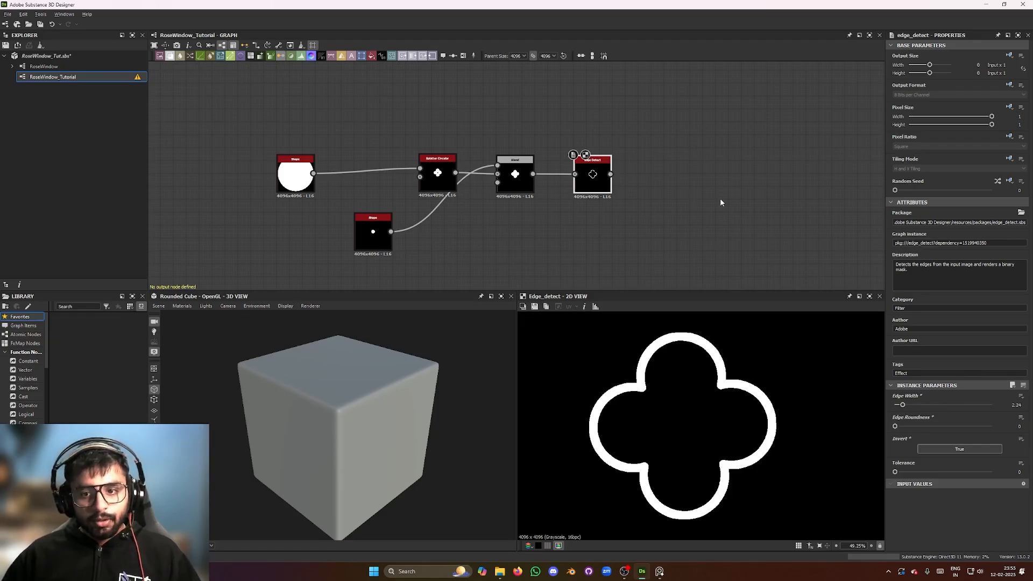
# Switch to the reference board, turn off its maximized mode so it floats over Substance 3D Designer, and frame the annotated primary and secondary tracery
pyautogui.hotkey('alt', 'Tab')
pyautogui.scroll(-8, 637, 192)
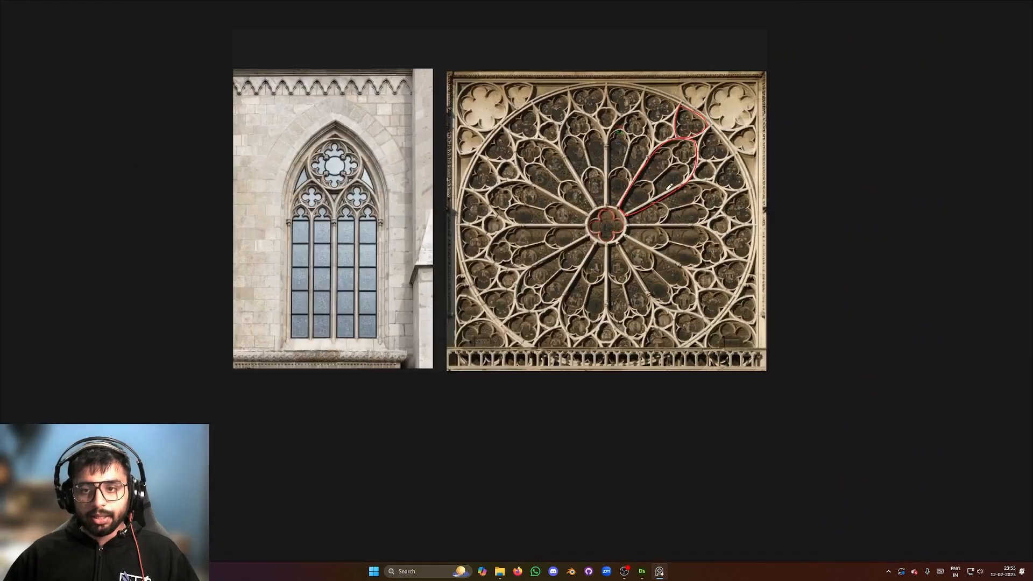
pyautogui.scroll(10, 669, 186)
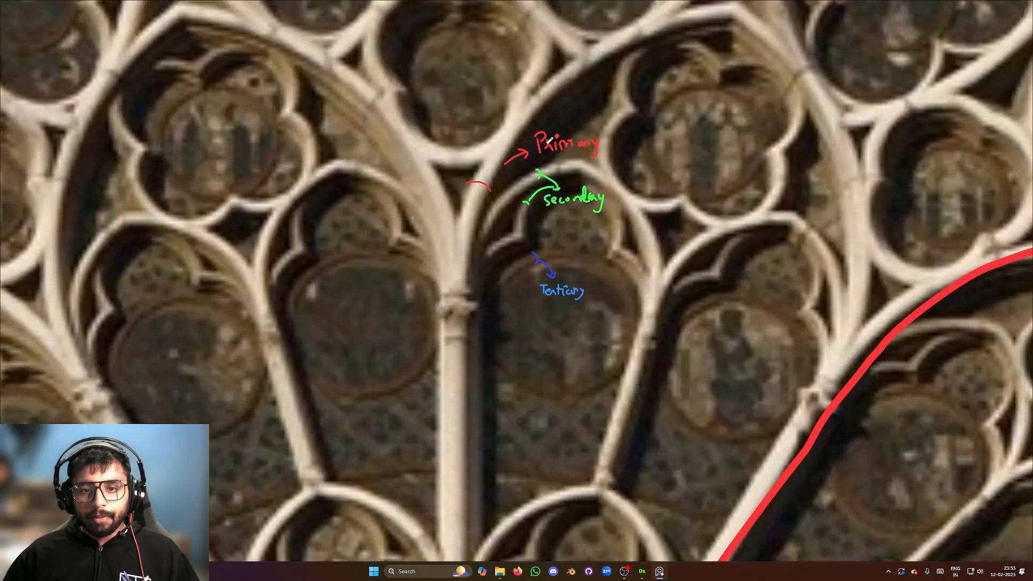
pyautogui.scroll(5, 549, 140)
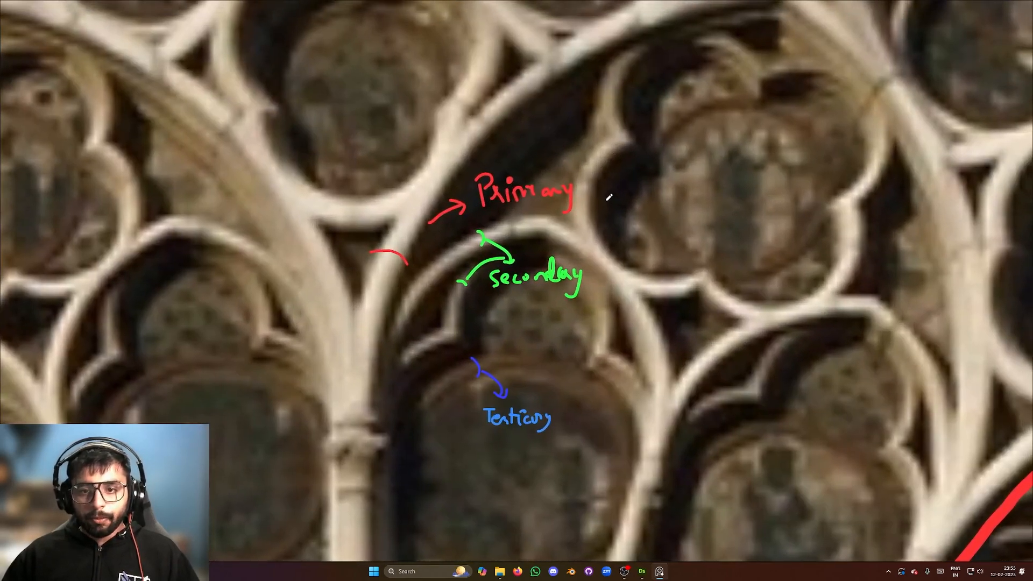
pyautogui.hotkey('alt', 'Tab')
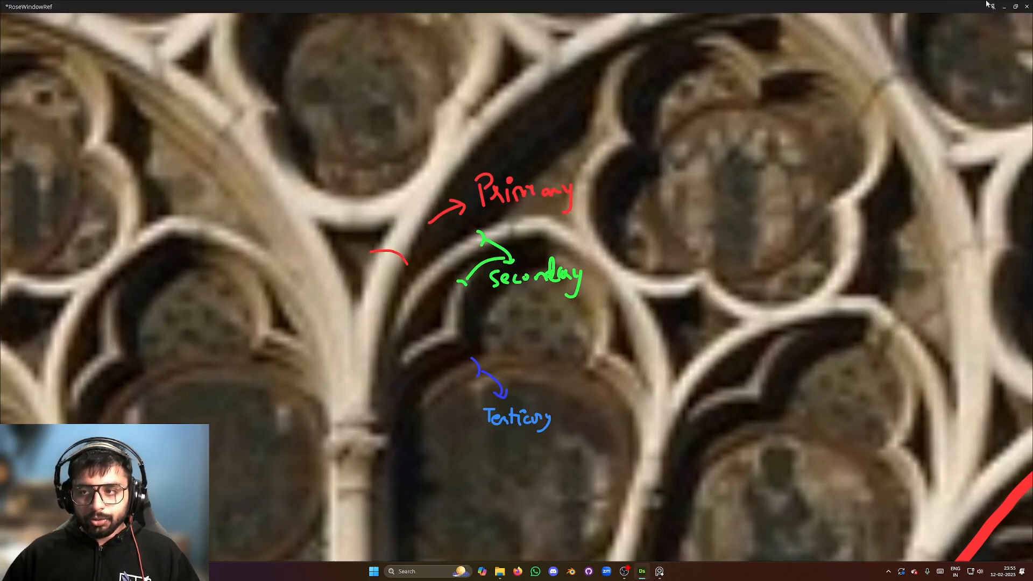
pyautogui.hotkey('ctrl', 'f')
pyautogui.scroll(-10, 239, 242)
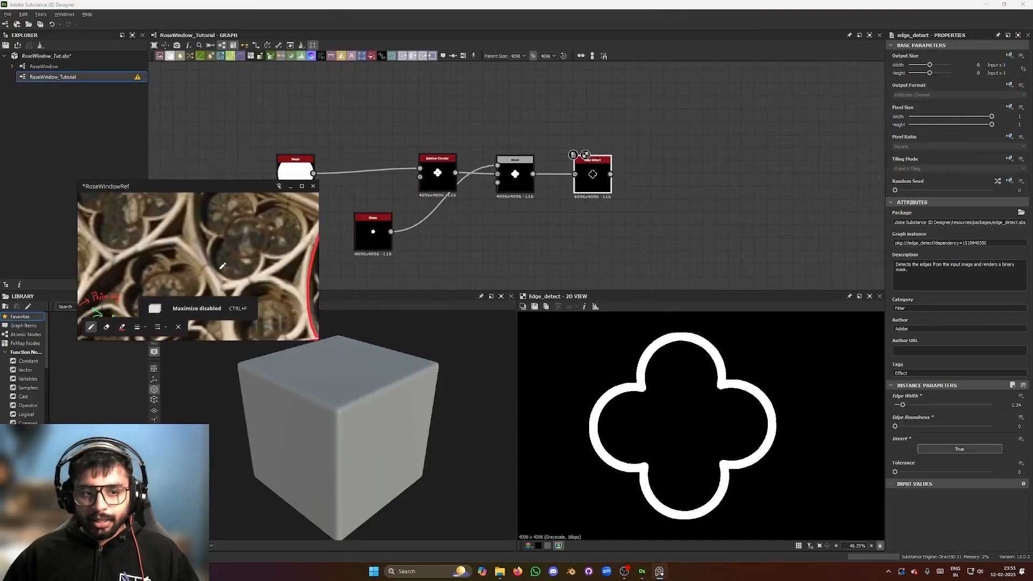
pyautogui.scroll(5, 277, 274)
pyautogui.moveTo(277, 257); pyautogui.dragTo(312, 230, button='middle')
pyautogui.scroll(1, 618, 225)
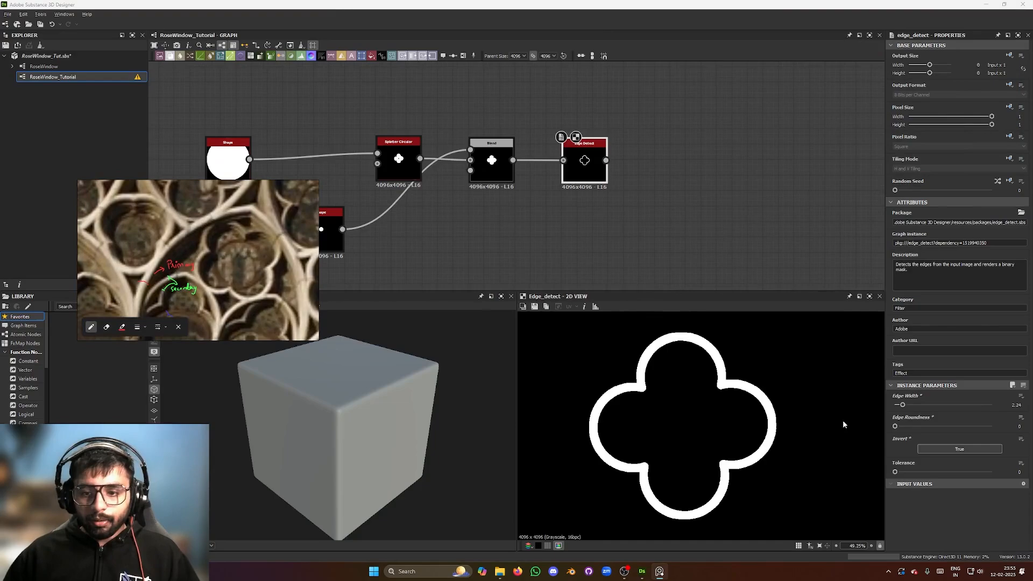
# Set the Edge Detect node's Edge Width to 2
pyautogui.scroll(-3, 807, 425)
pyautogui.scroll(1, 780, 431)
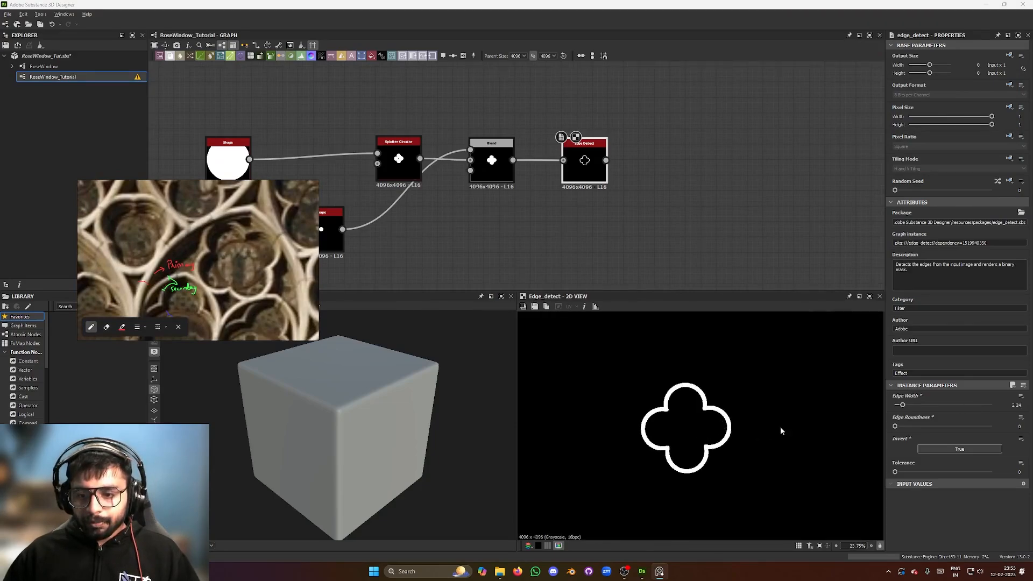
pyautogui.scroll(-2, 729, 417)
pyautogui.scroll(1, 730, 416)
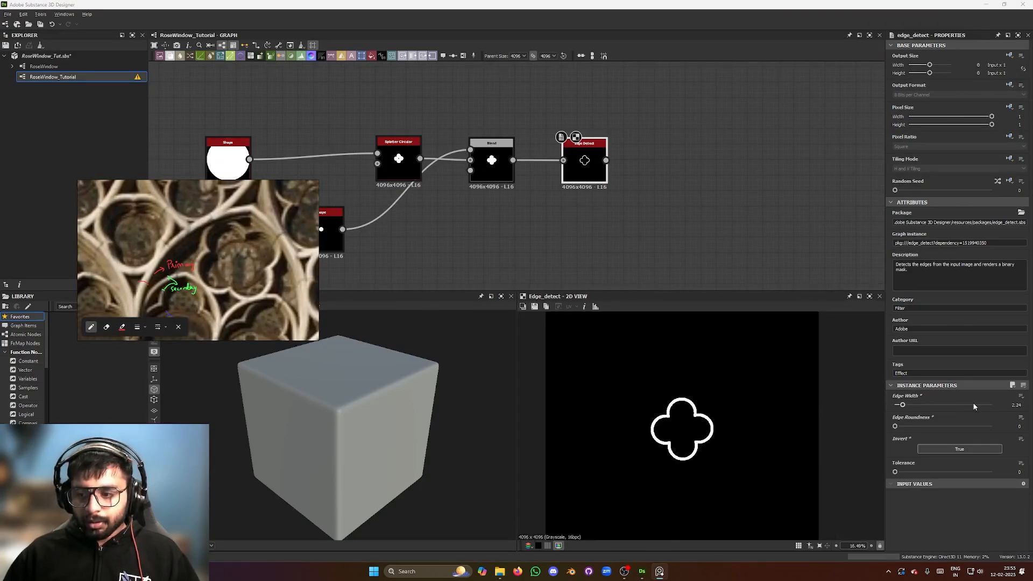
pyautogui.doubleClick(1011, 406)
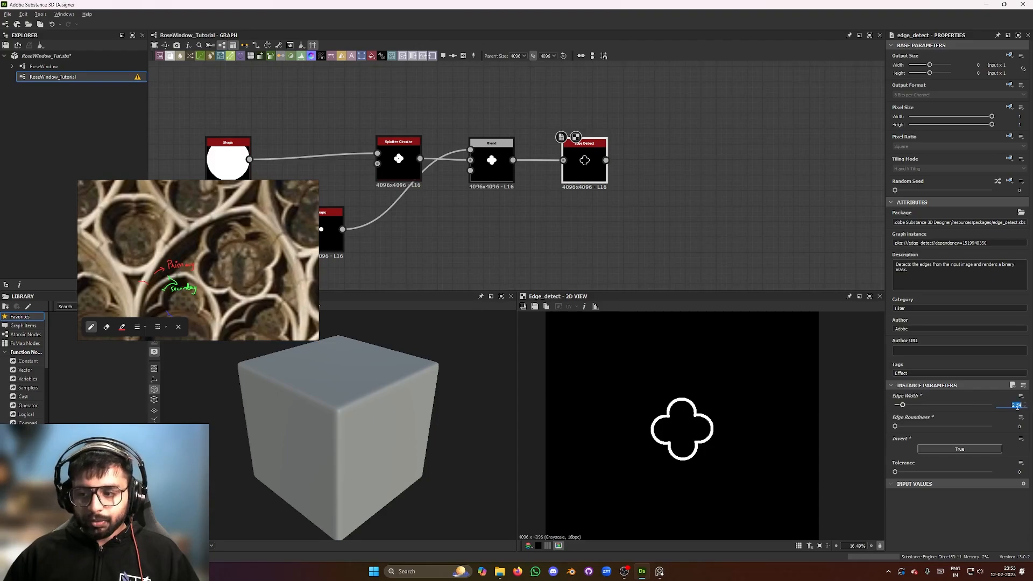
pyautogui.write('4')
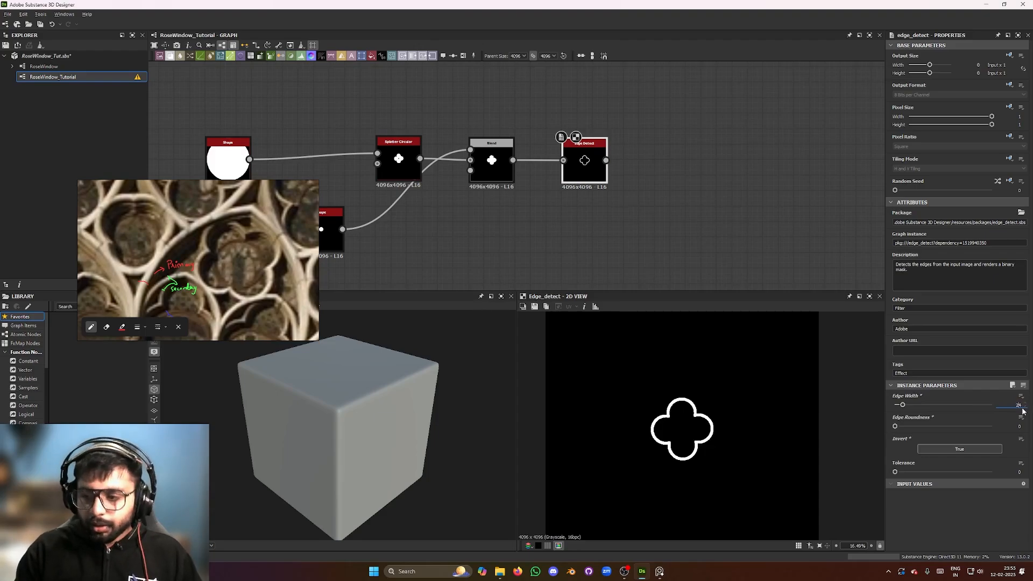
pyautogui.press('Return')
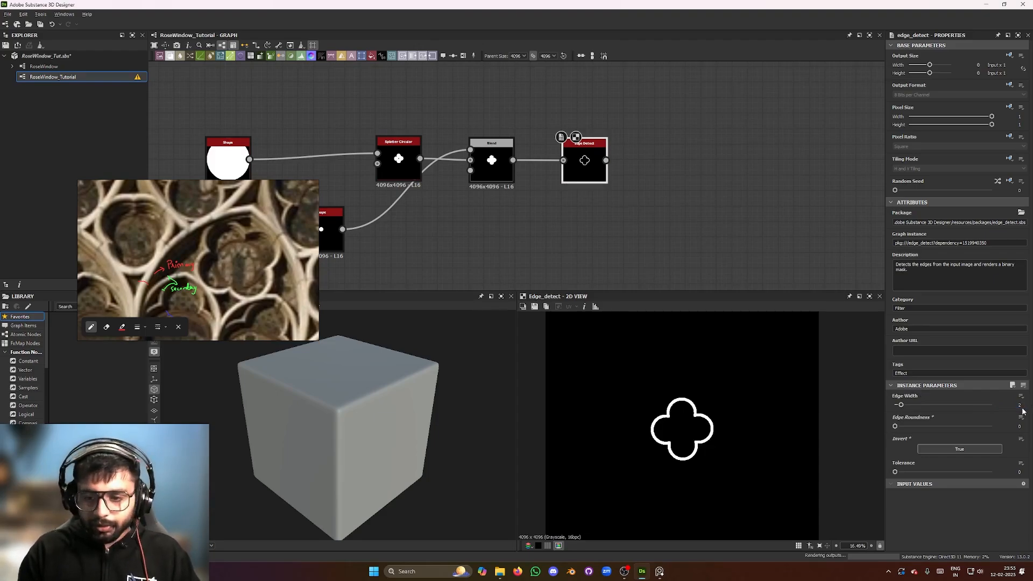
pyautogui.scroll(2, 725, 423)
pyautogui.scroll(1, 726, 423)
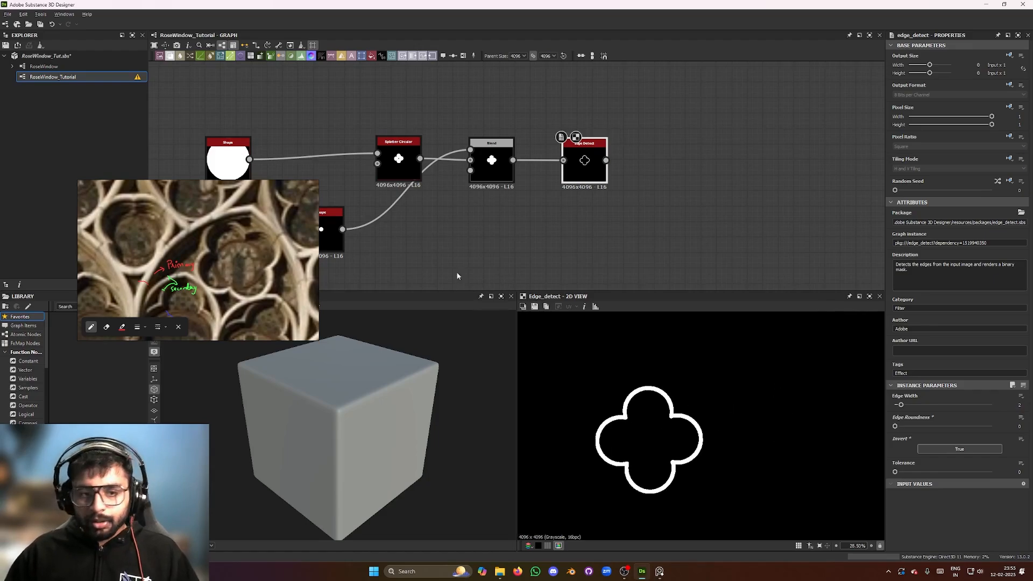
# Compare the central quatrefoil in the reference photo with the Edge Detect outline in the 2D view
pyautogui.scroll(5, 218, 243)
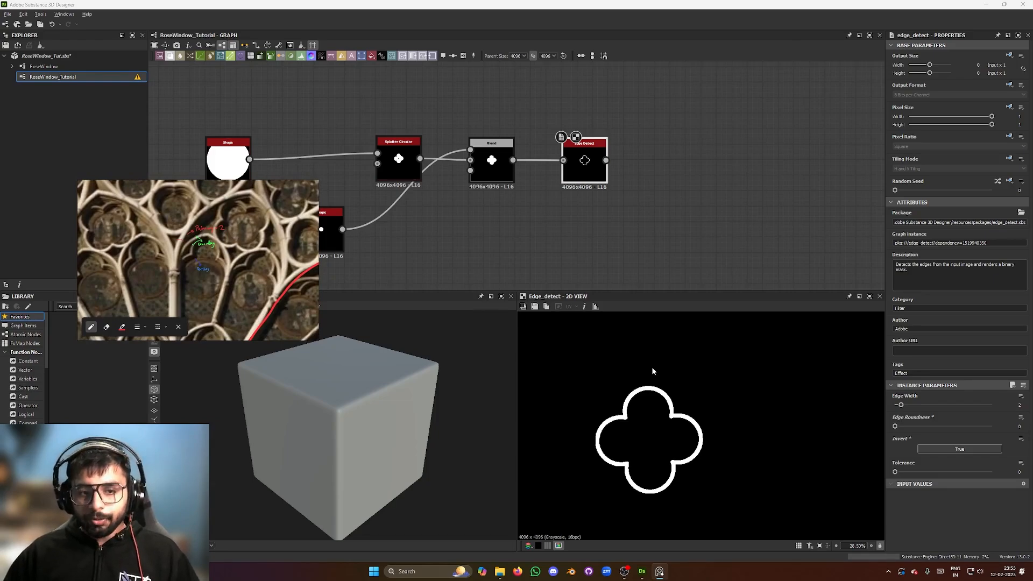
pyautogui.scroll(-3, 637, 240)
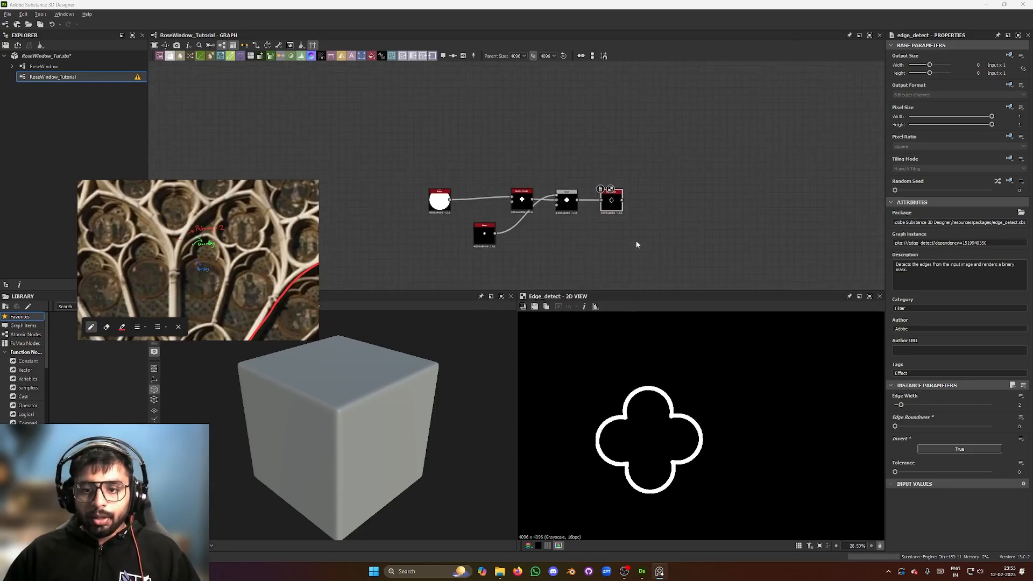
pyautogui.scroll(-3, 724, 398)
pyautogui.scroll(-1, 708, 433)
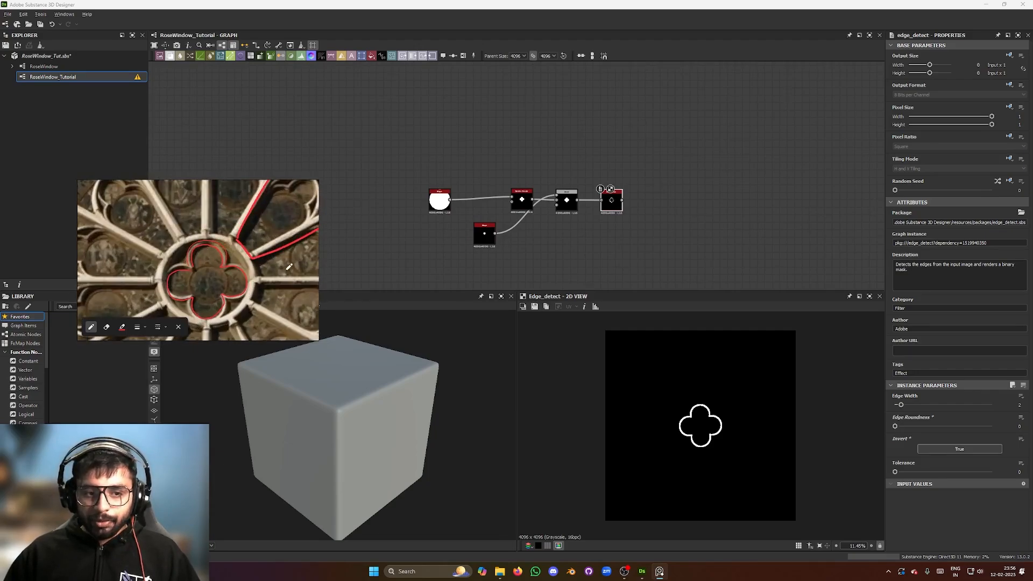
pyautogui.scroll(2, 760, 446)
pyautogui.scroll(2, 760, 443)
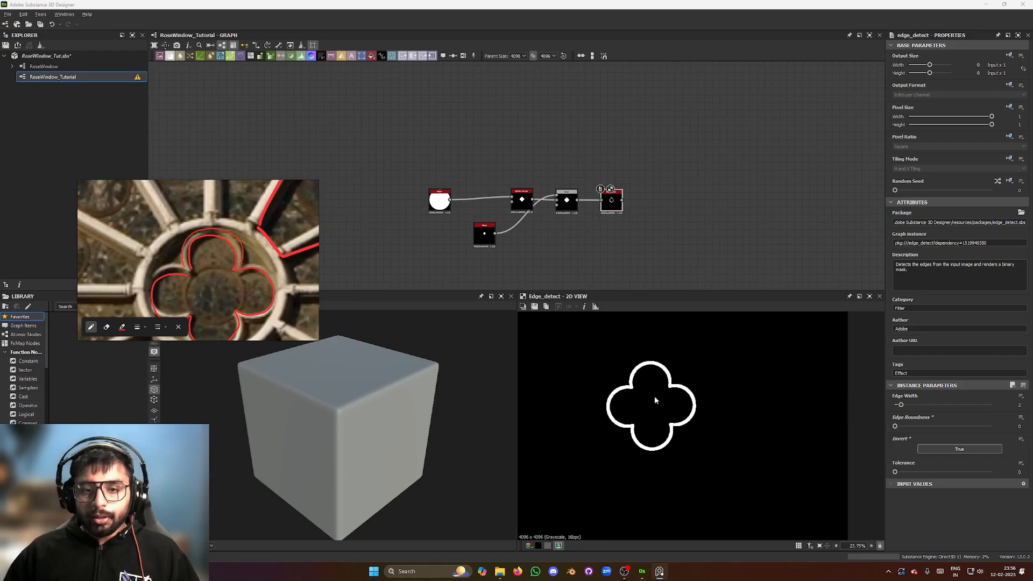
pyautogui.scroll(2, 715, 407)
pyautogui.scroll(-6, 713, 406)
pyautogui.scroll(4, 647, 237)
pyautogui.scroll(-2, 624, 213)
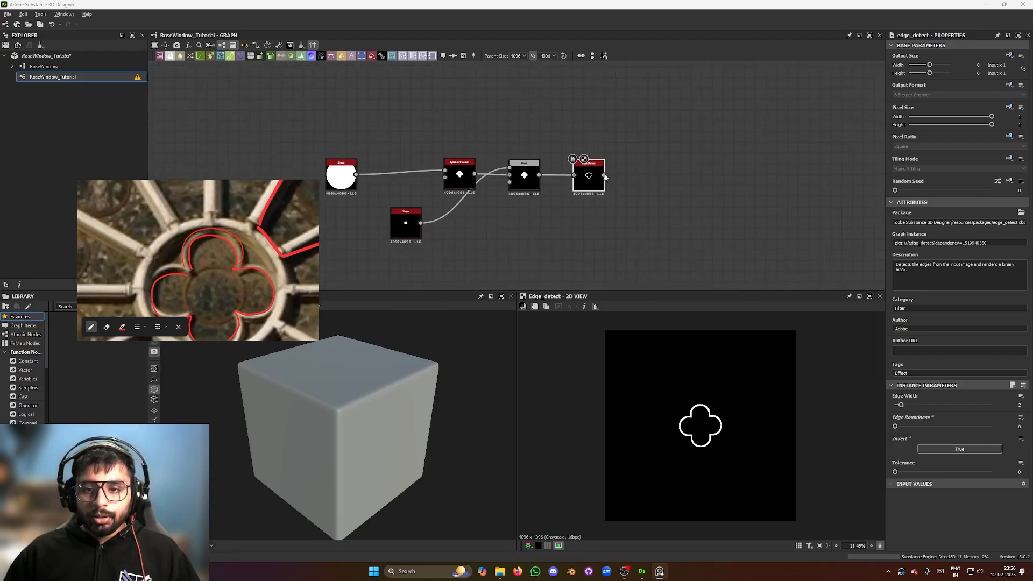
# Add a Transformation 2D node to the right of Edge Detect, fed by the Edge Detect output
pyautogui.moveTo(603, 173); pyautogui.dragTo(611, 188, button='middle')
pyautogui.scroll(1, 610, 187)
pyautogui.scroll(2, 633, 213)
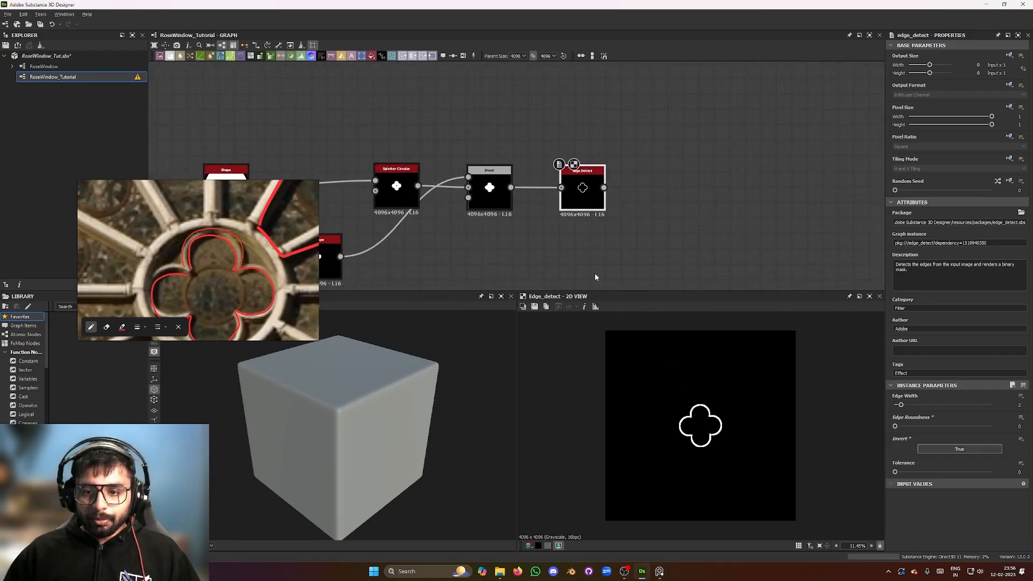
pyautogui.scroll(2, 603, 202)
pyautogui.moveTo(600, 180); pyautogui.dragTo(663, 164)
pyautogui.write('tra')
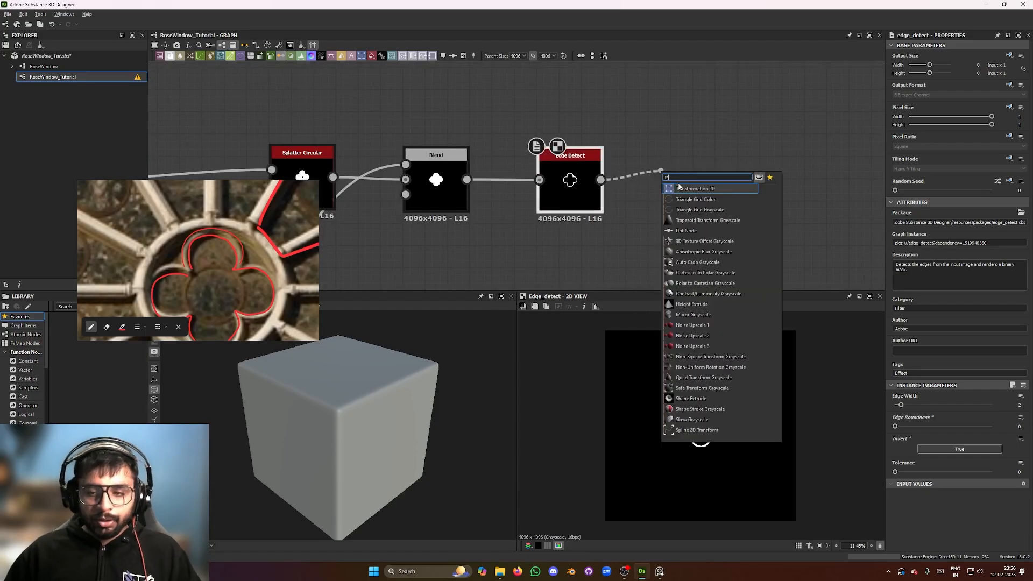
pyautogui.click(697, 192)
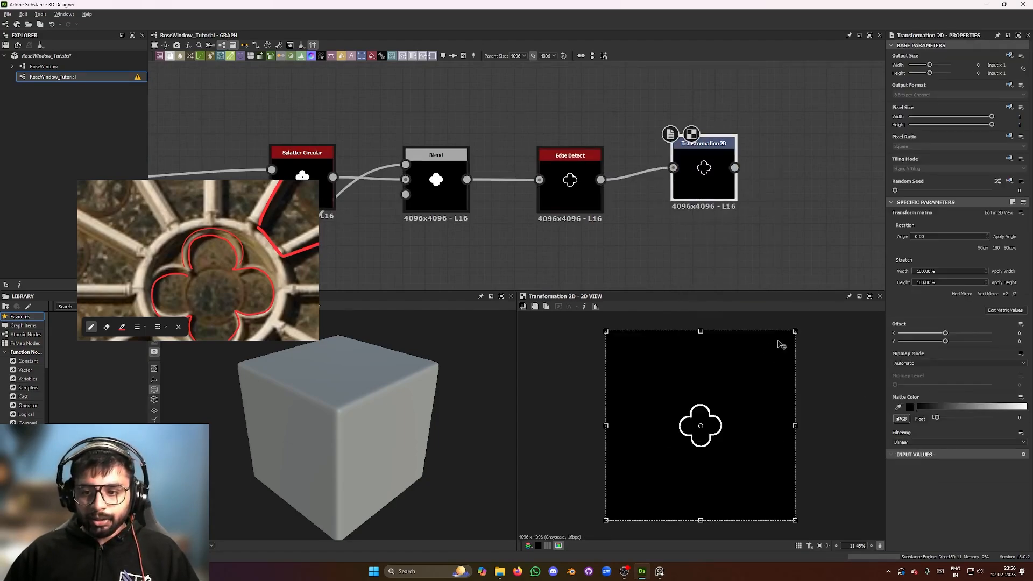
# Try scaling the quatrefoil outline down with the Transformation 2D node, undo the scaling, and delete the node
pyautogui.moveTo(796, 331); pyautogui.dragTo(731, 396)
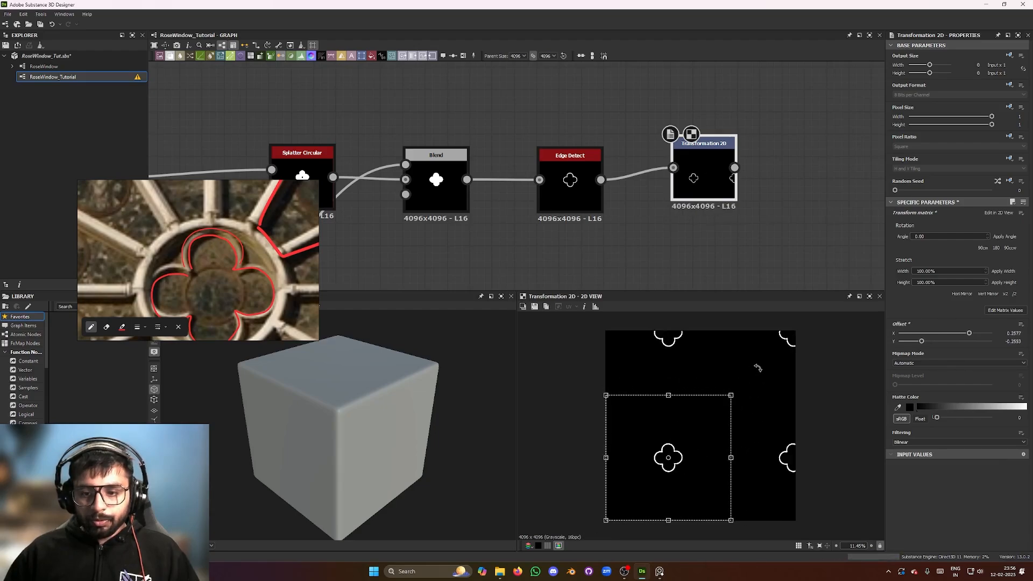
pyautogui.hotkey('ctrl', 'z')
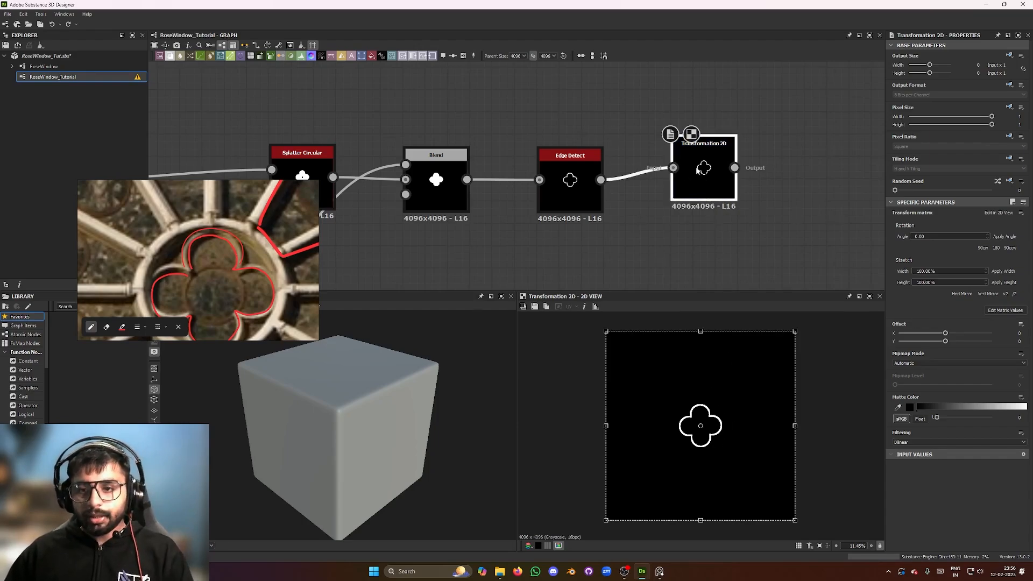
pyautogui.press('Delete')
pyautogui.click(589, 198)
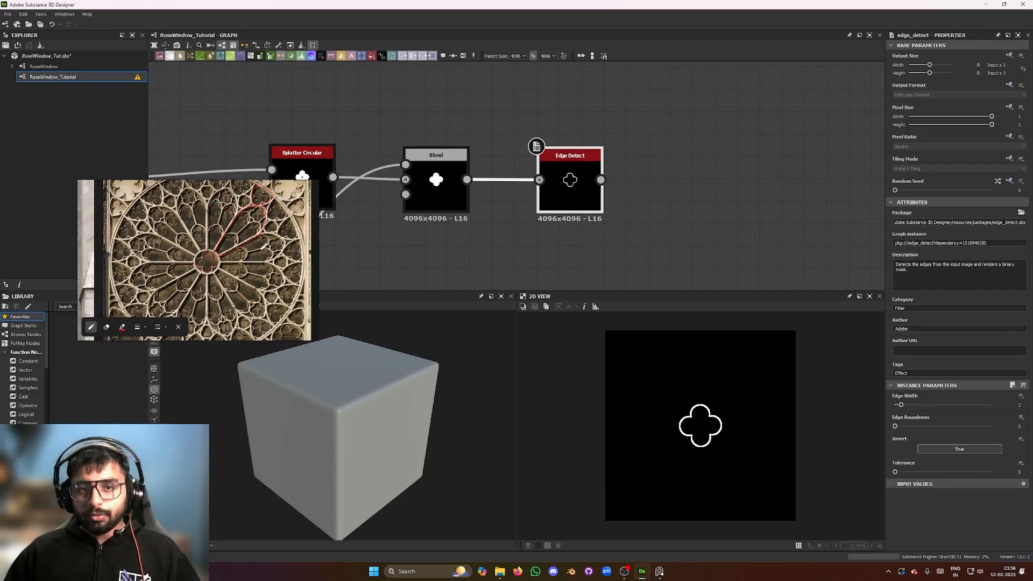
pyautogui.scroll(-5, 679, 269)
pyautogui.scroll(2, 639, 169)
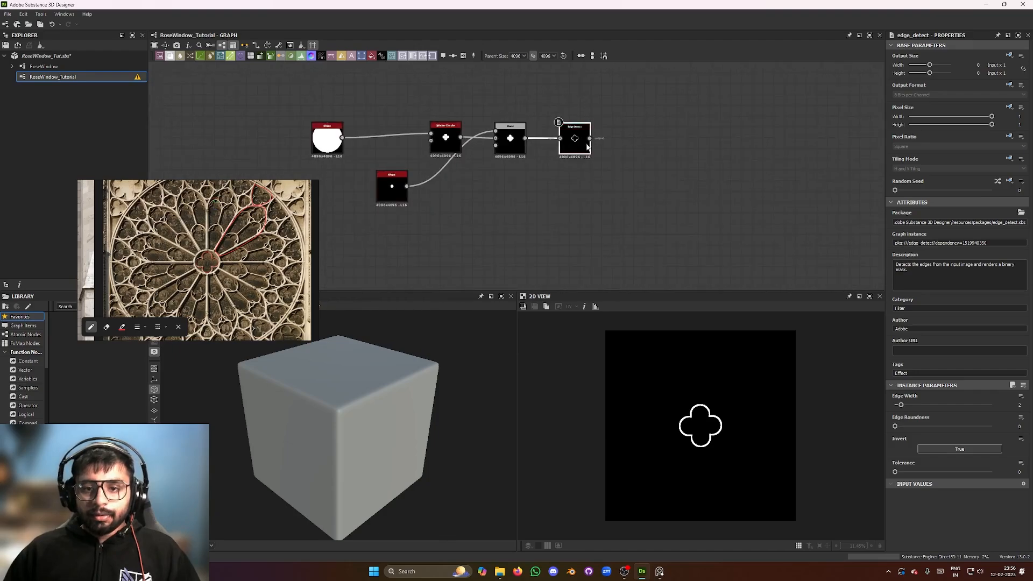